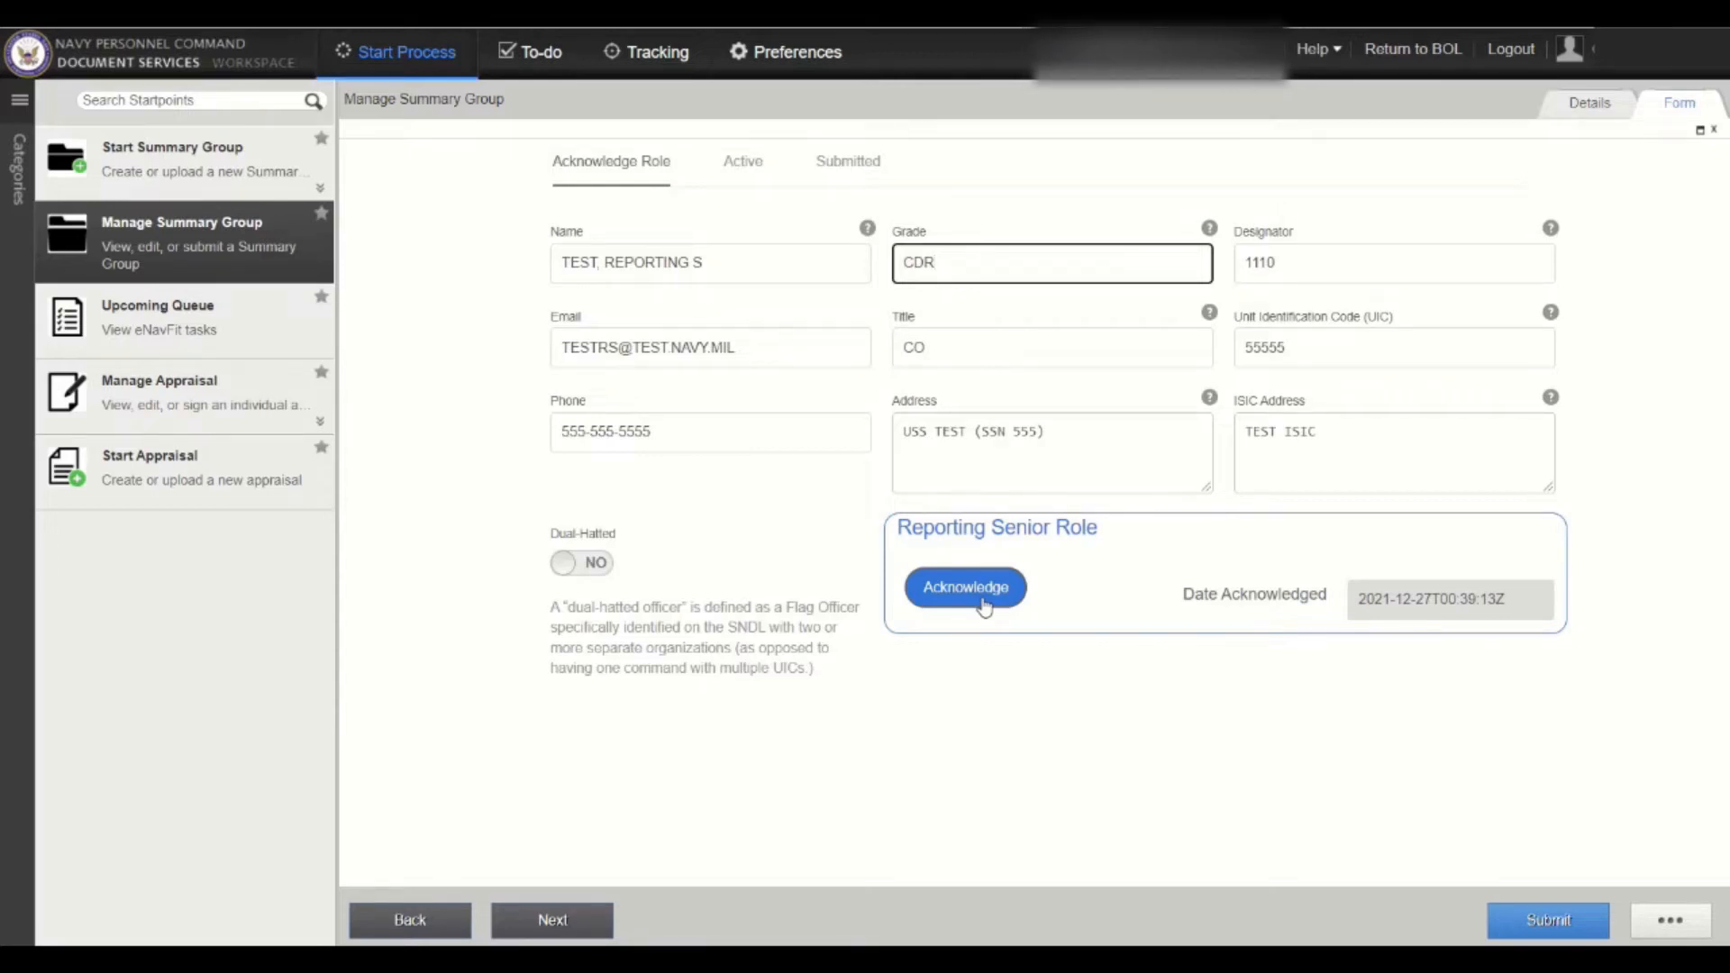
Acknowledge the Reporting Senior role and confirm being authorized to act as Reporting Senior.
{"action": "left_click", "coordinate": [983, 602]}
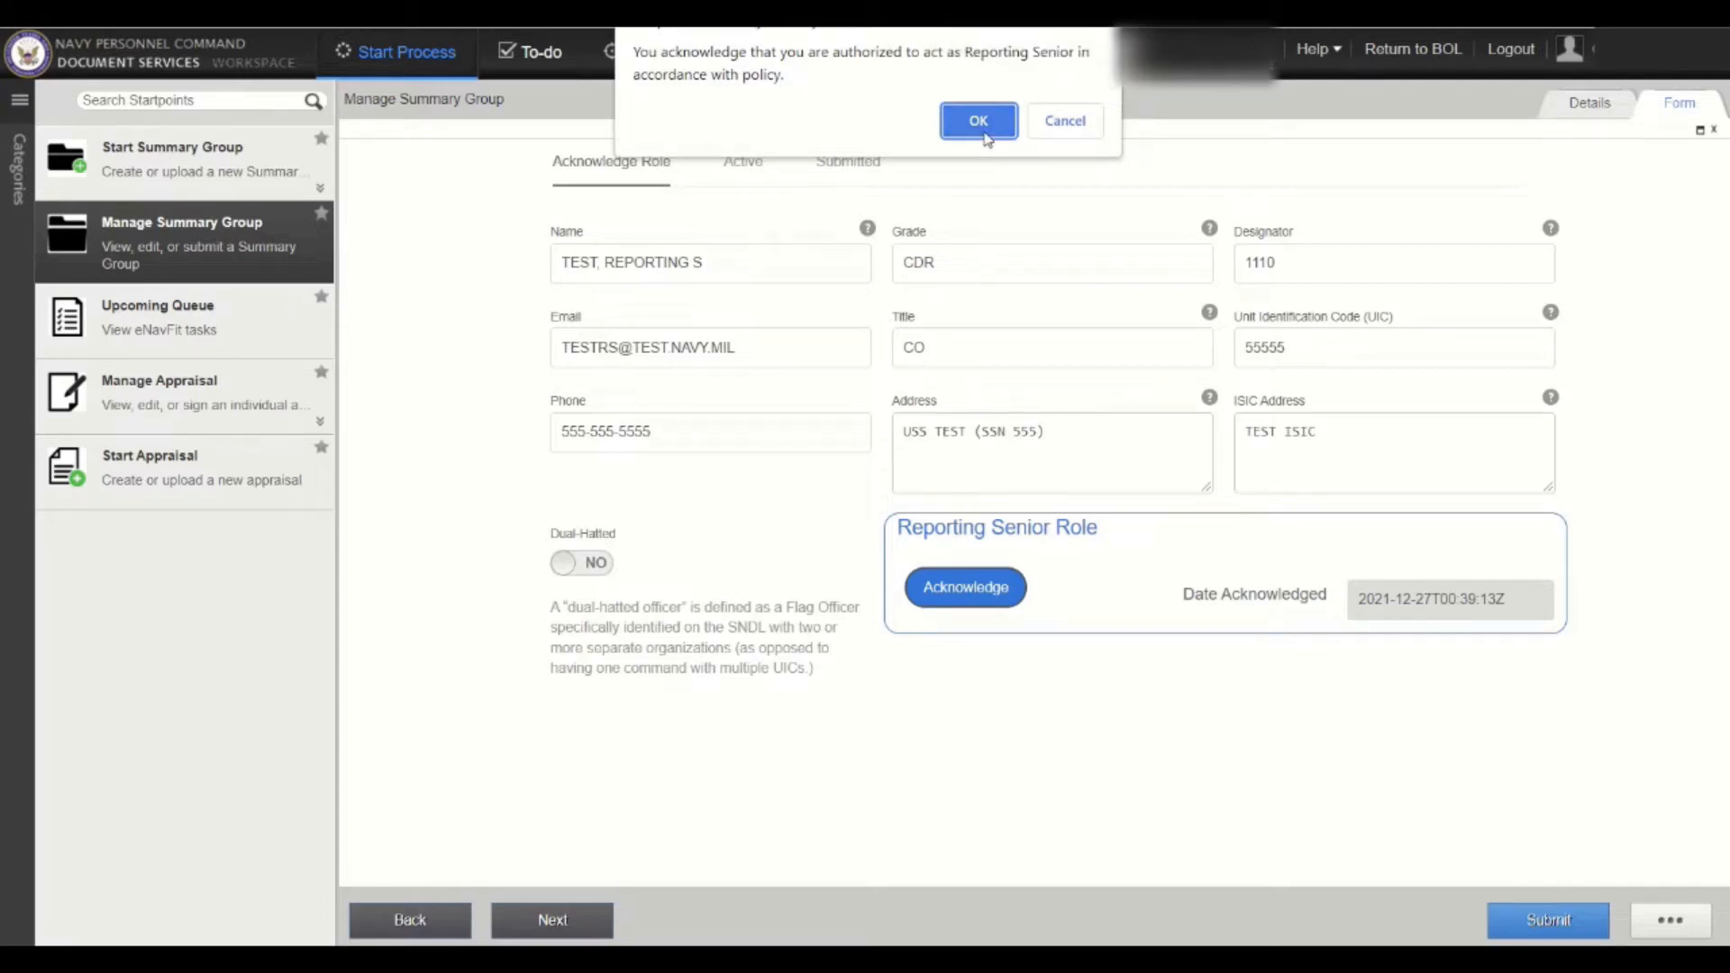
{"action": "left_click", "coordinate": [979, 122]}
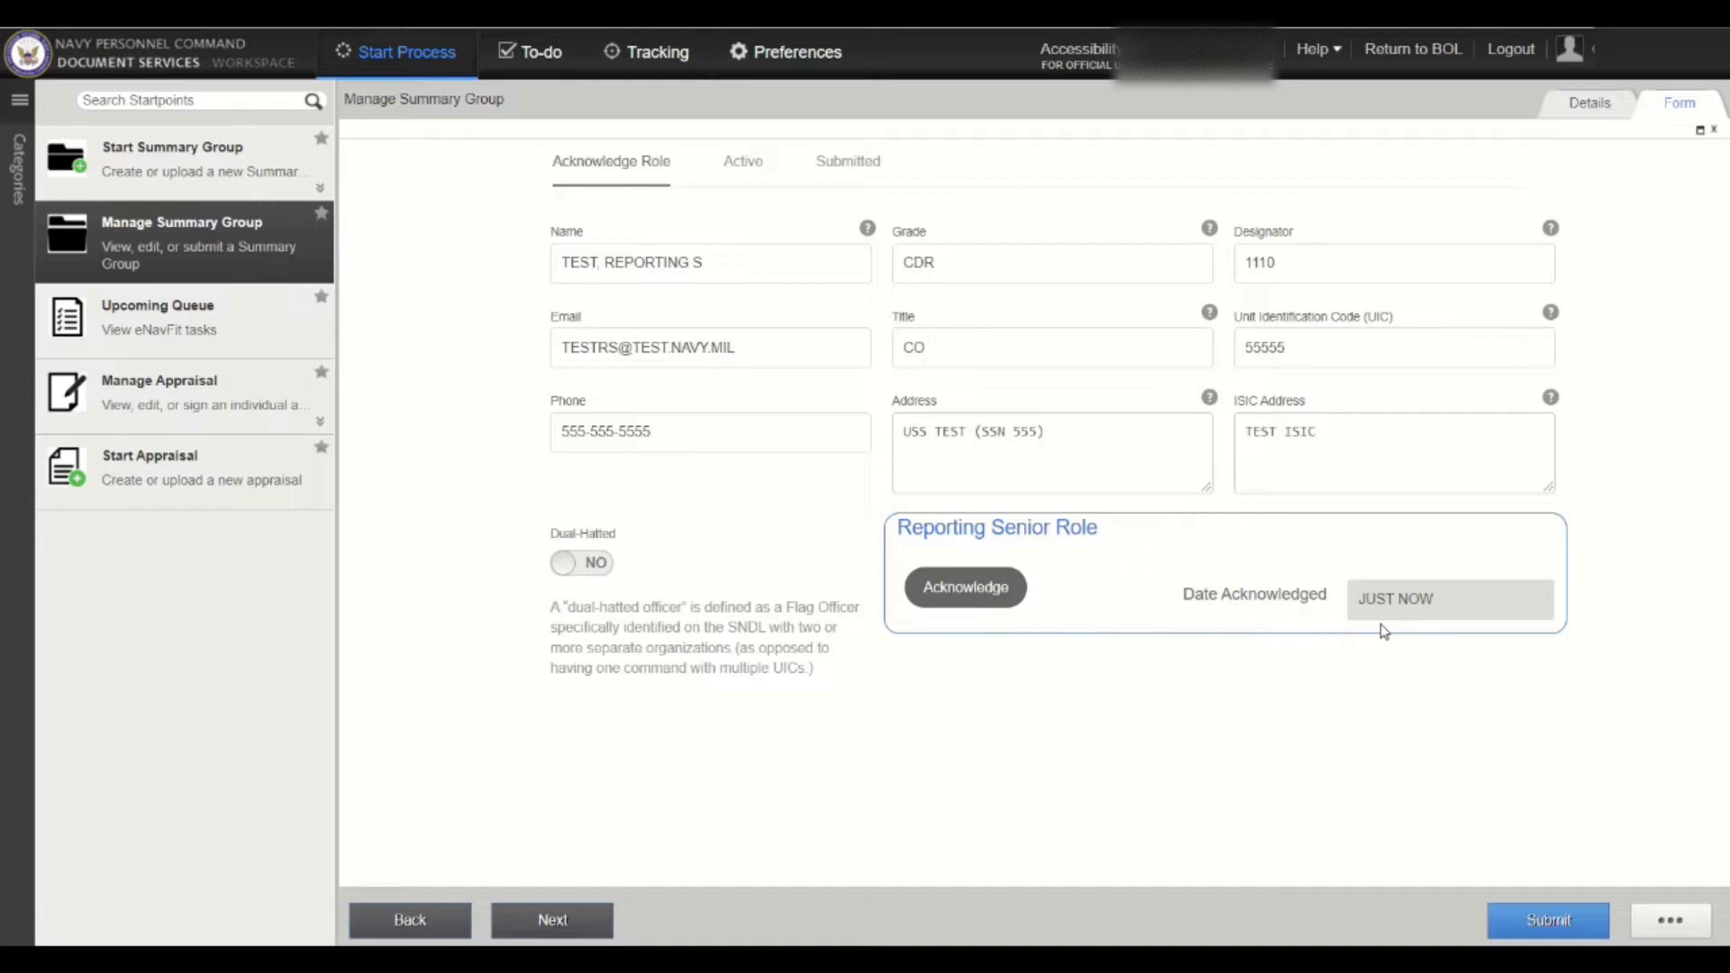
Start a new summary group for yourself as Reporting Senior and bring up your information for review.
{"action": "left_click", "coordinate": [217, 171]}
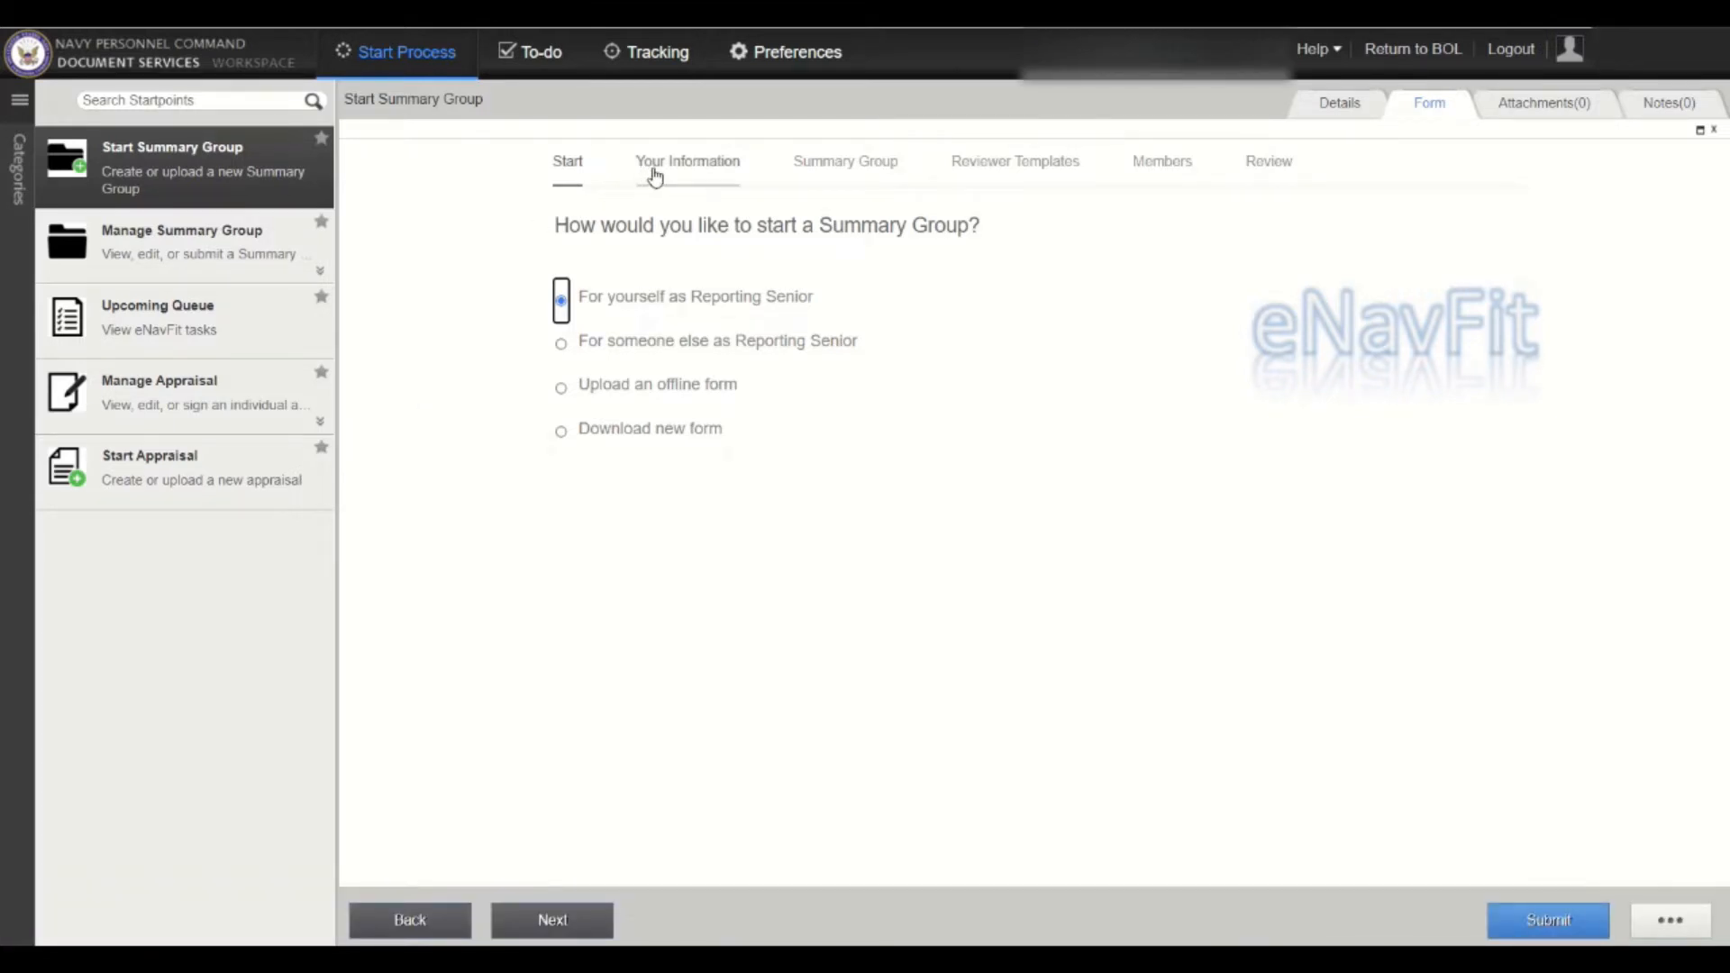
{"action": "left_click", "coordinate": [560, 347]}
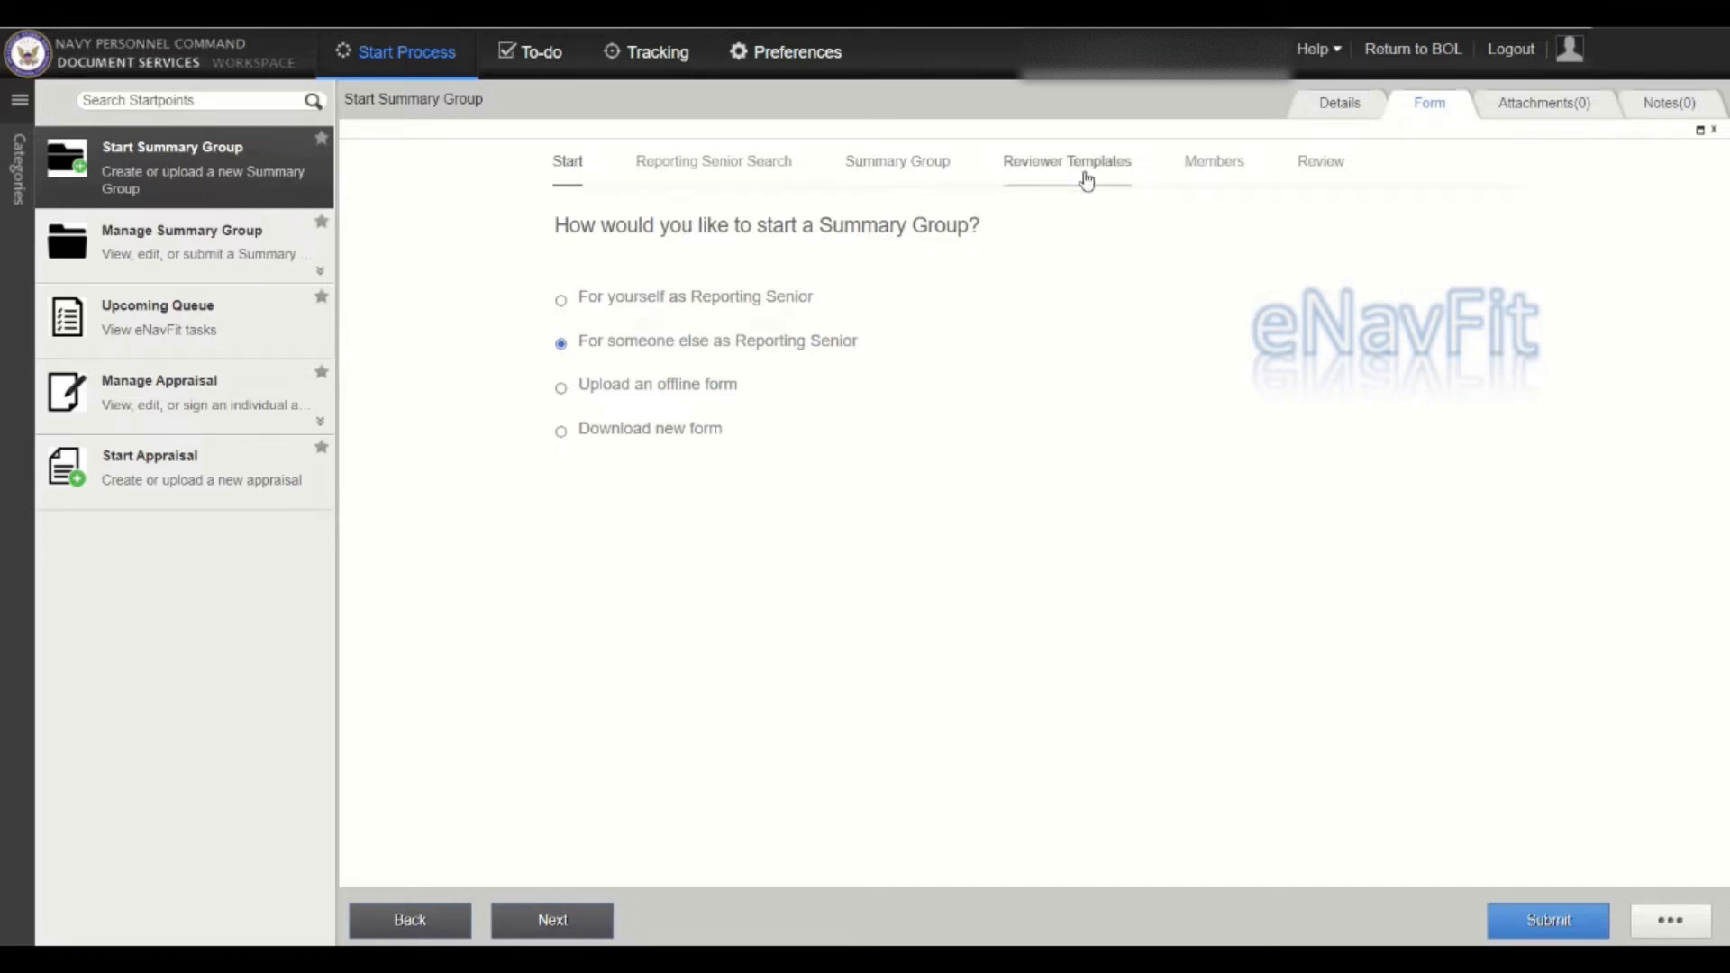
{"action": "left_click", "coordinate": [559, 309]}
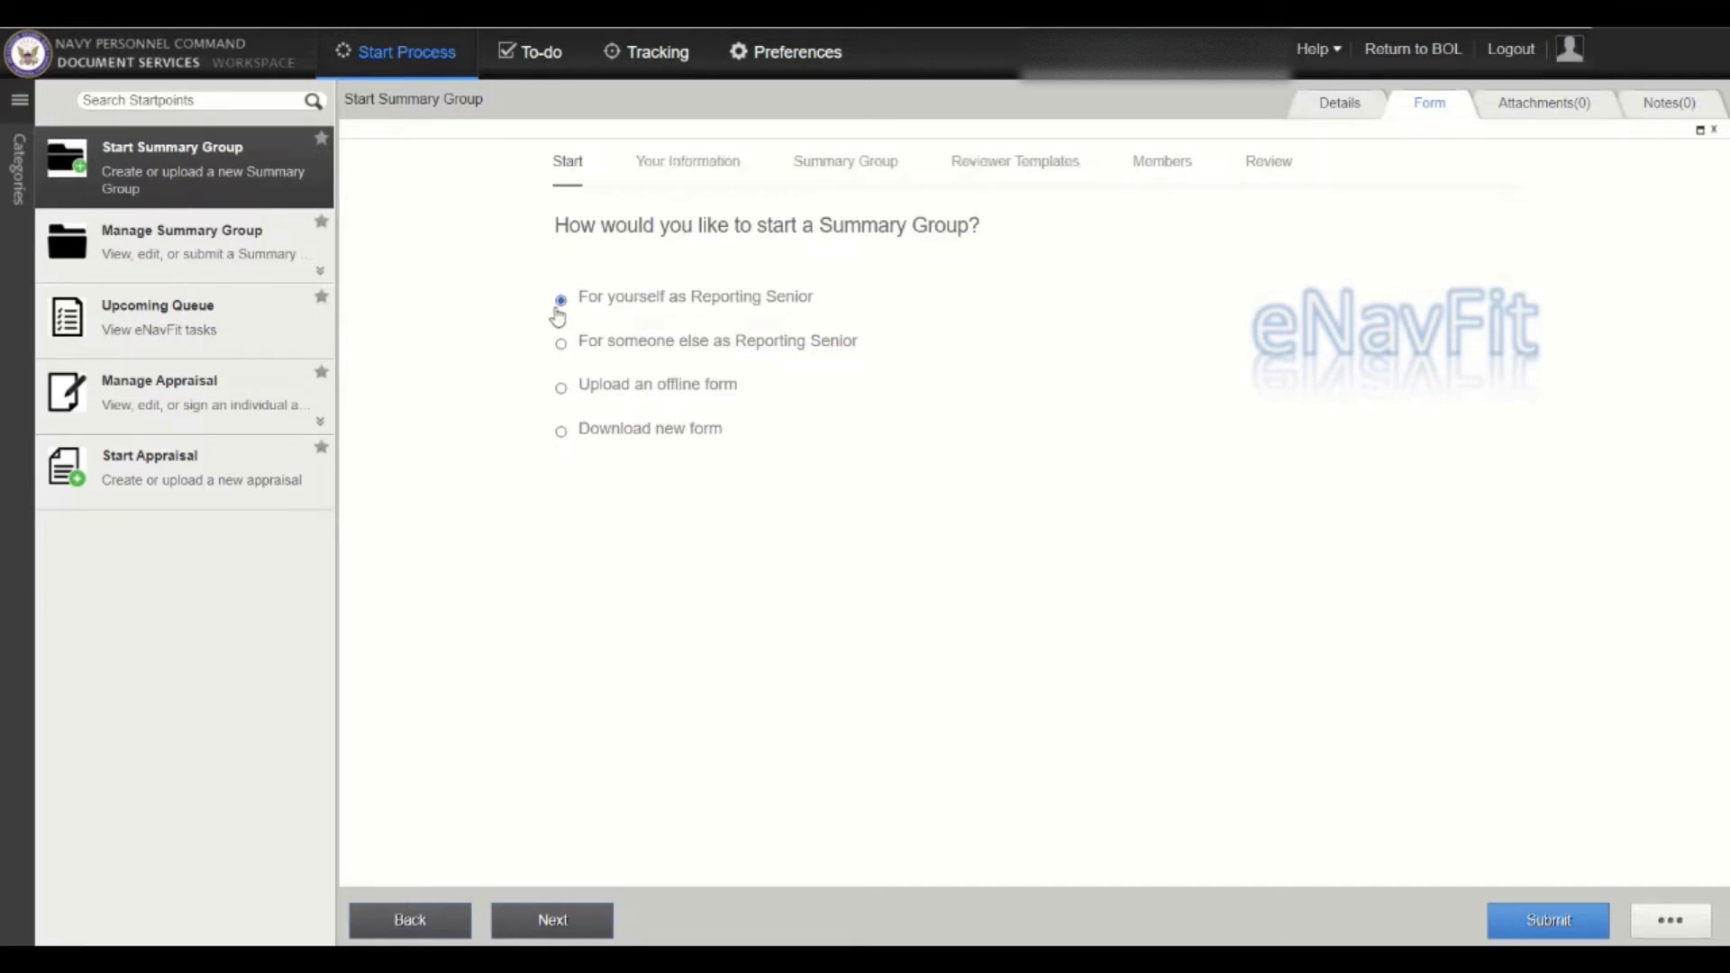
{"action": "left_click", "coordinate": [689, 184]}
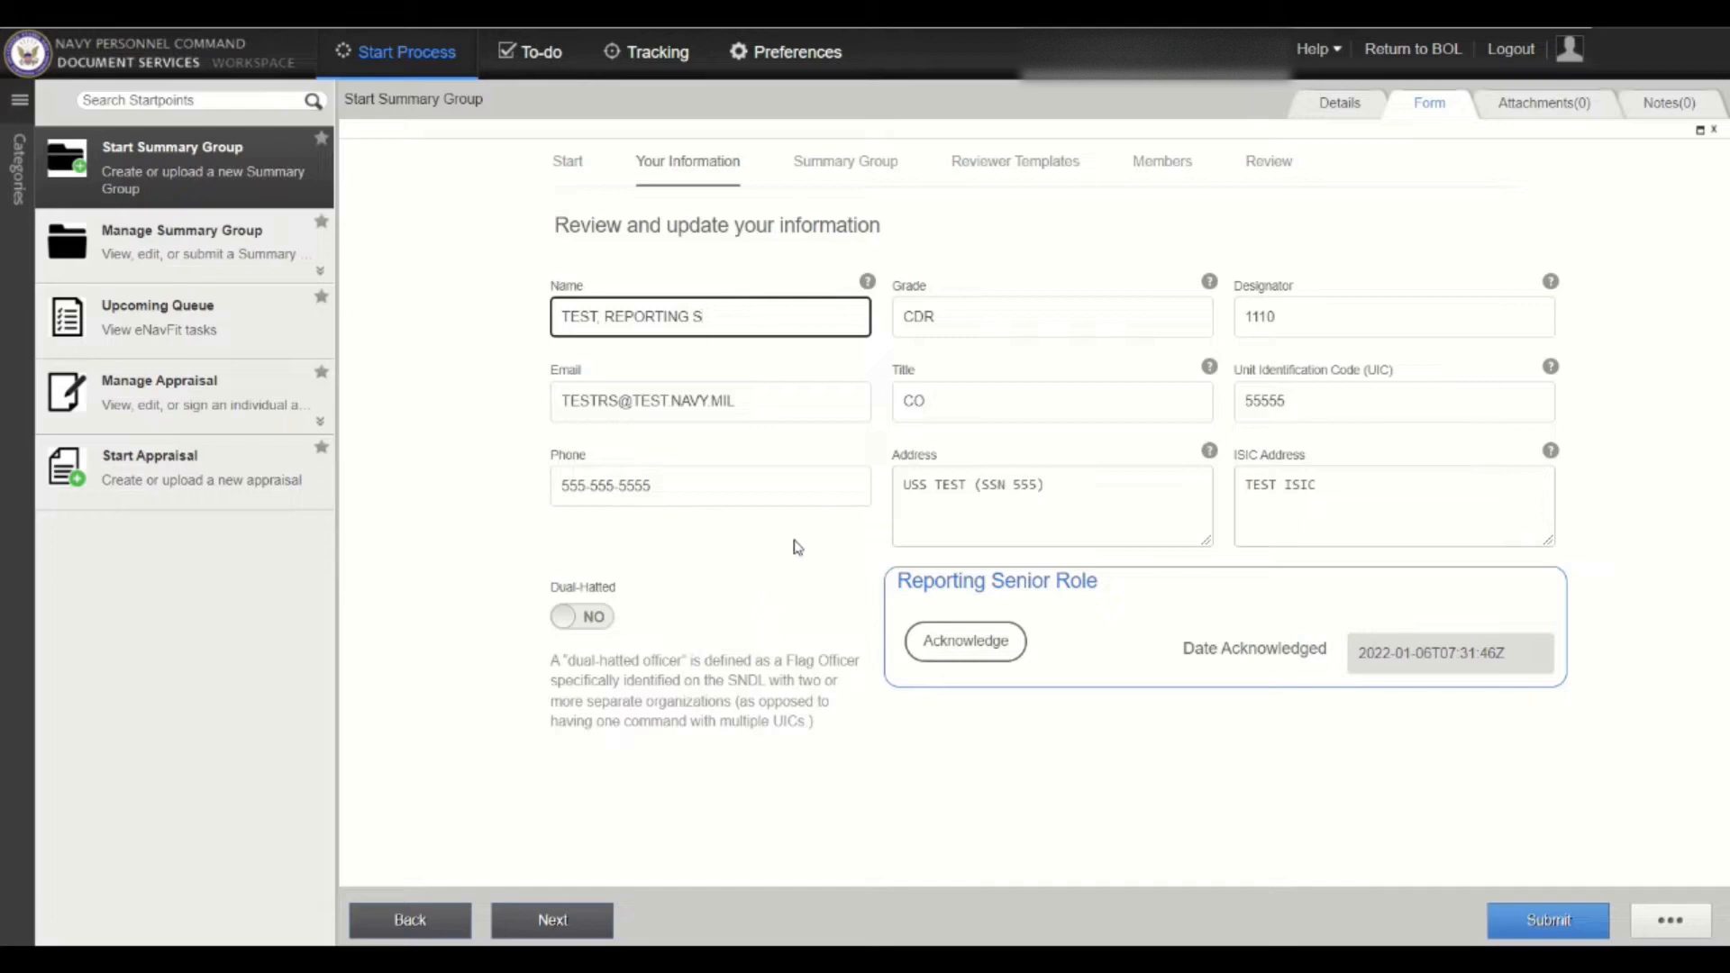
Name the summary group AN-PERIODIC-E5-01032022.
{"action": "left_click", "coordinate": [851, 173]}
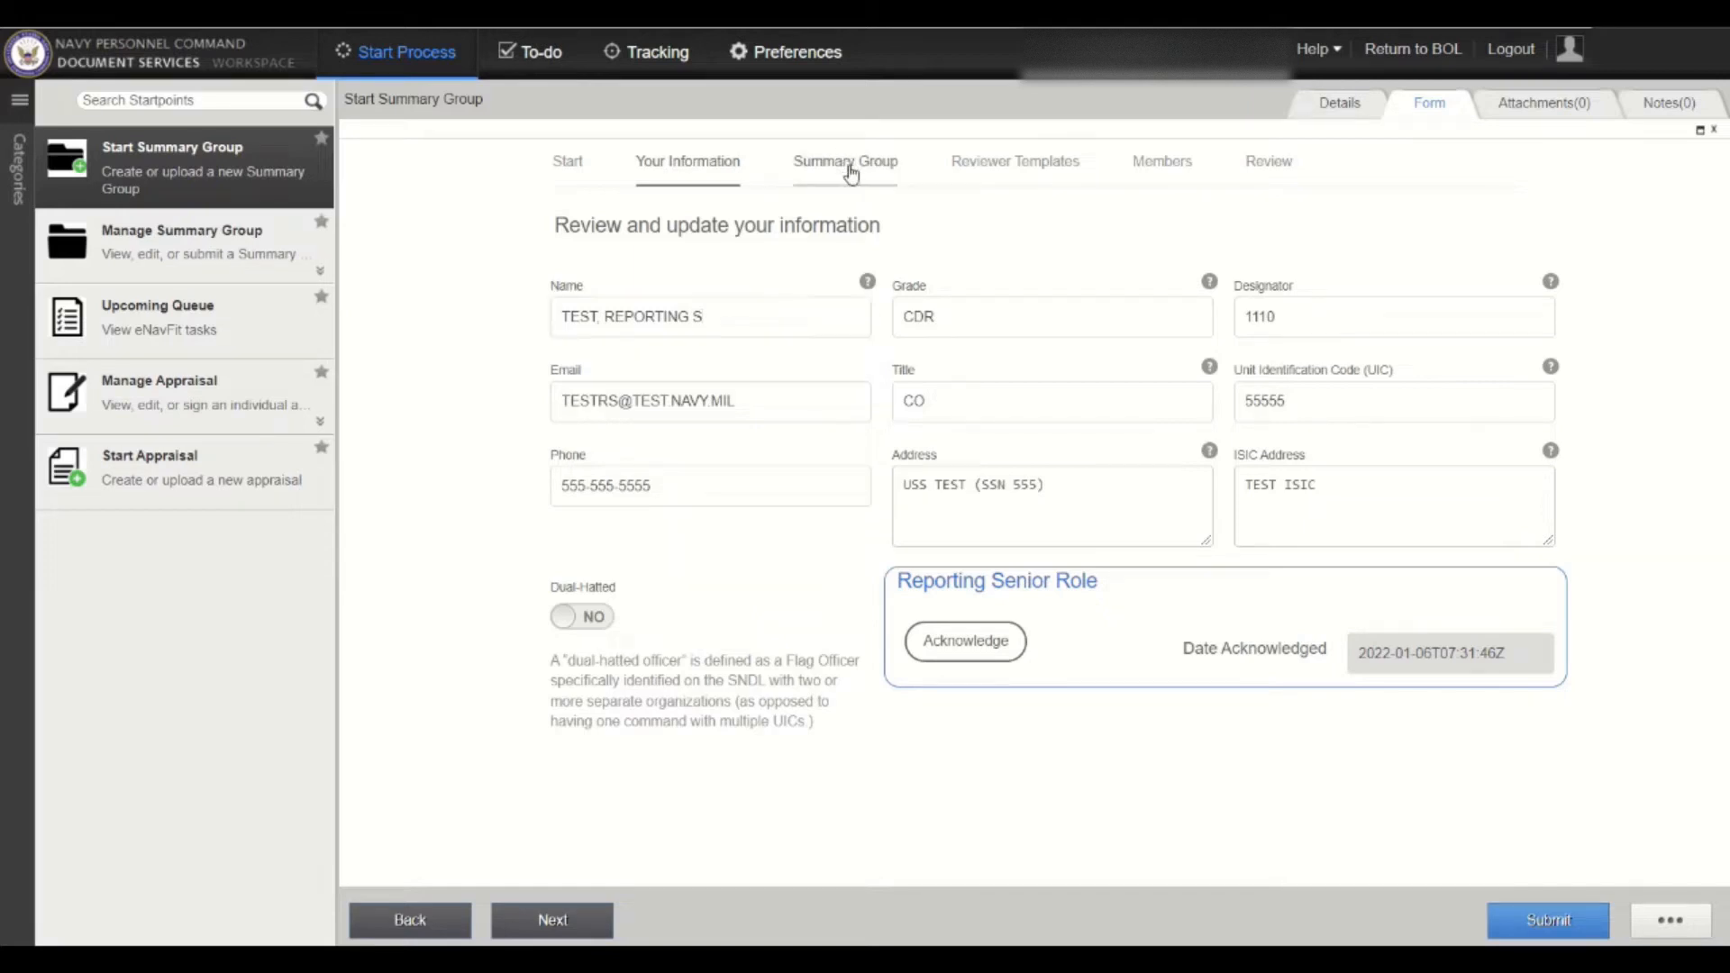
{"action": "left_click", "coordinate": [705, 323]}
{"action": "type", "text": "AN-PE"}
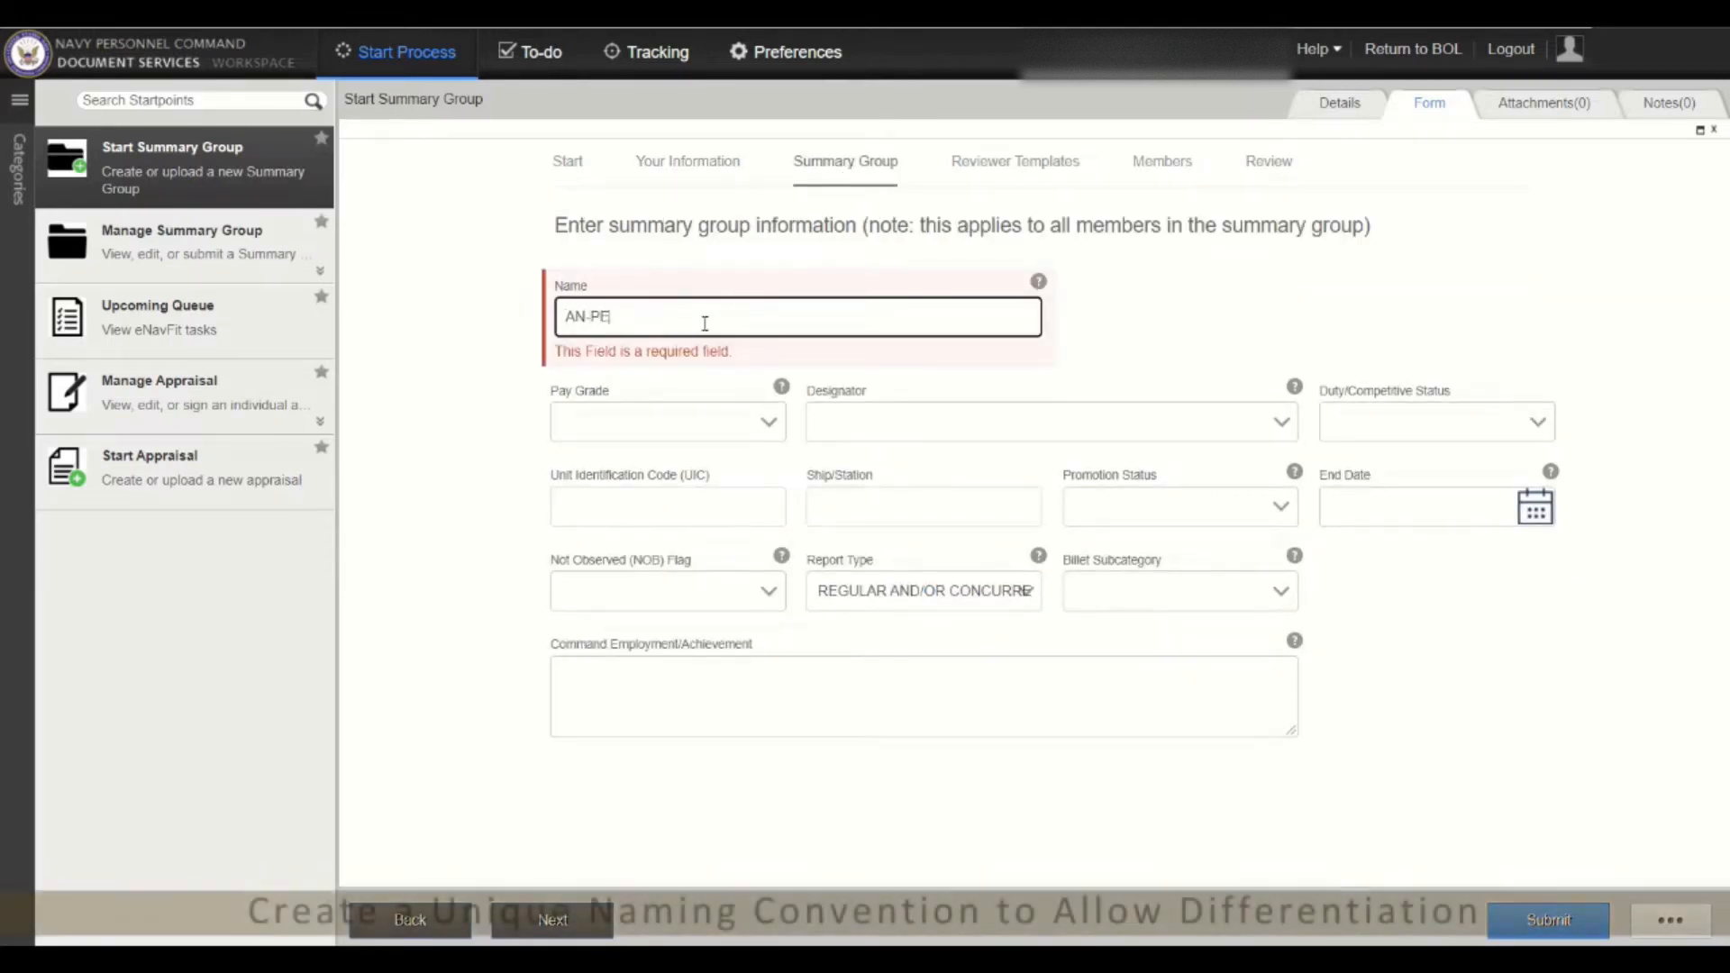
{"action": "type", "text": "RIODIC-E5"}
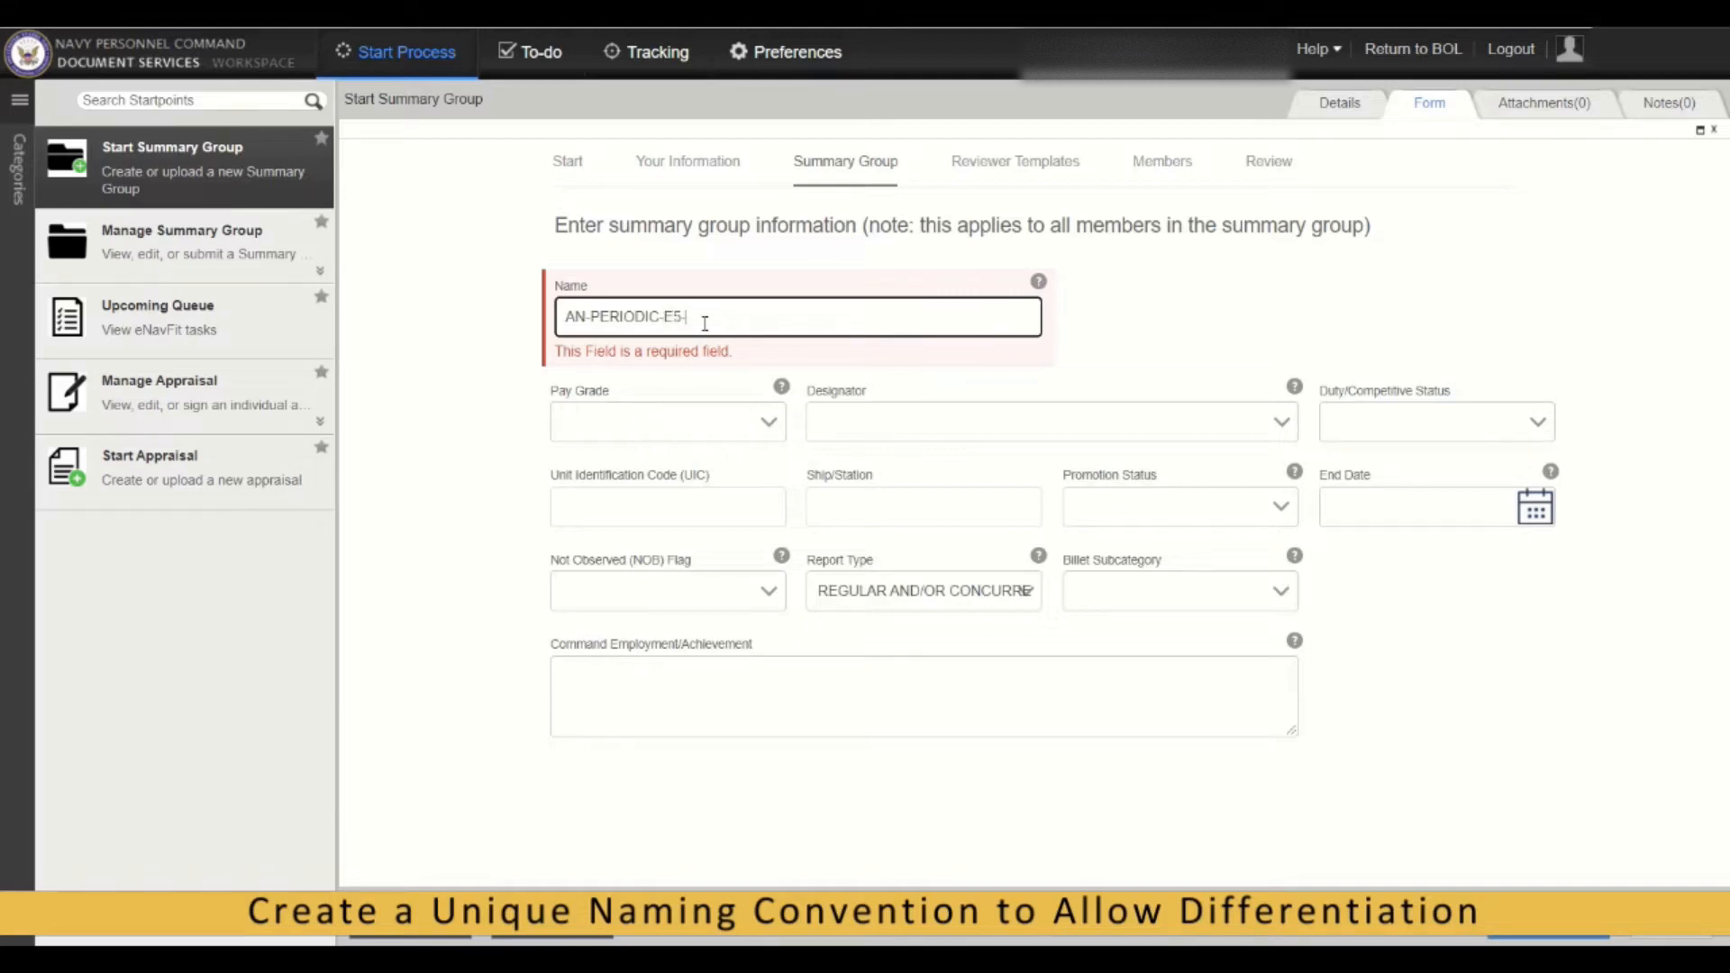
{"action": "type", "text": "-01032022"}
Set the summary group's pay grade to E5 and its duty/competitive status to ACT.
{"action": "left_click", "coordinate": [693, 422]}
{"action": "left_click", "coordinate": [667, 498]}
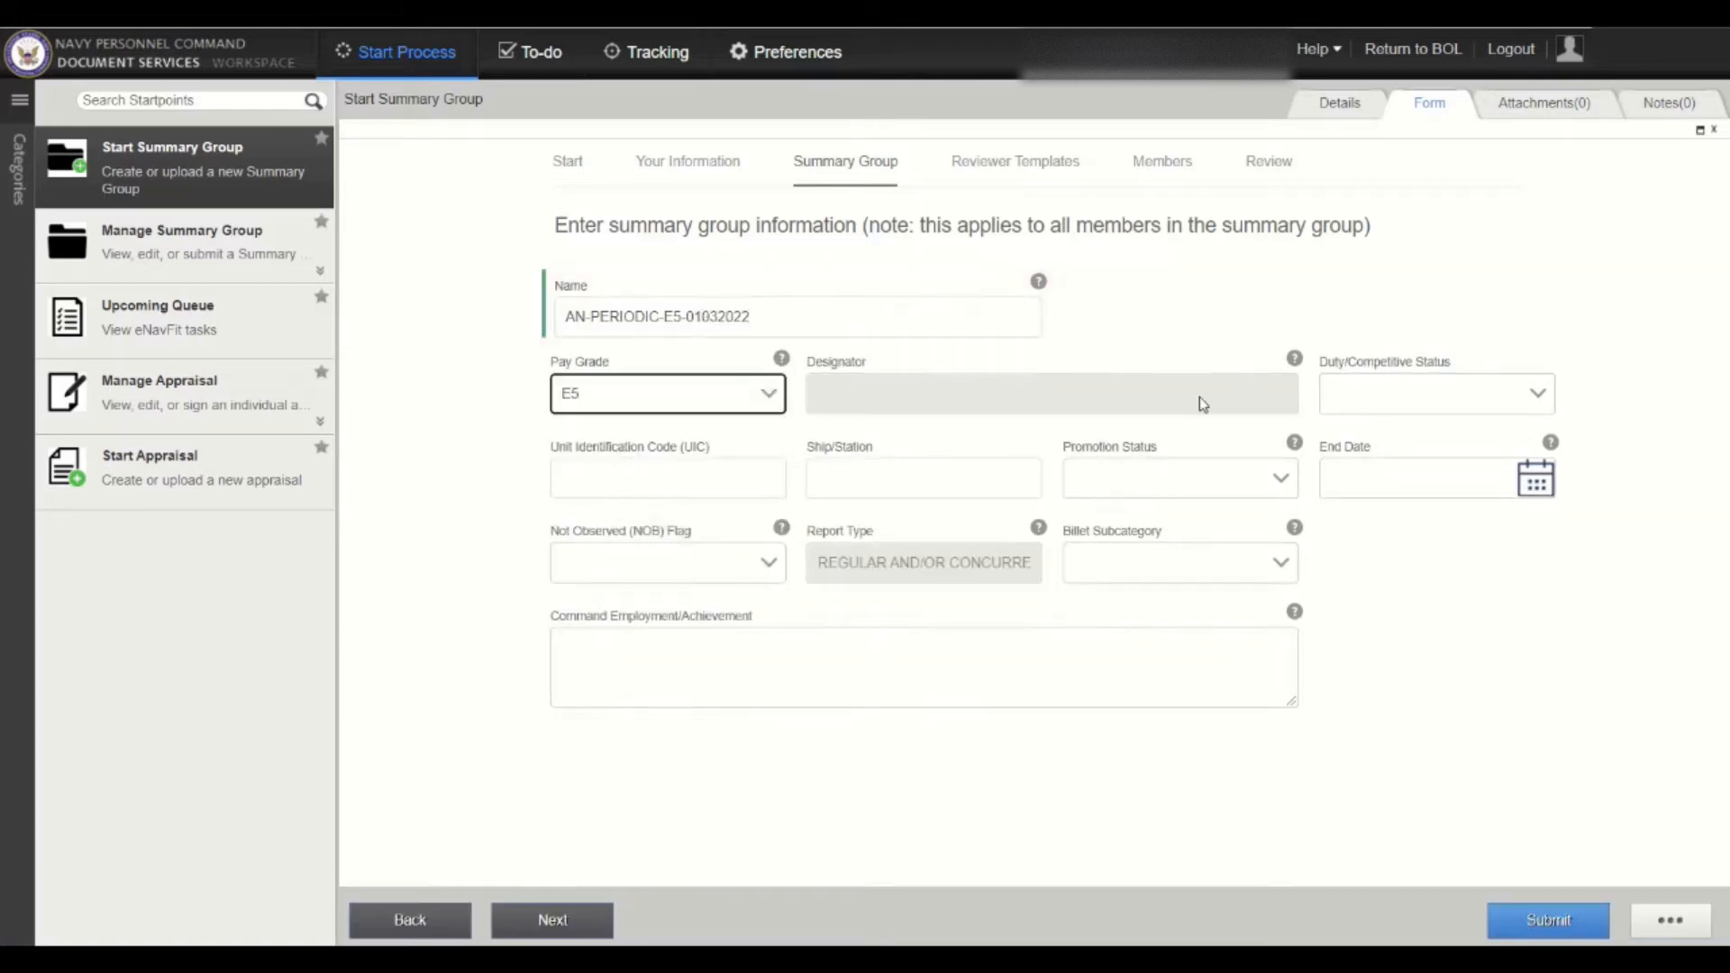
{"action": "left_click", "coordinate": [1526, 392]}
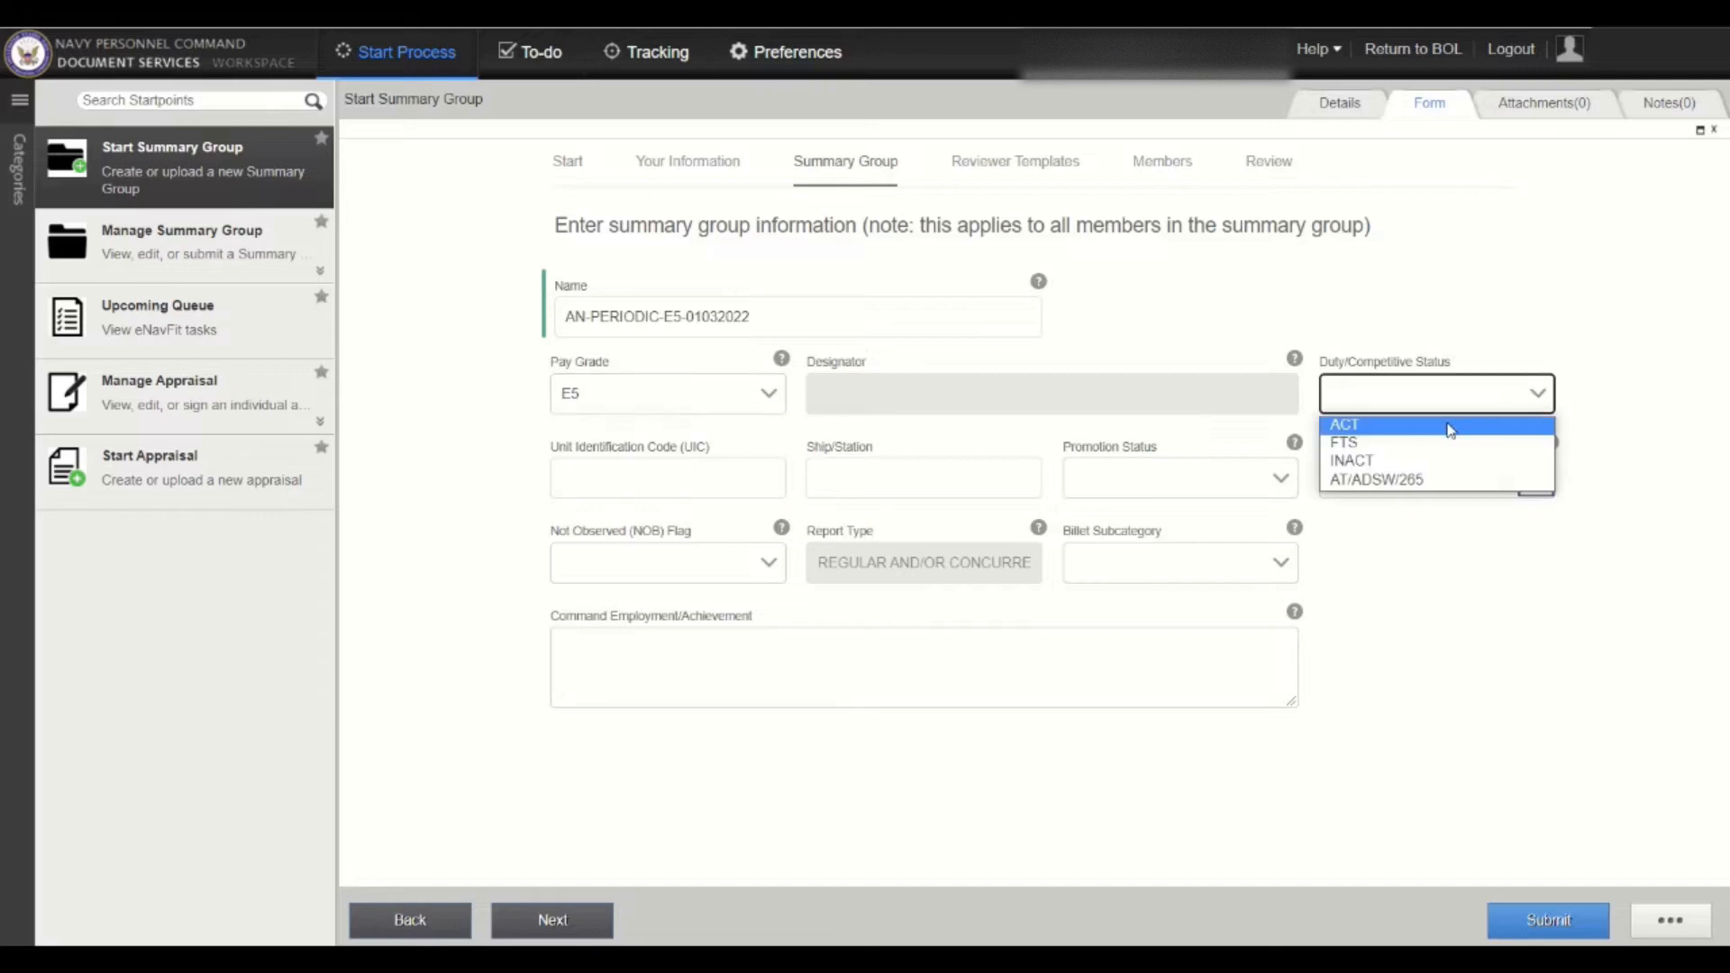
{"action": "left_click", "coordinate": [1450, 430]}
Enter 55555 as the unit identification code and USS TEST (SSN 555) as the ship/station.
{"action": "left_click", "coordinate": [708, 478]}
{"action": "type", "text": "55"}
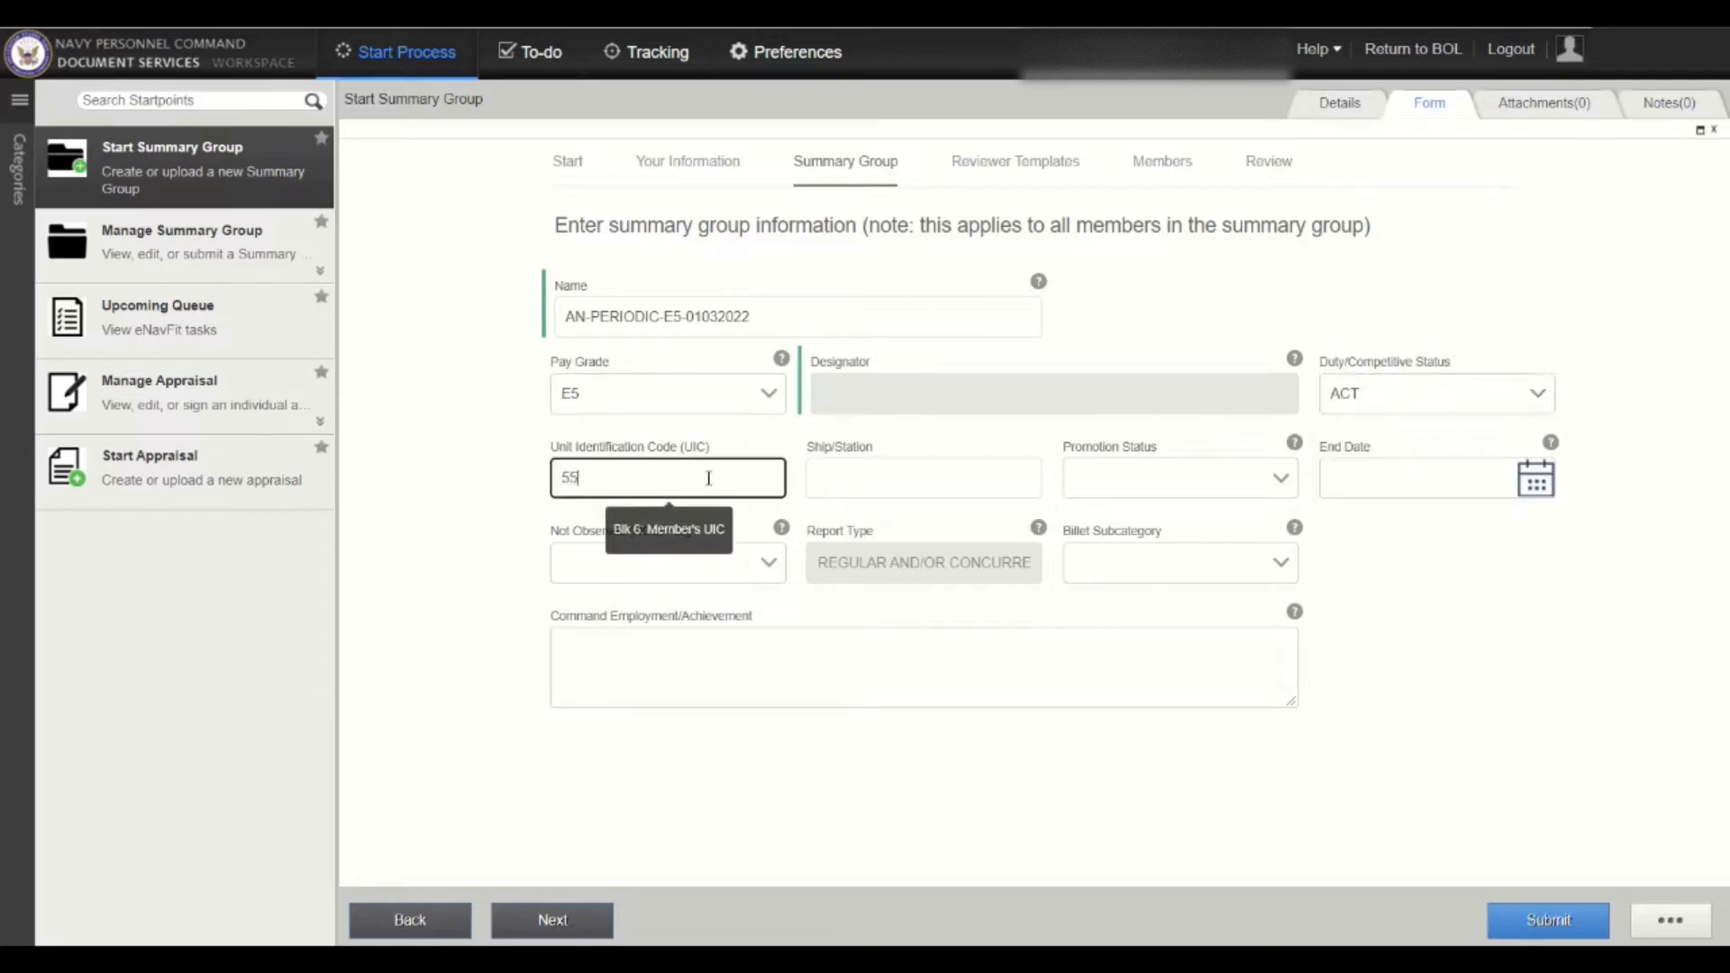
{"action": "type", "text": "555"}
{"action": "left_click", "coordinate": [875, 476]}
{"action": "type", "text": "USS"}
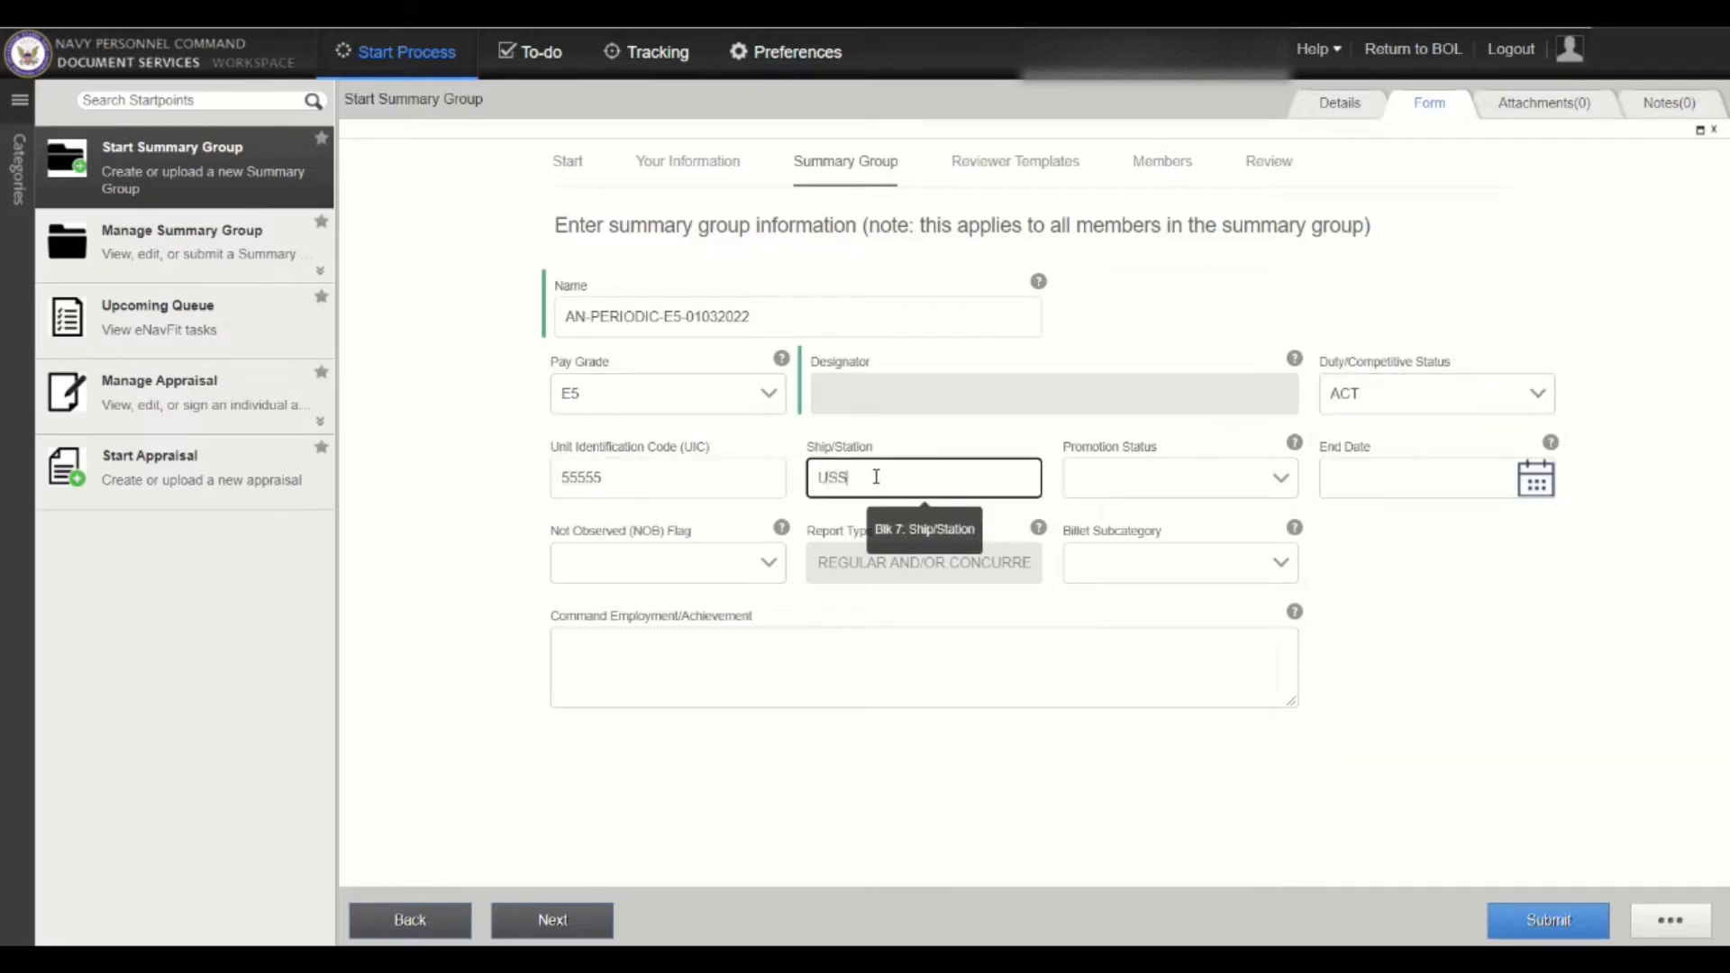
{"action": "type", "text": " TEST (SSN 555)"}
{"action": "key", "text": "Tab"}
Set the promotion status to REGULAR and the end date to 18MAR15.
{"action": "left_click", "coordinate": [1273, 493]}
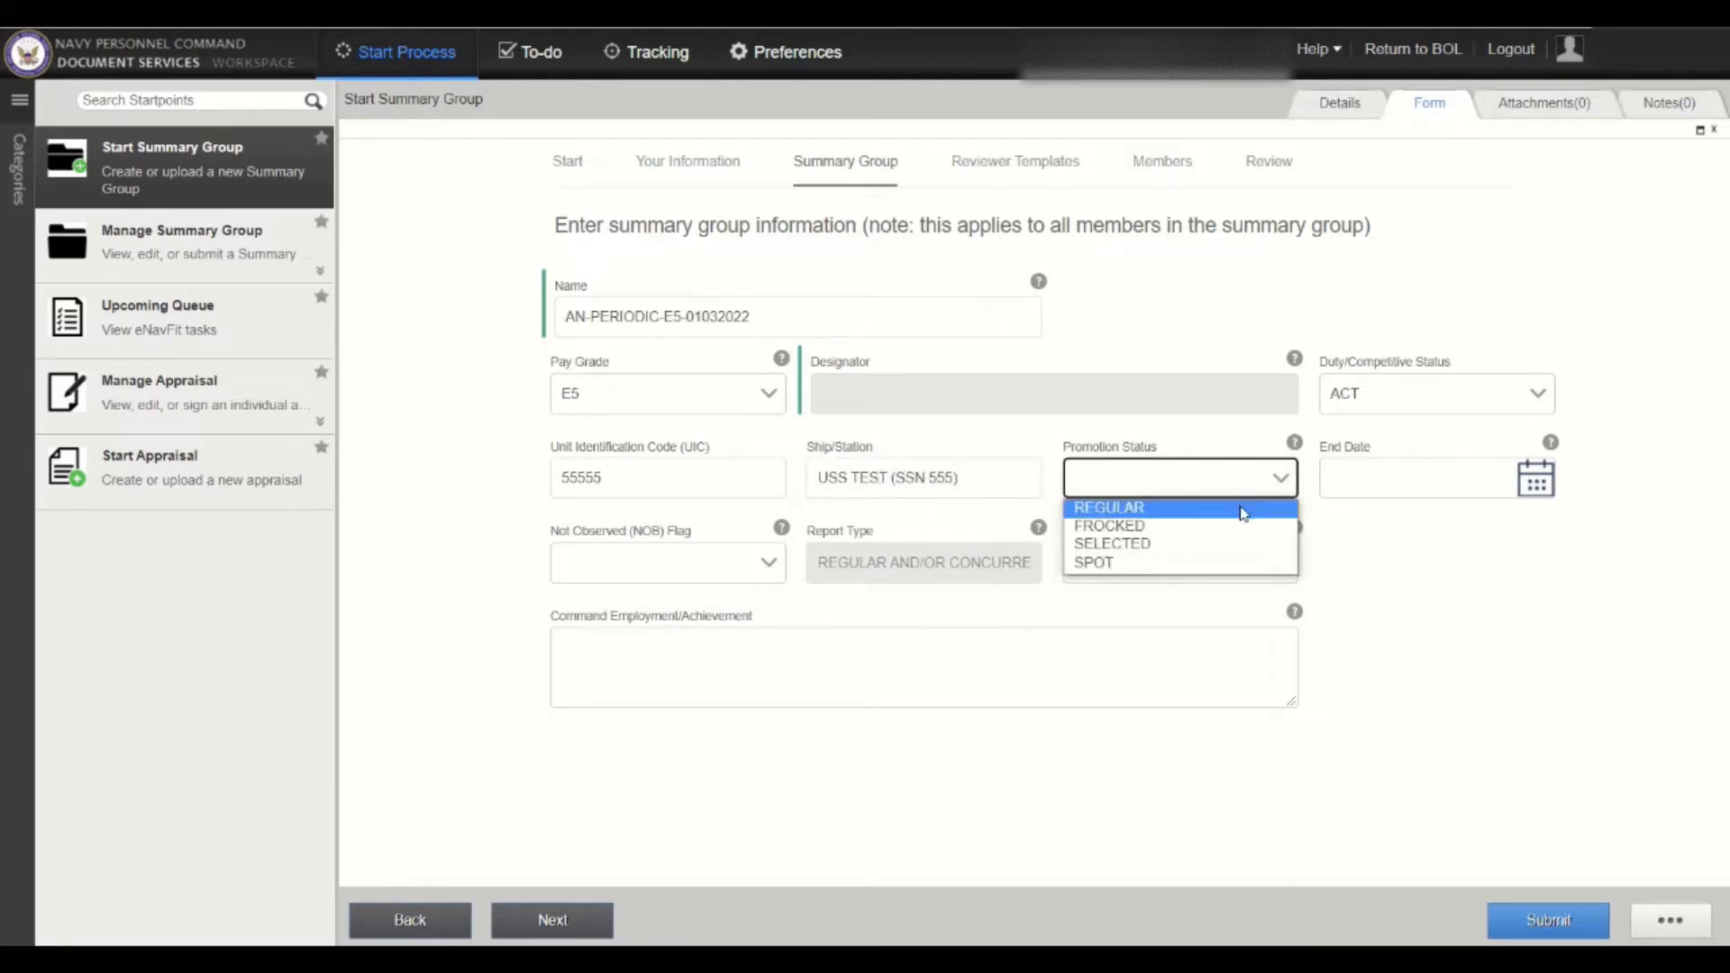
{"action": "left_click", "coordinate": [1241, 509]}
{"action": "left_click", "coordinate": [1382, 491]}
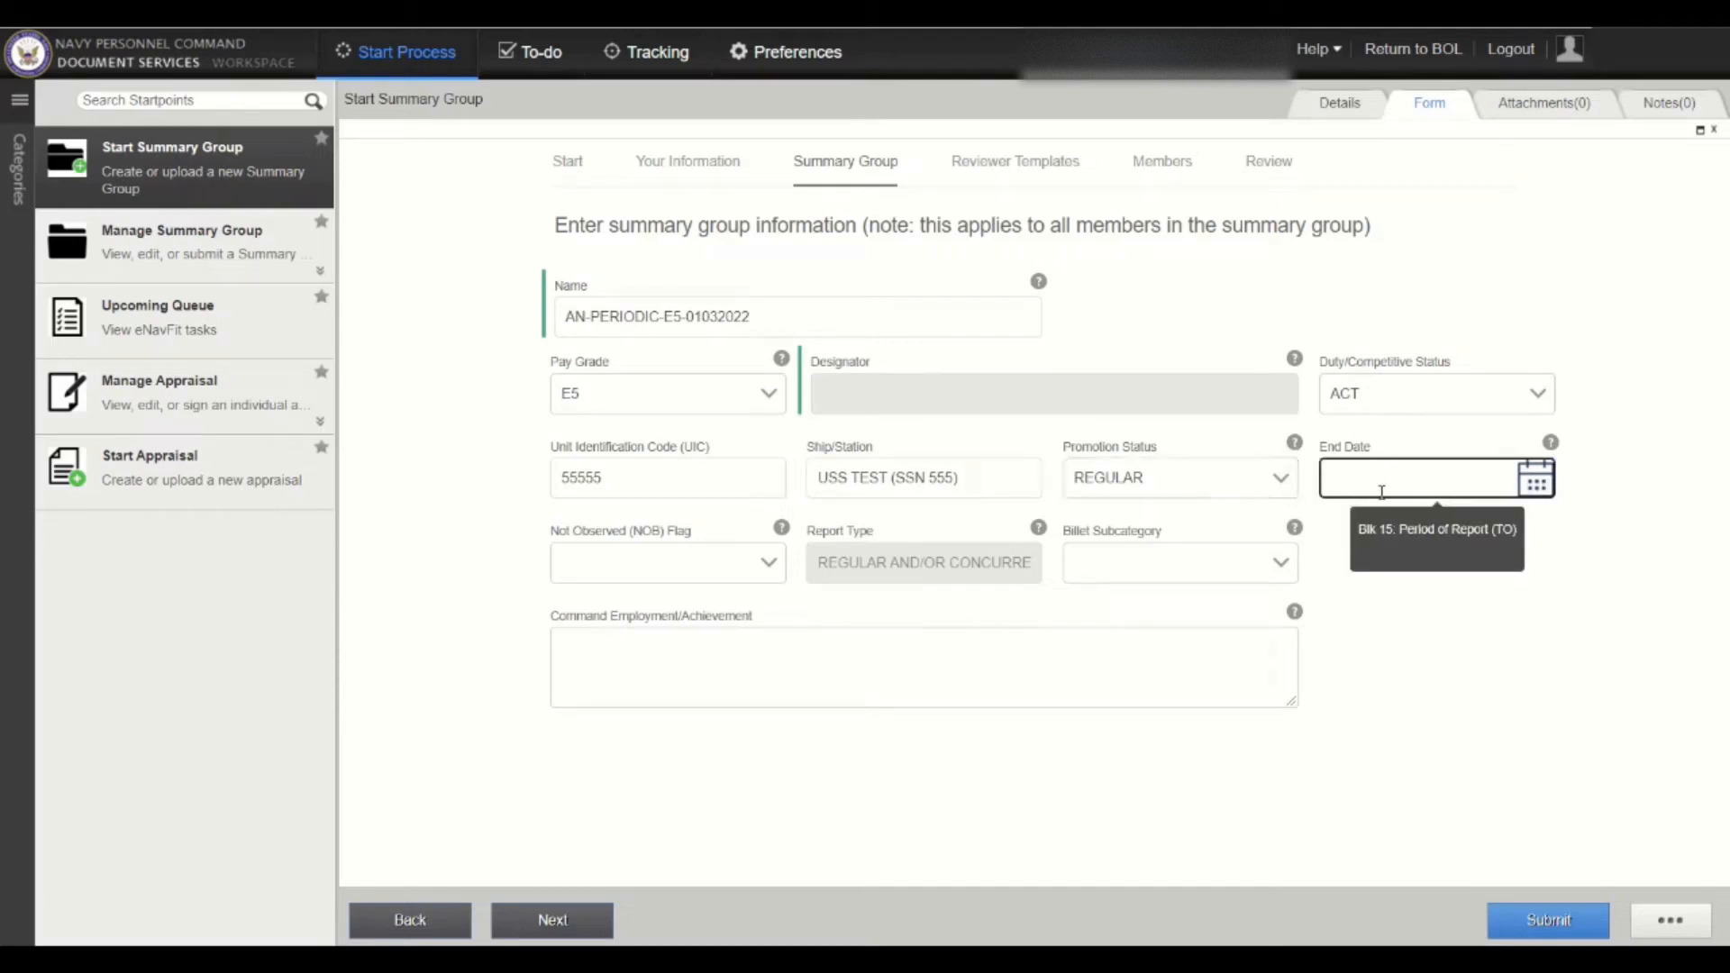
{"action": "type", "text": "18MAR15"}
Set the Not Observed flag to NONE and the billet subcategory to NA.
{"action": "left_click", "coordinate": [777, 567]}
{"action": "left_click", "coordinate": [749, 597]}
{"action": "left_click", "coordinate": [1277, 567]}
{"action": "left_click", "coordinate": [1262, 594]}
Enter UNIT TEST-1 as the command employment/achievement text.
{"action": "left_click", "coordinate": [1027, 657]}
{"action": "type", "text": "UNIT TEST"}
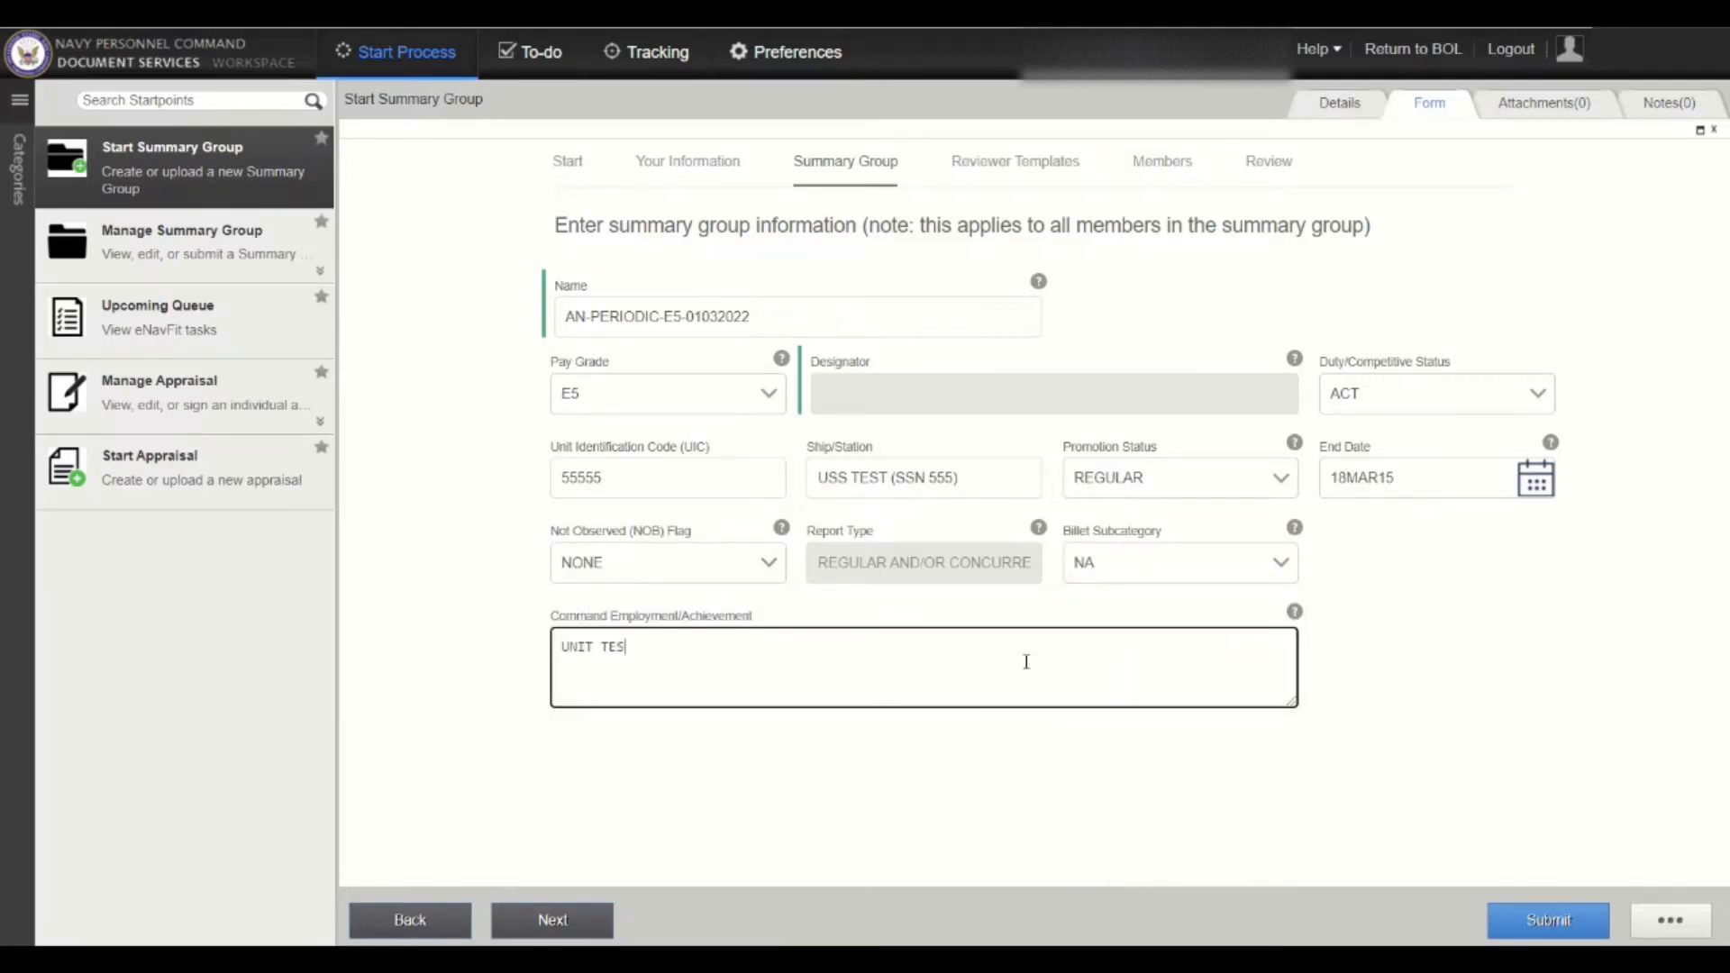
{"action": "type", "text": "-1"}
Add a reviewer to the DEFAULT routing template by looking up the reviewer's e-mail, with the type RATER.
{"action": "left_click", "coordinate": [761, 489]}
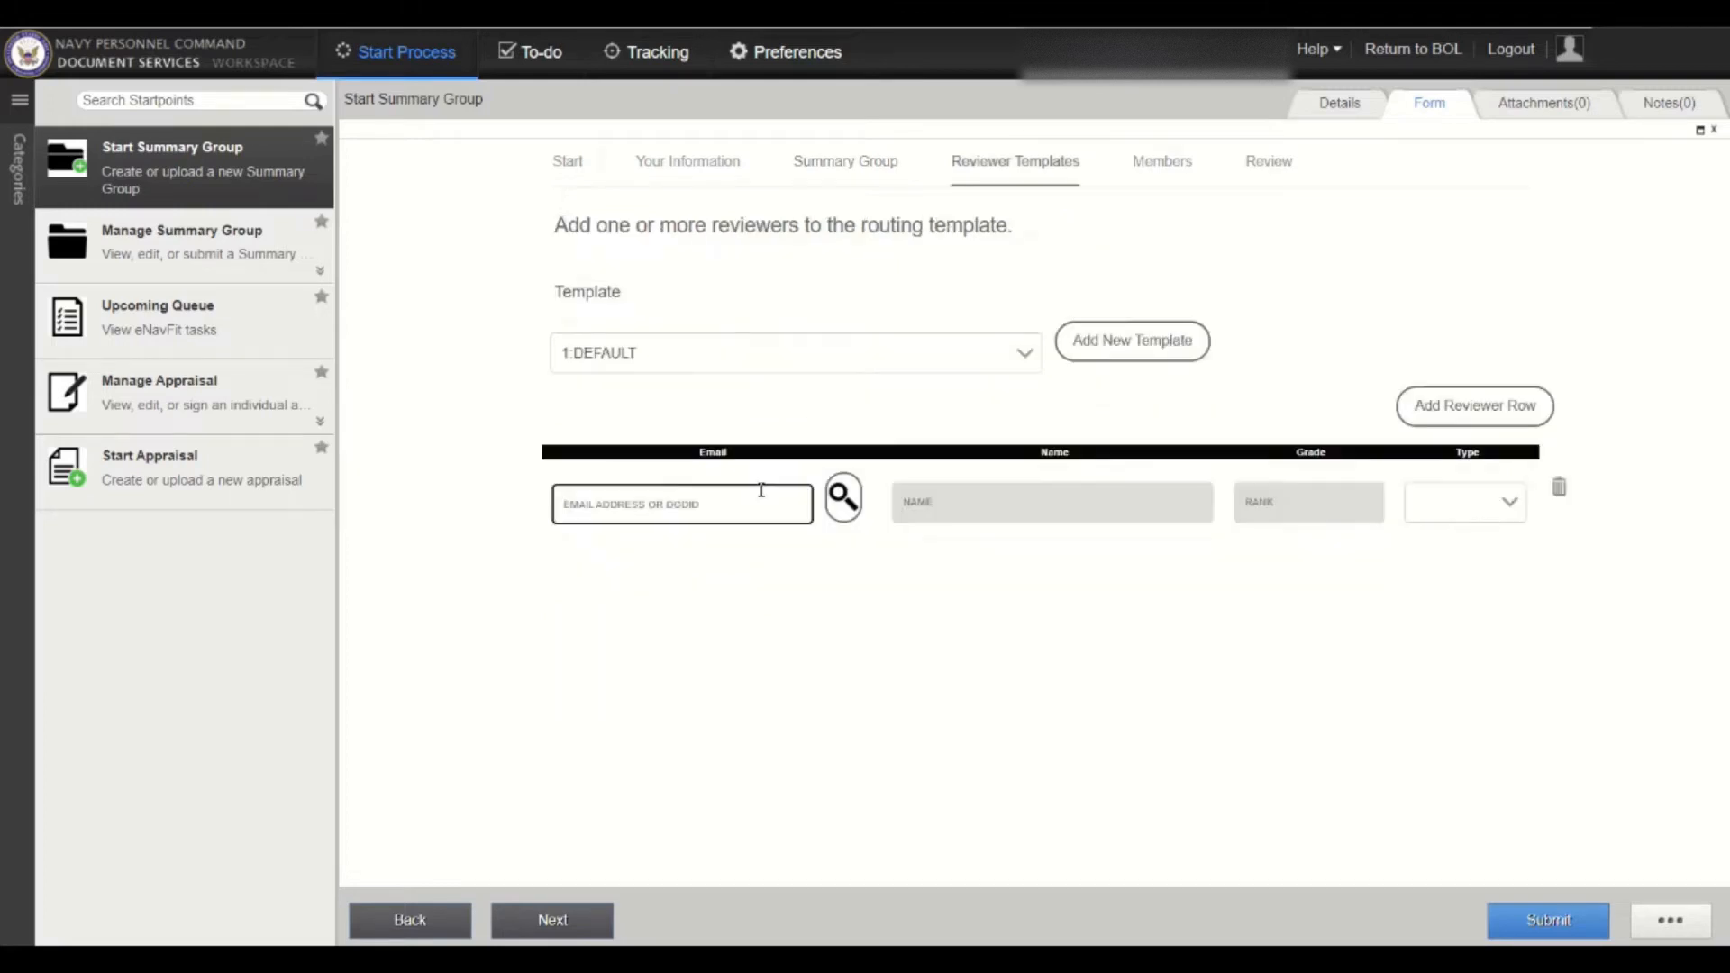
{"action": "type", "text": "TESTR@TEST.NAVY.MIL"}
{"action": "left_click", "coordinate": [843, 497]}
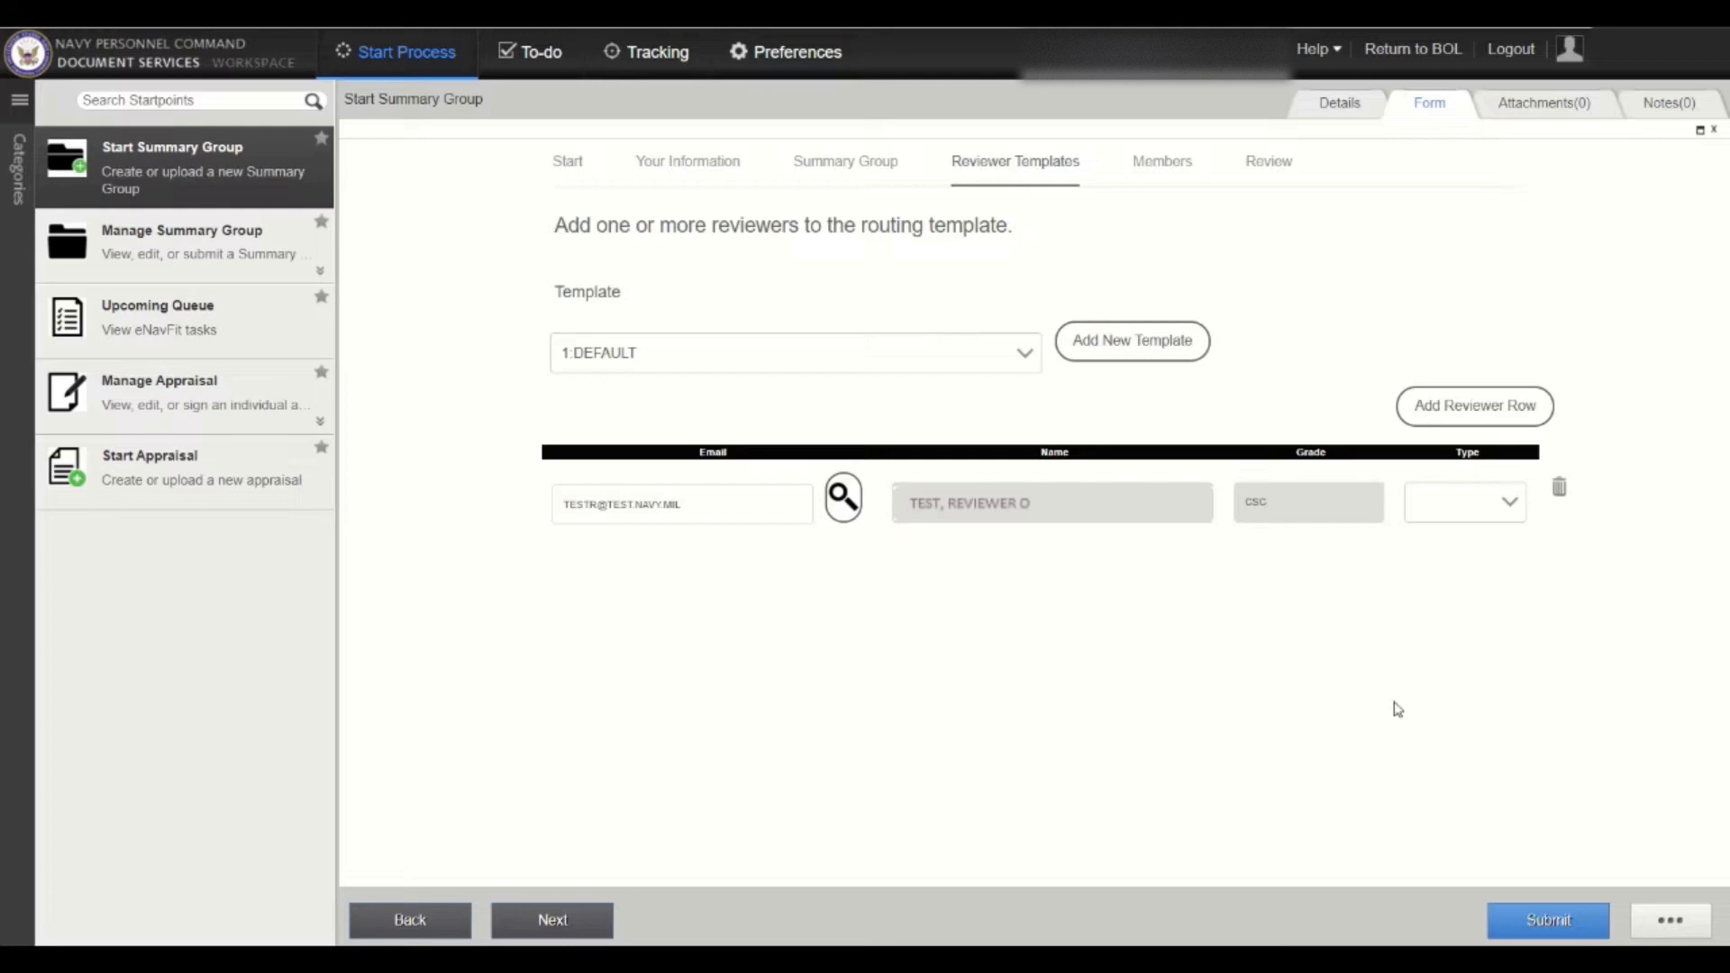
{"action": "left_click", "coordinate": [1519, 517]}
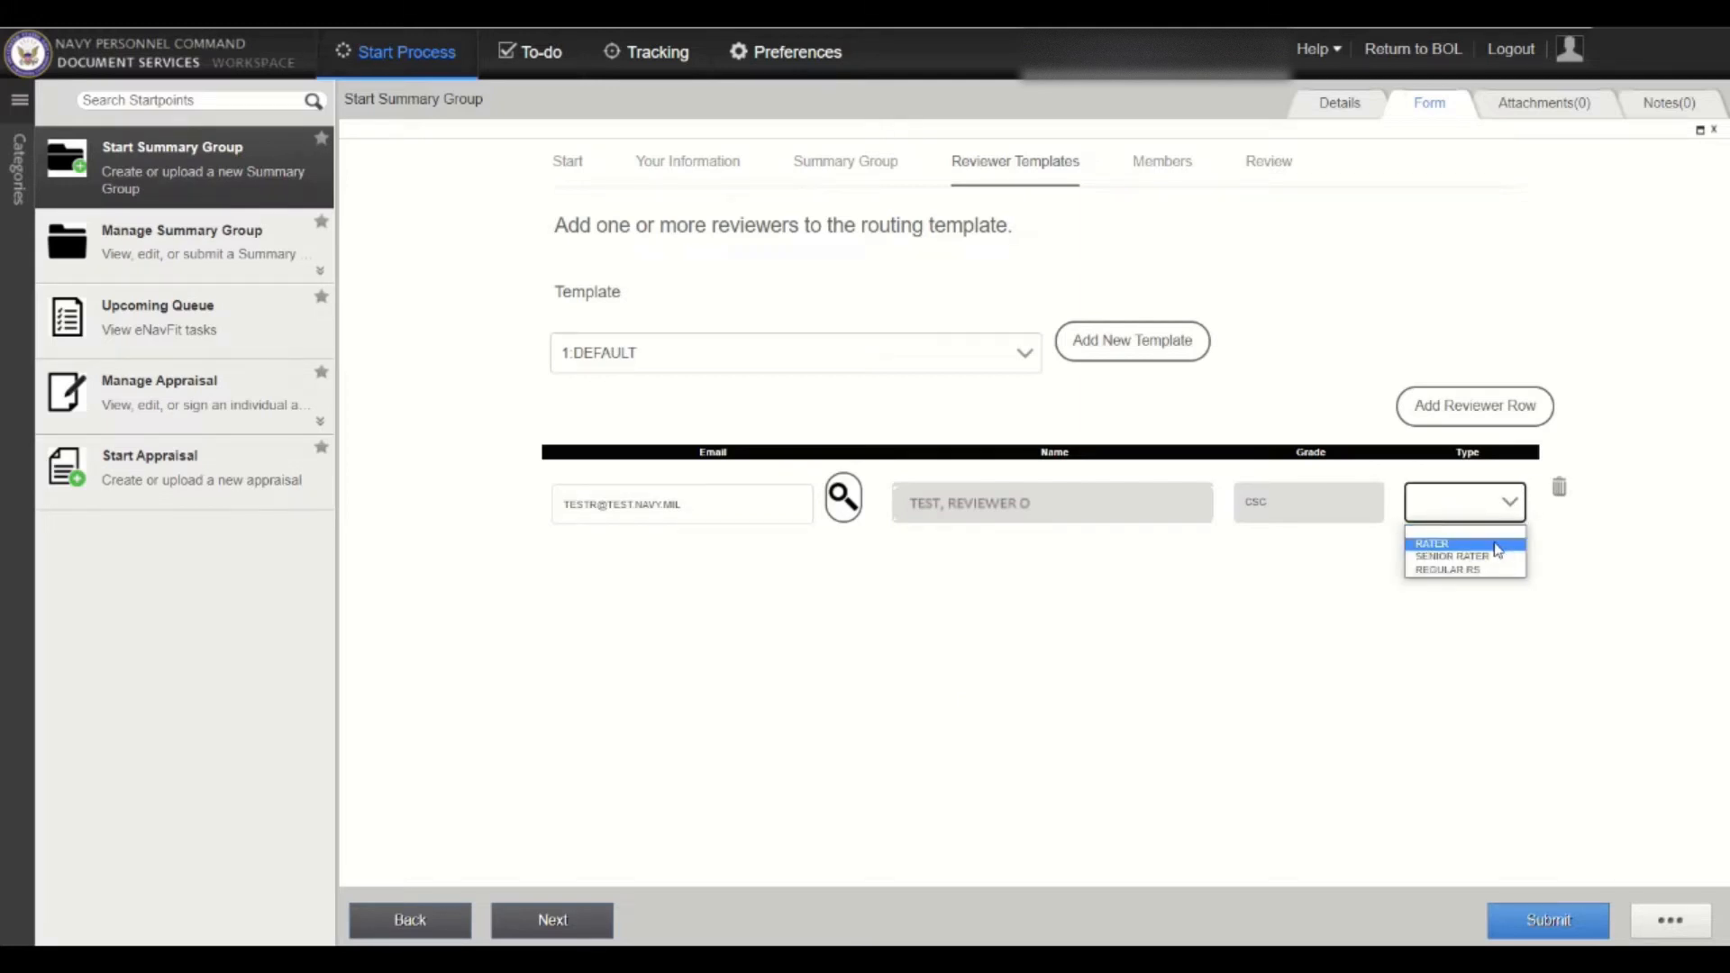
{"action": "left_click", "coordinate": [1498, 546]}
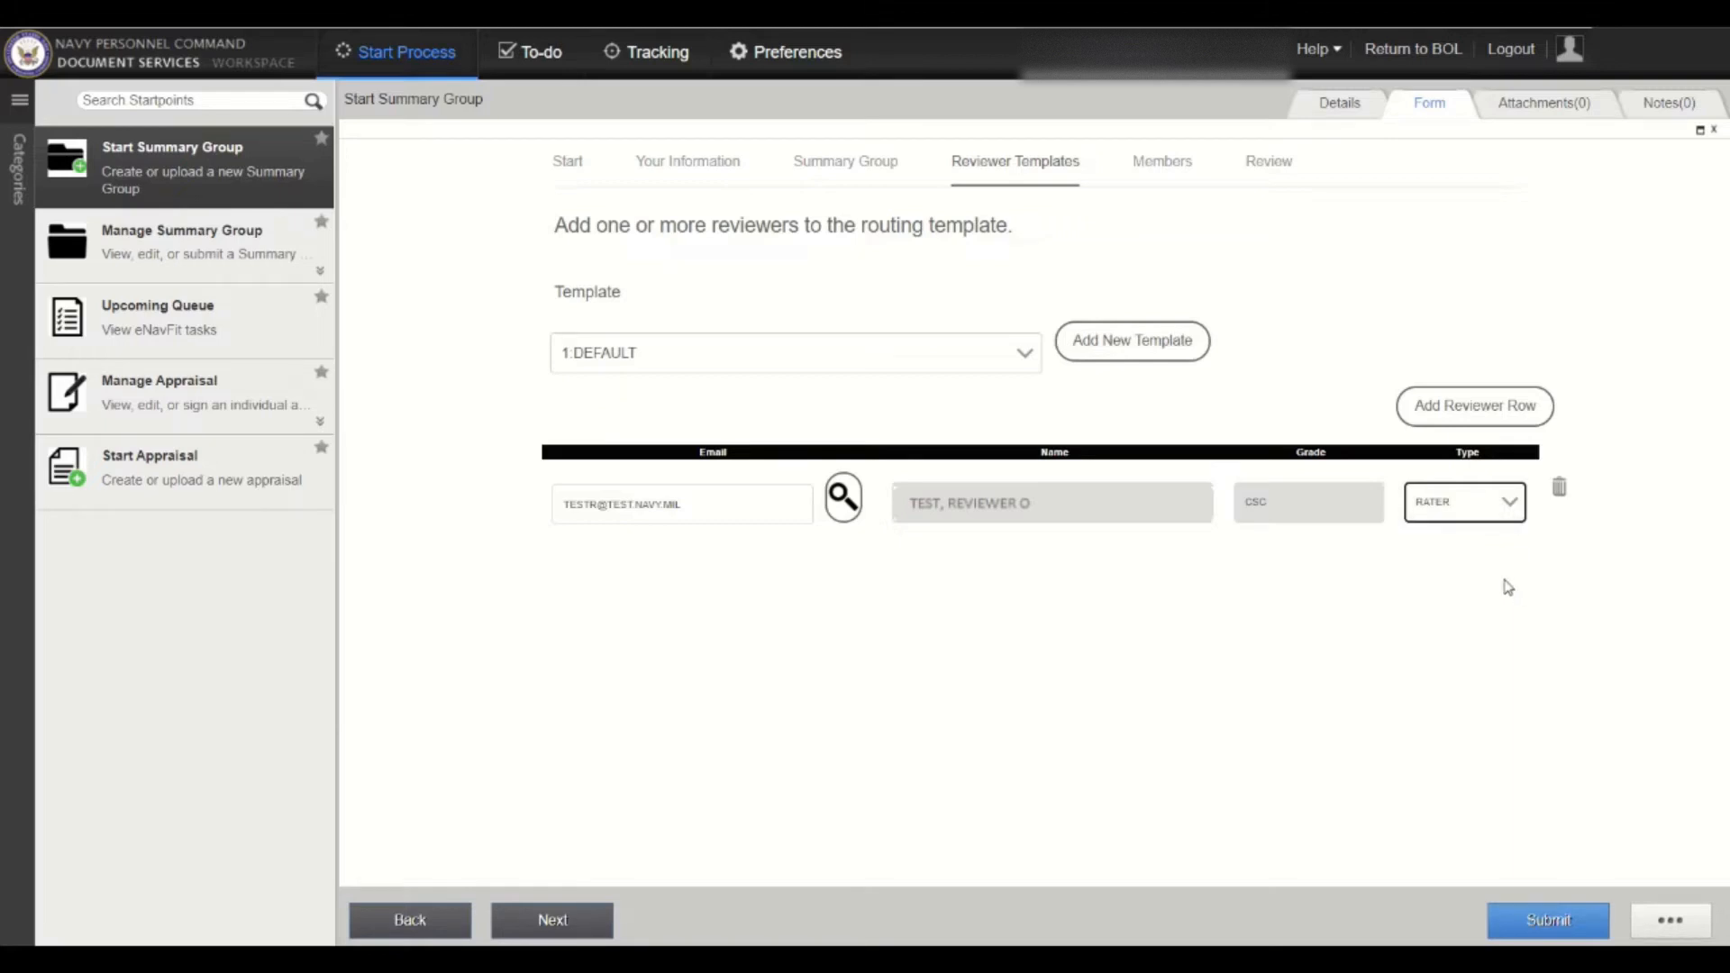
Create two additional reviewer templates named CS DIVISION and YN DIVISION.
{"action": "left_click", "coordinate": [1159, 331]}
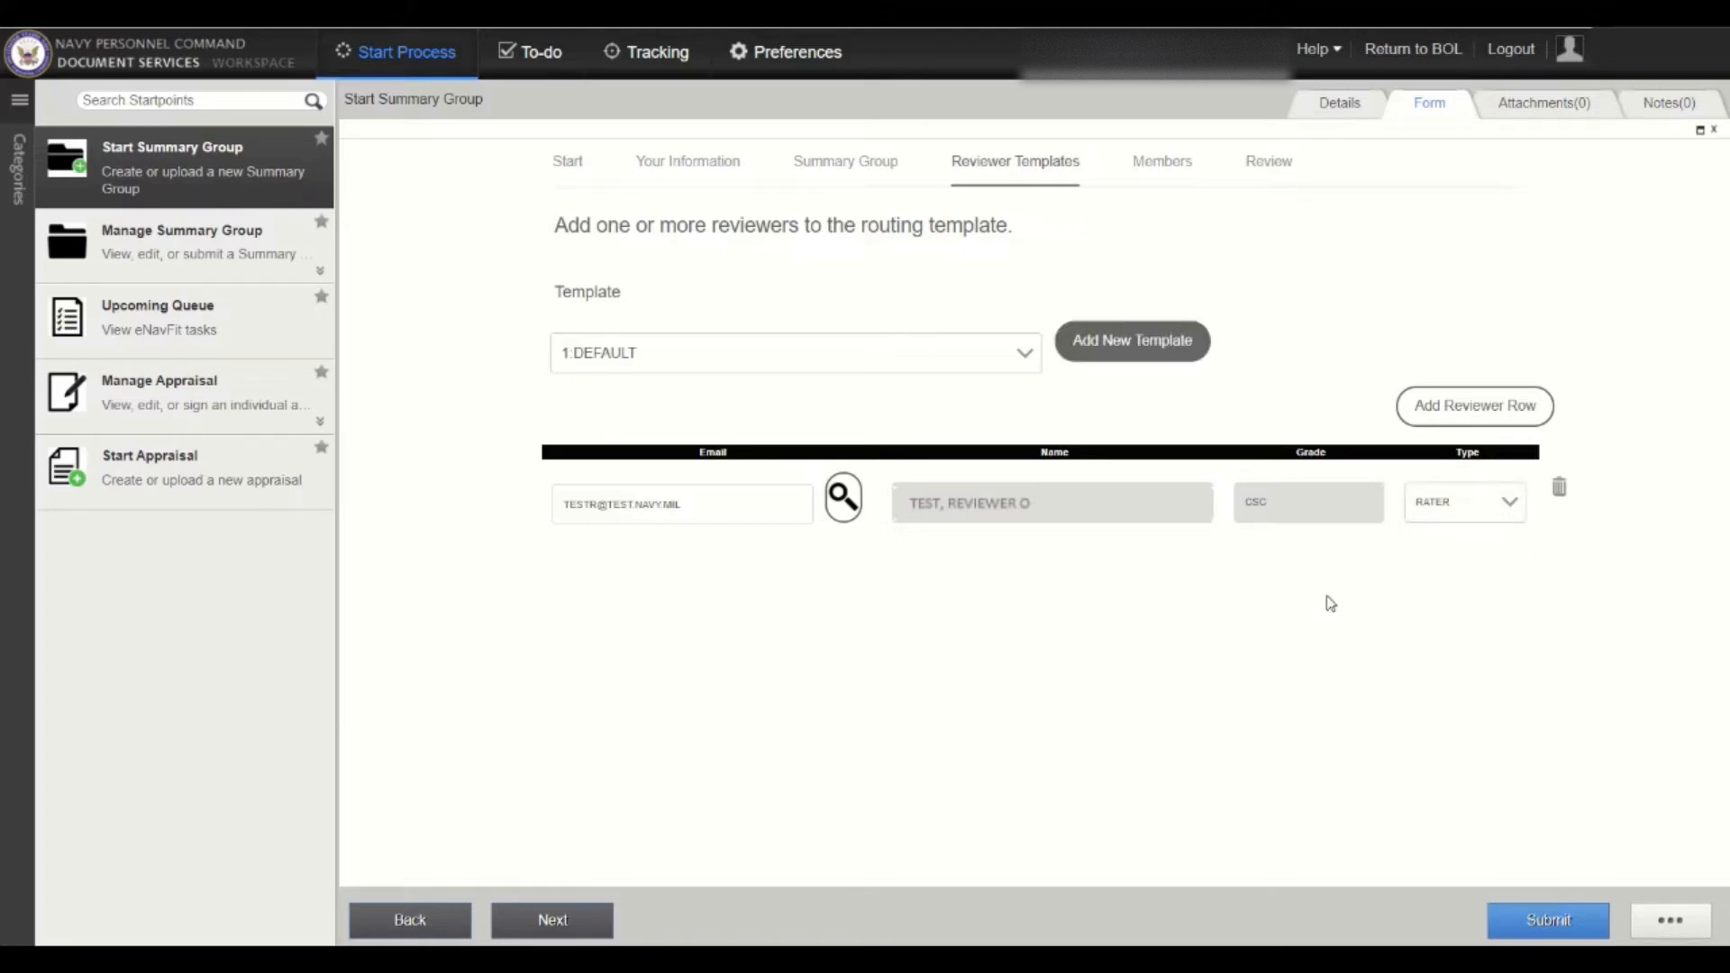
{"action": "left_click", "coordinate": [1159, 354]}
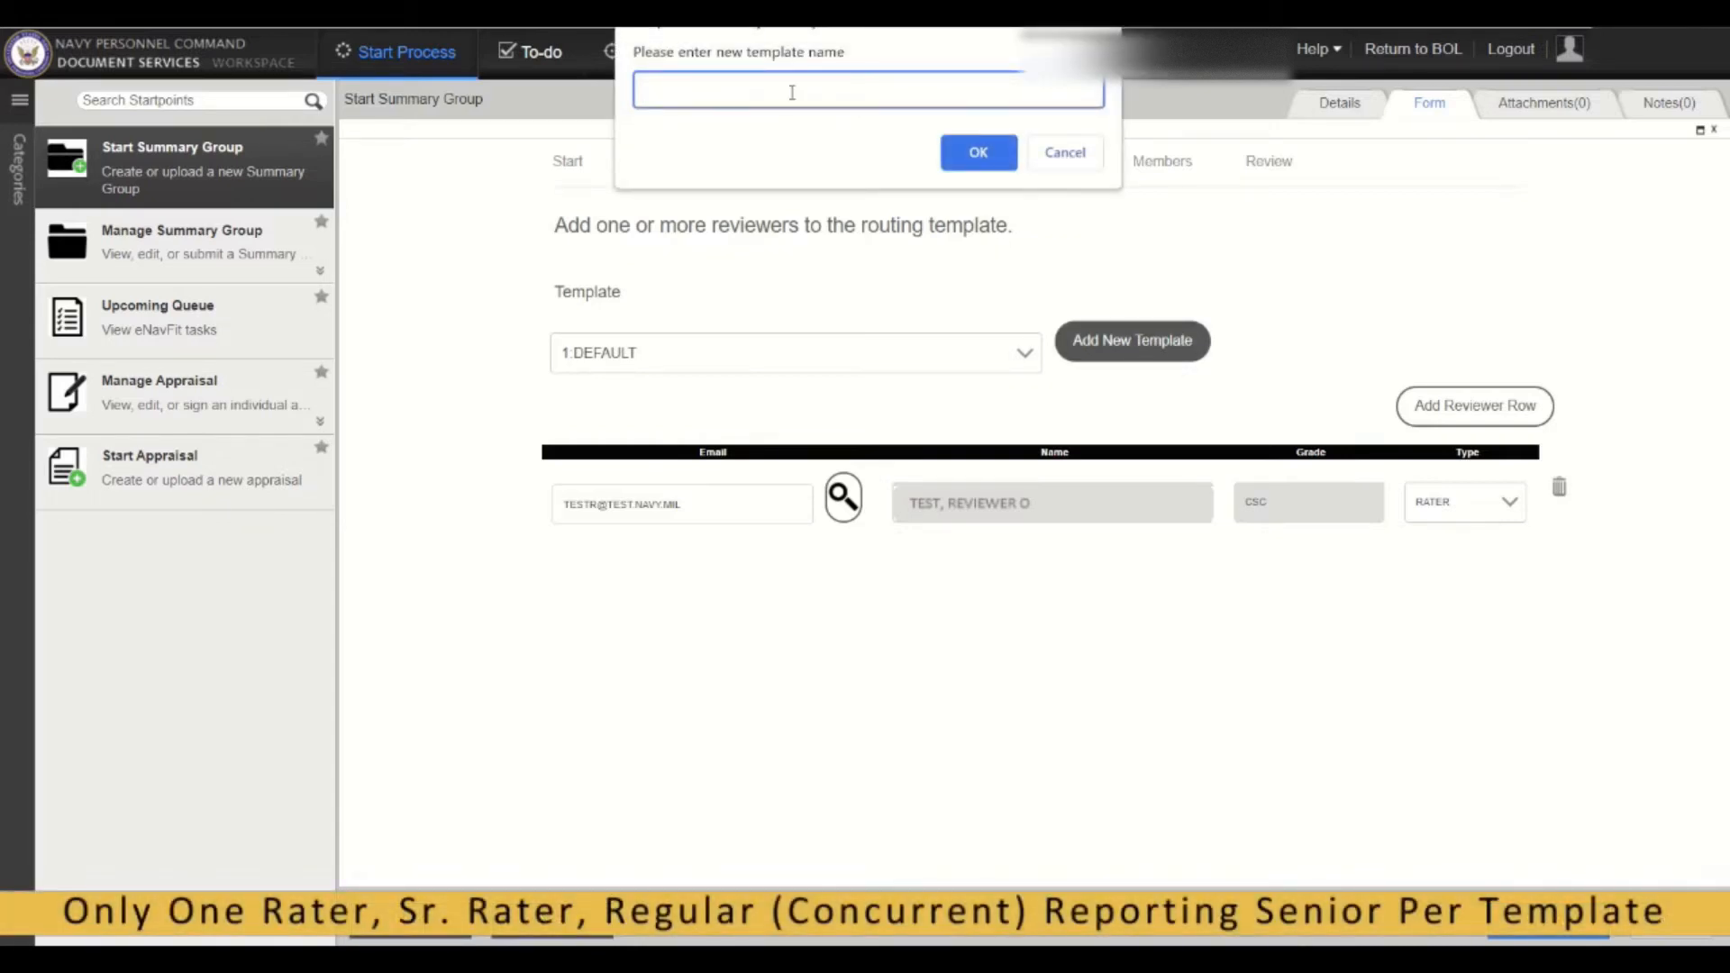
{"action": "type", "text": "CS DIVISION"}
{"action": "left_click", "coordinate": [977, 151]}
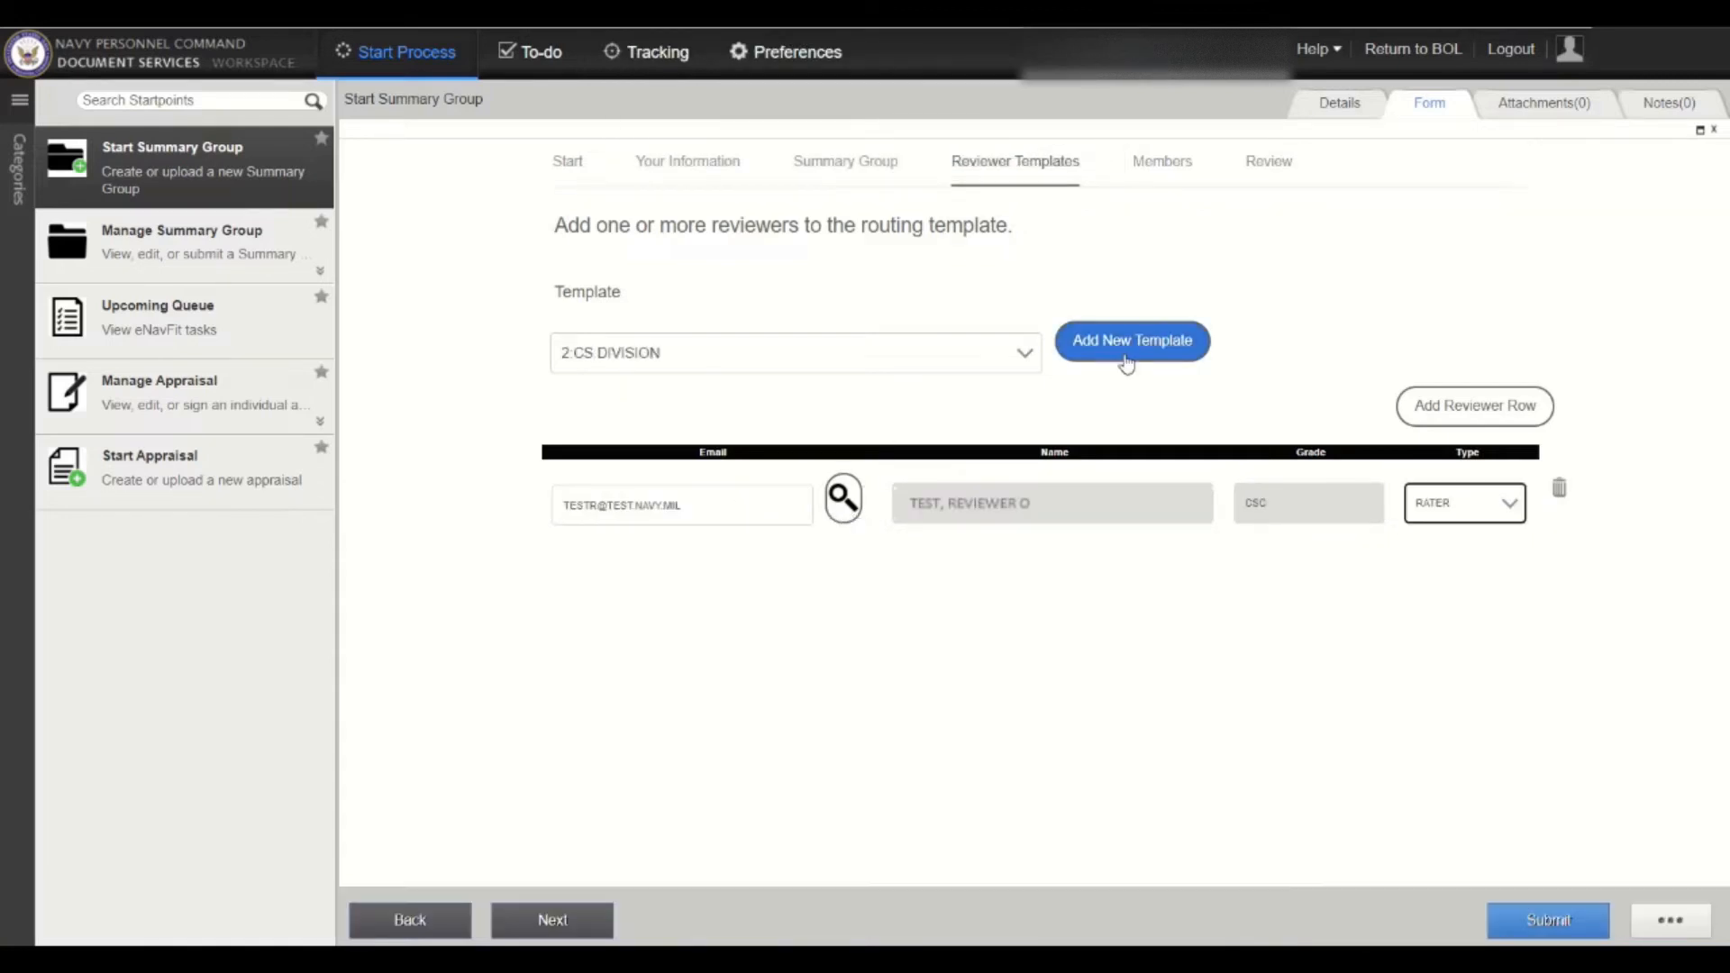
{"action": "left_click", "coordinate": [1127, 356]}
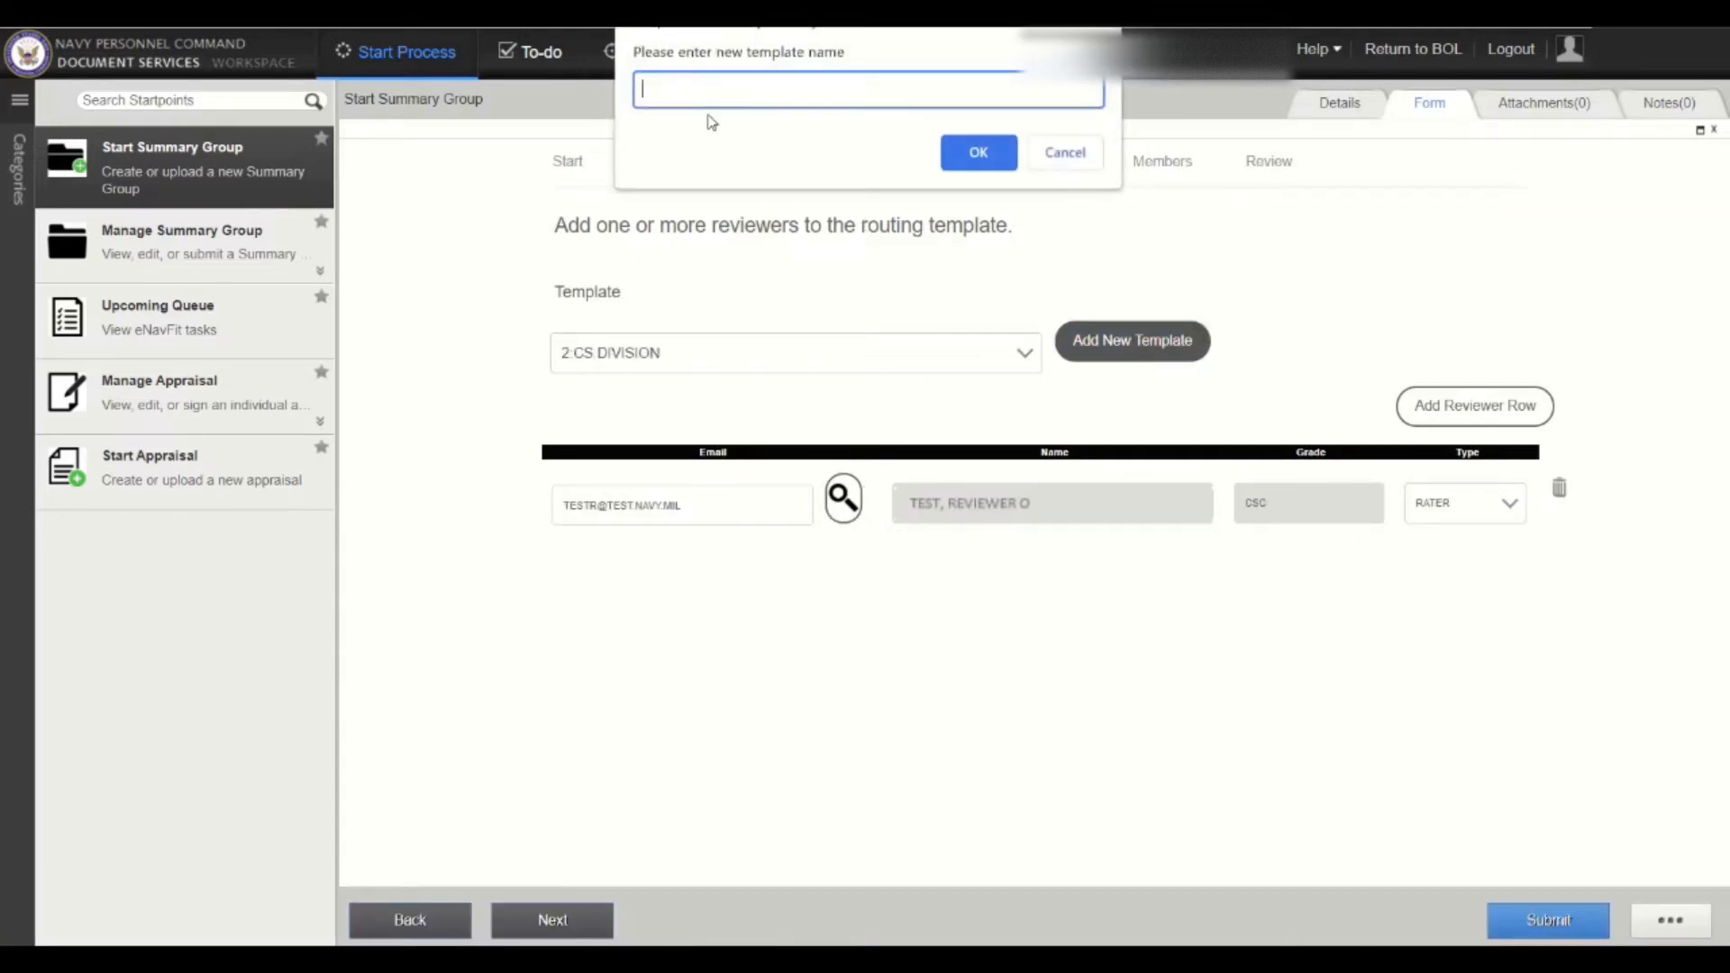
{"action": "type", "text": "YN DIVISION"}
{"action": "left_click", "coordinate": [975, 153]}
Add a member to the summary group by looking up the member's e-mail, and assign the CS DIVISION reviewer template.
{"action": "left_click", "coordinate": [1161, 162]}
{"action": "left_click", "coordinate": [731, 410]}
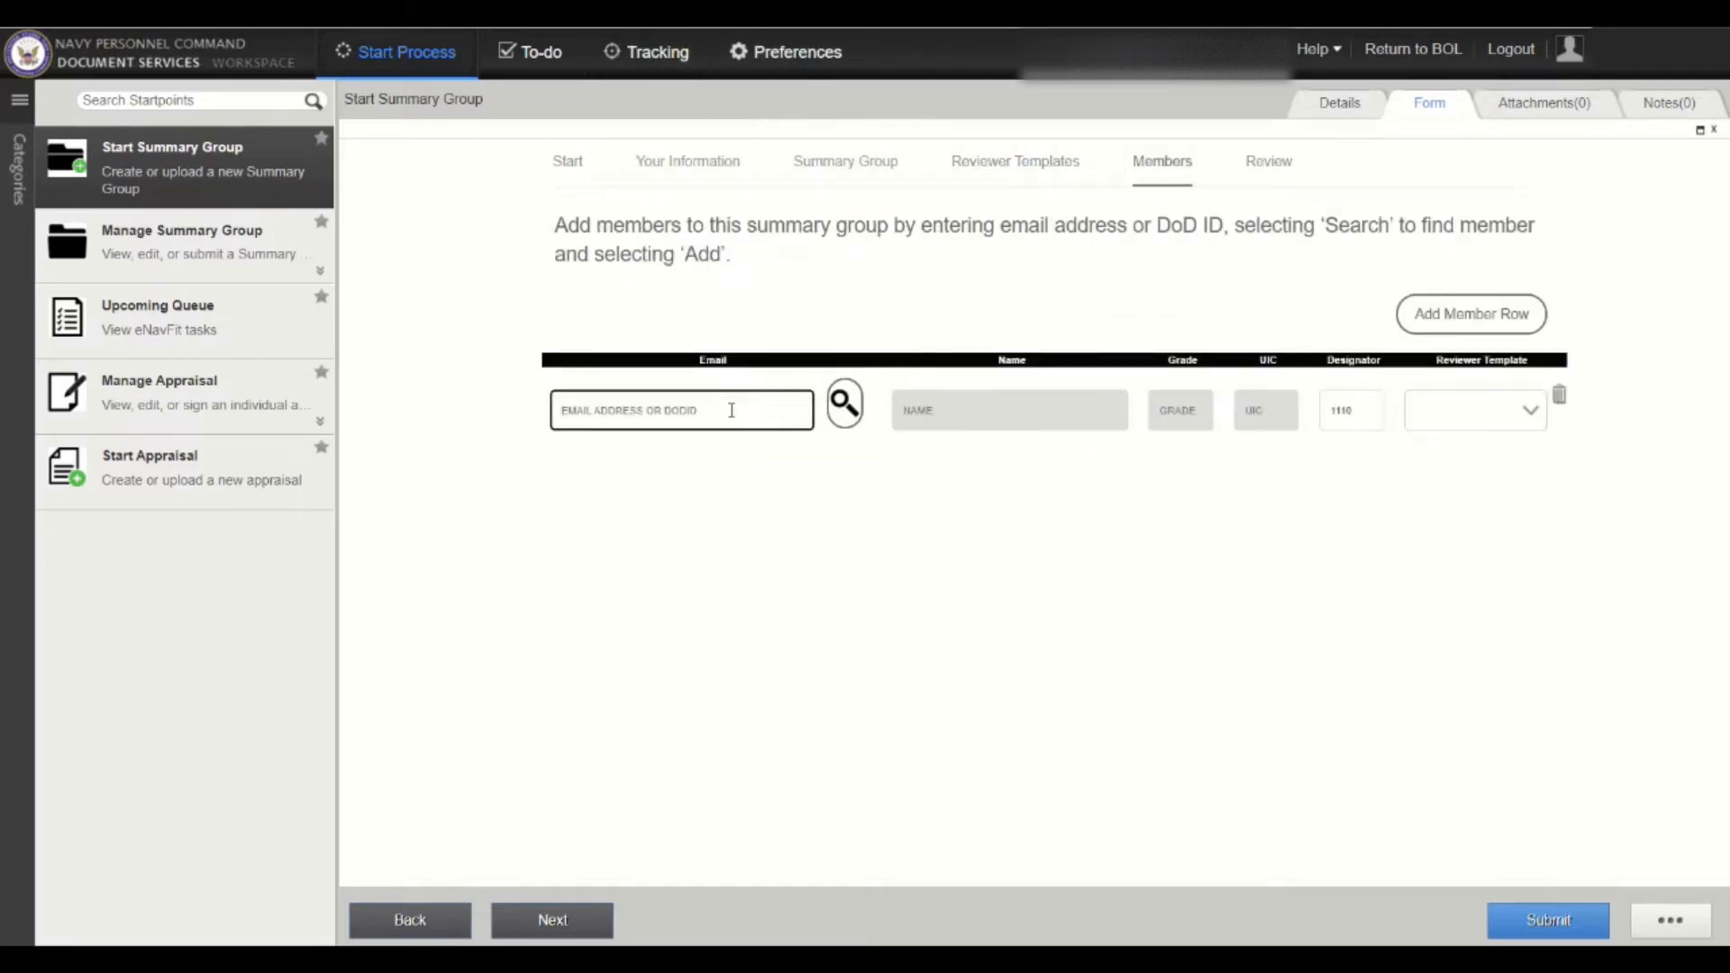
{"action": "type", "text": "TESTM@TEST.NAVY.MIL"}
{"action": "left_click", "coordinate": [845, 407]}
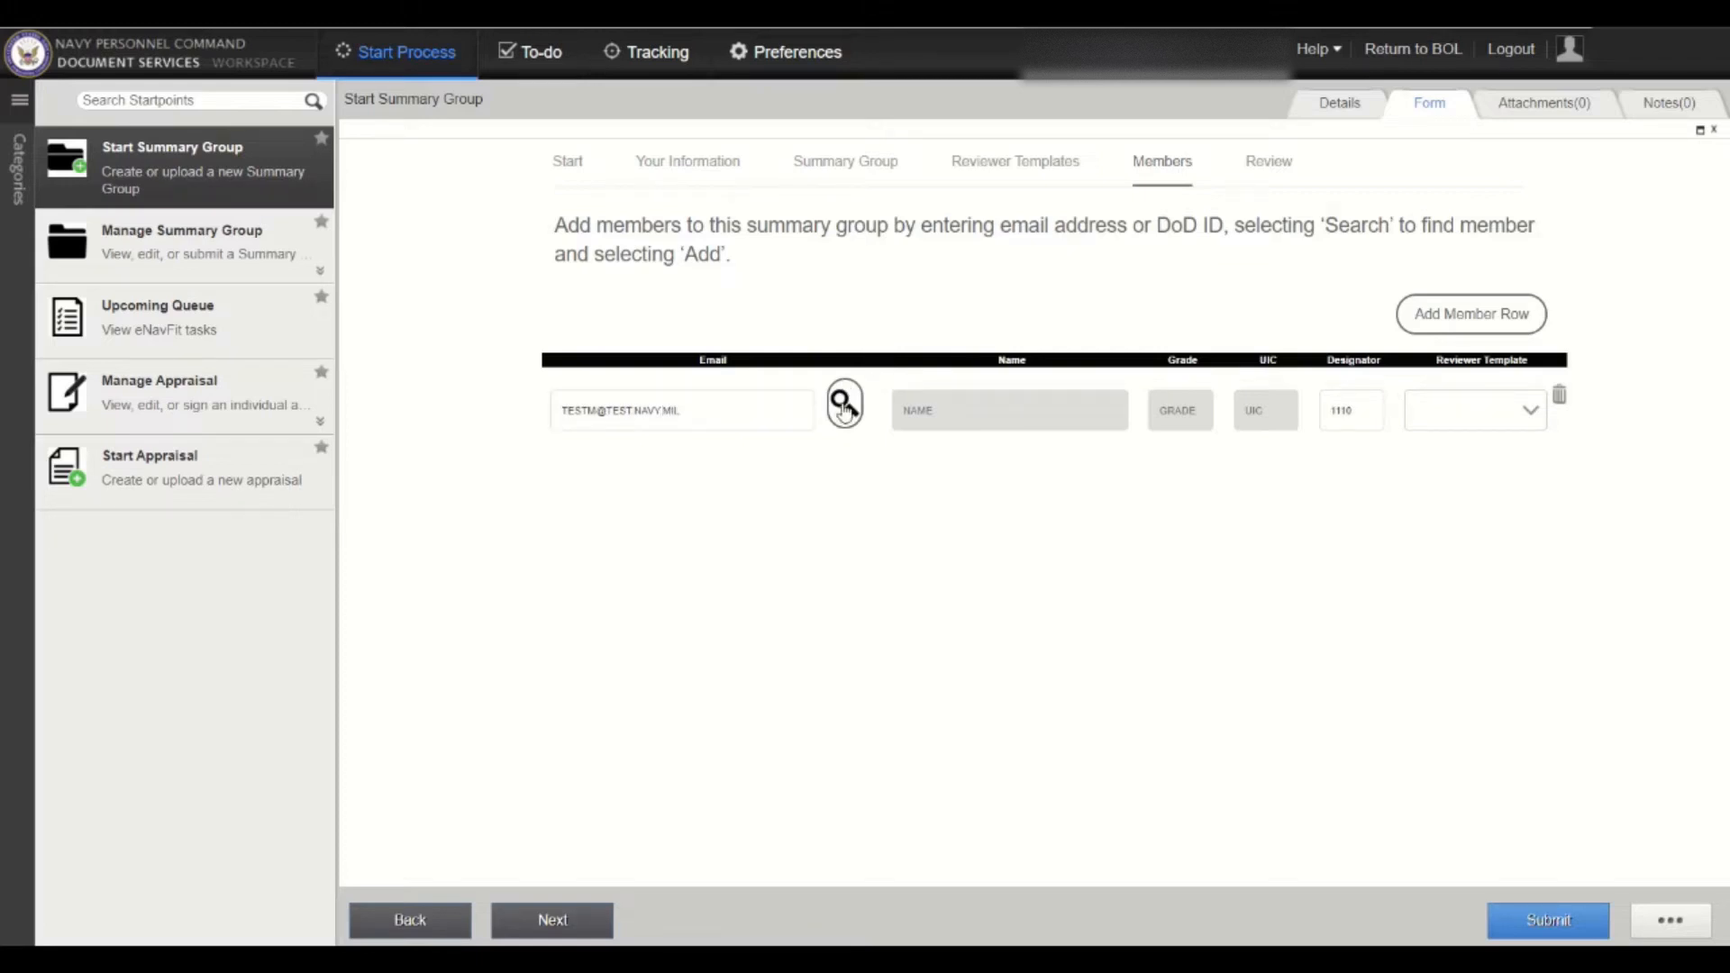
{"action": "left_click", "coordinate": [1463, 424]}
{"action": "left_click", "coordinate": [1492, 462]}
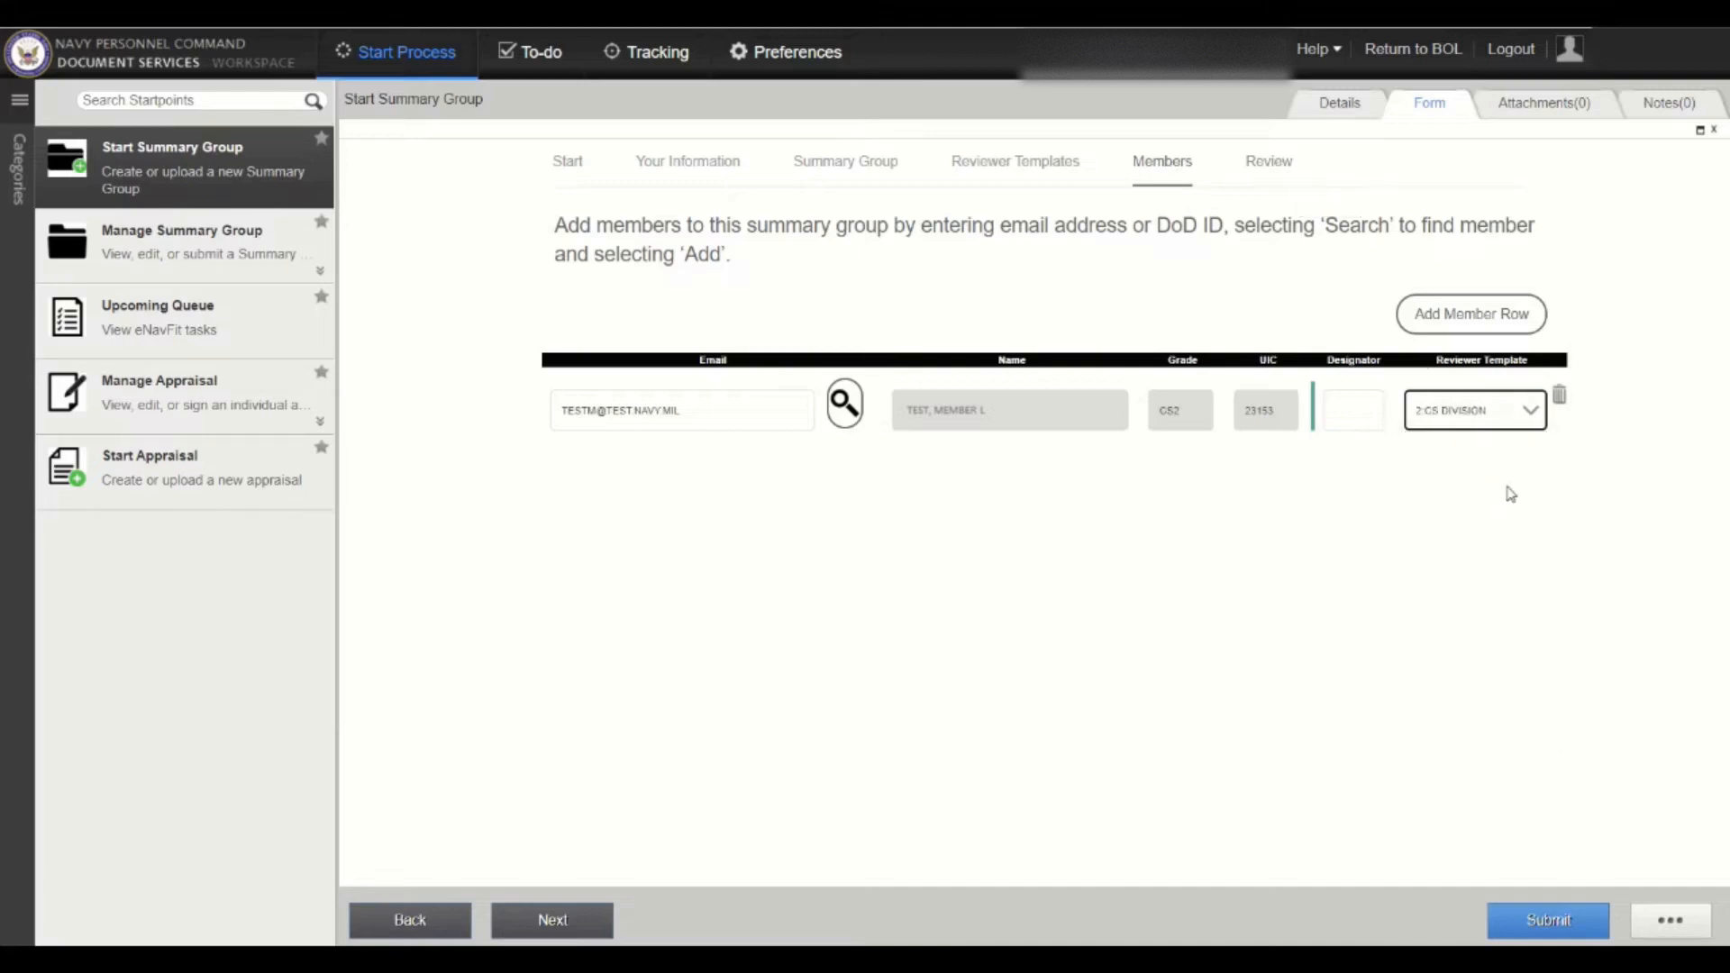
{"action": "left_click", "coordinate": [1534, 416]}
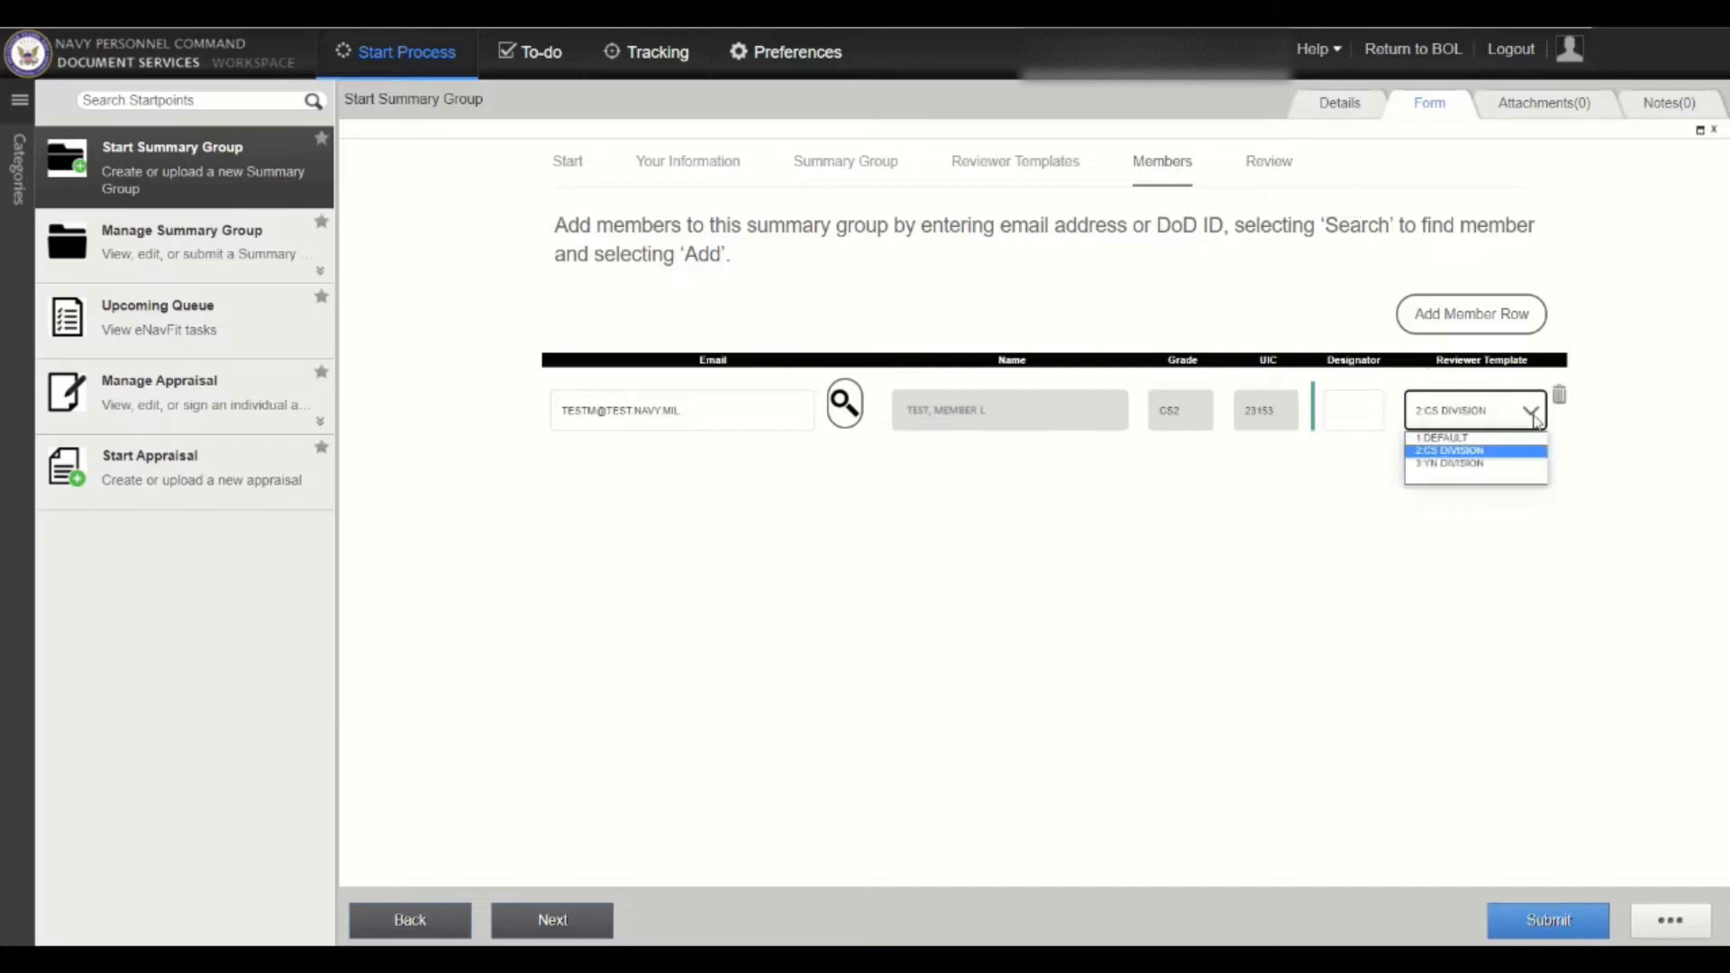
{"action": "left_click", "coordinate": [1535, 419]}
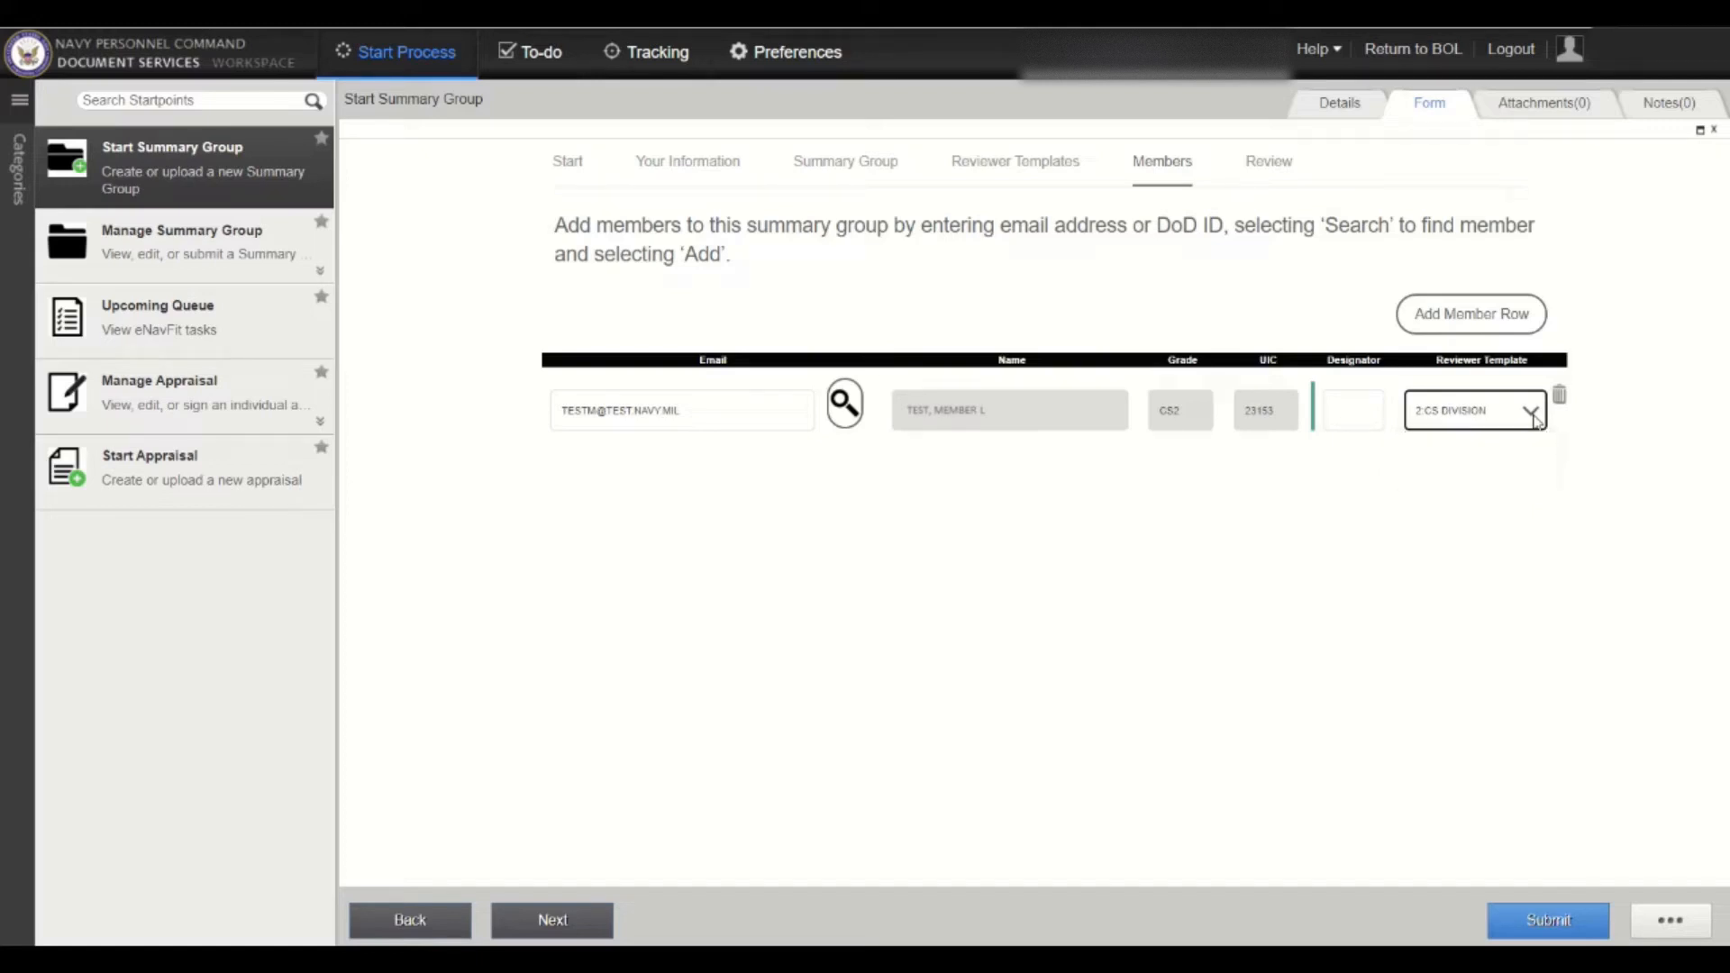
Review the summary group details and submit the group for creation.
{"action": "left_click", "coordinate": [1294, 178]}
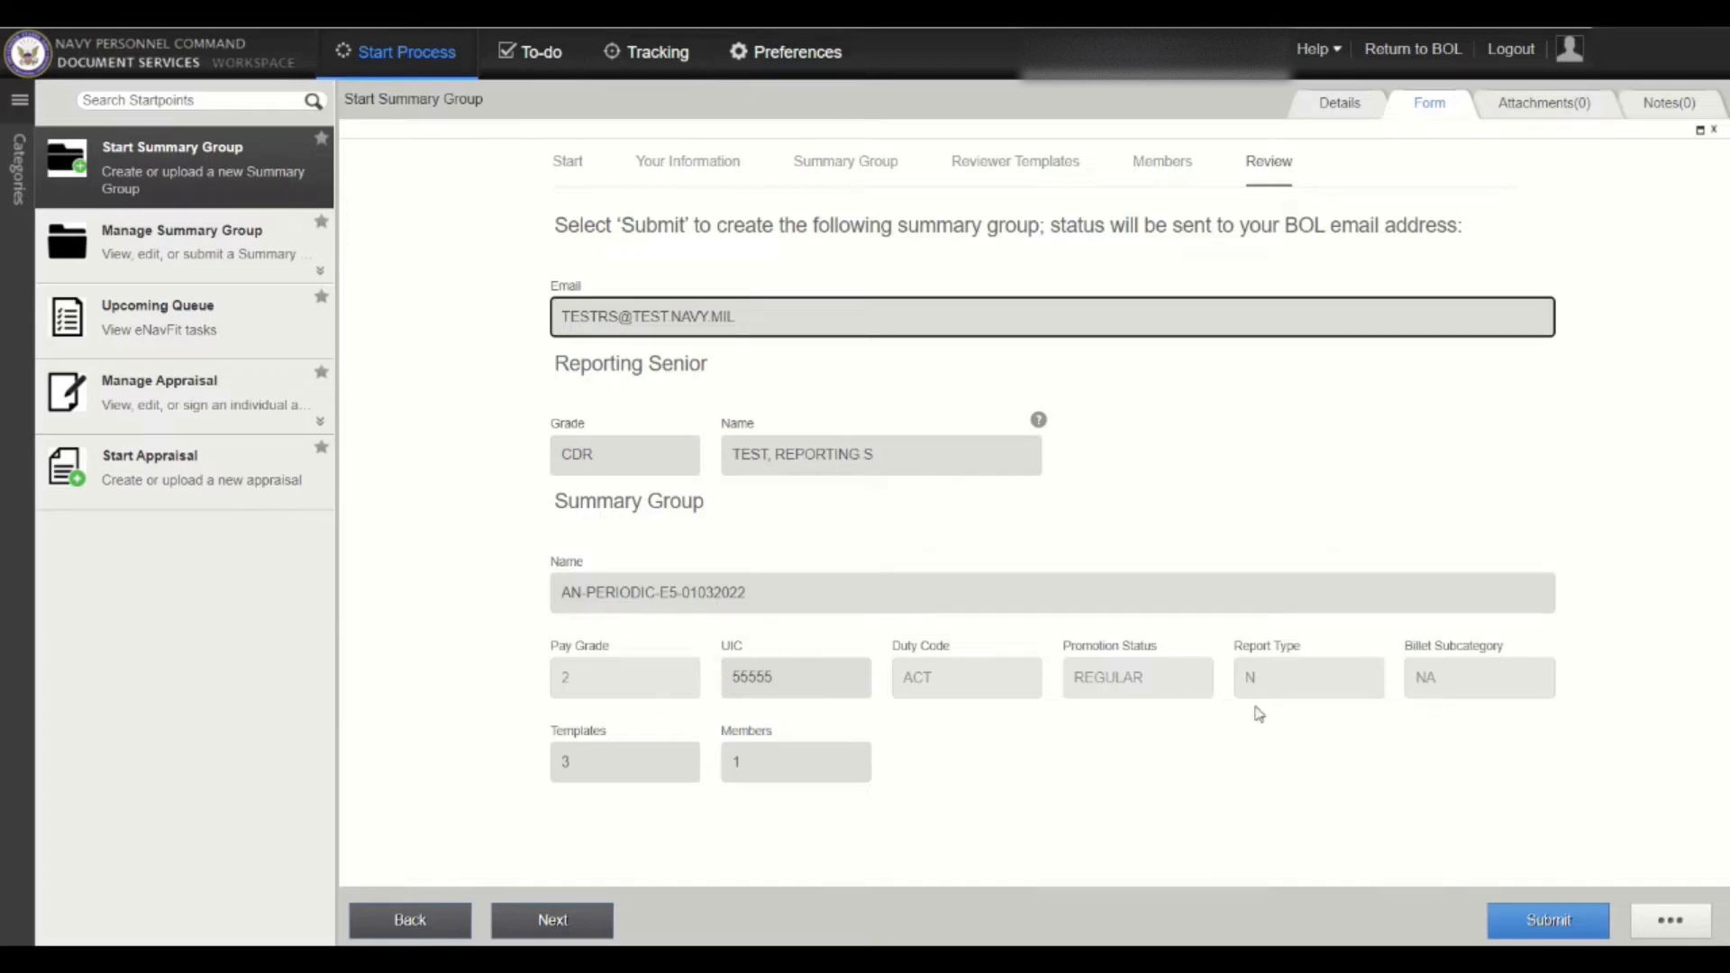
{"action": "left_click", "coordinate": [1511, 926]}
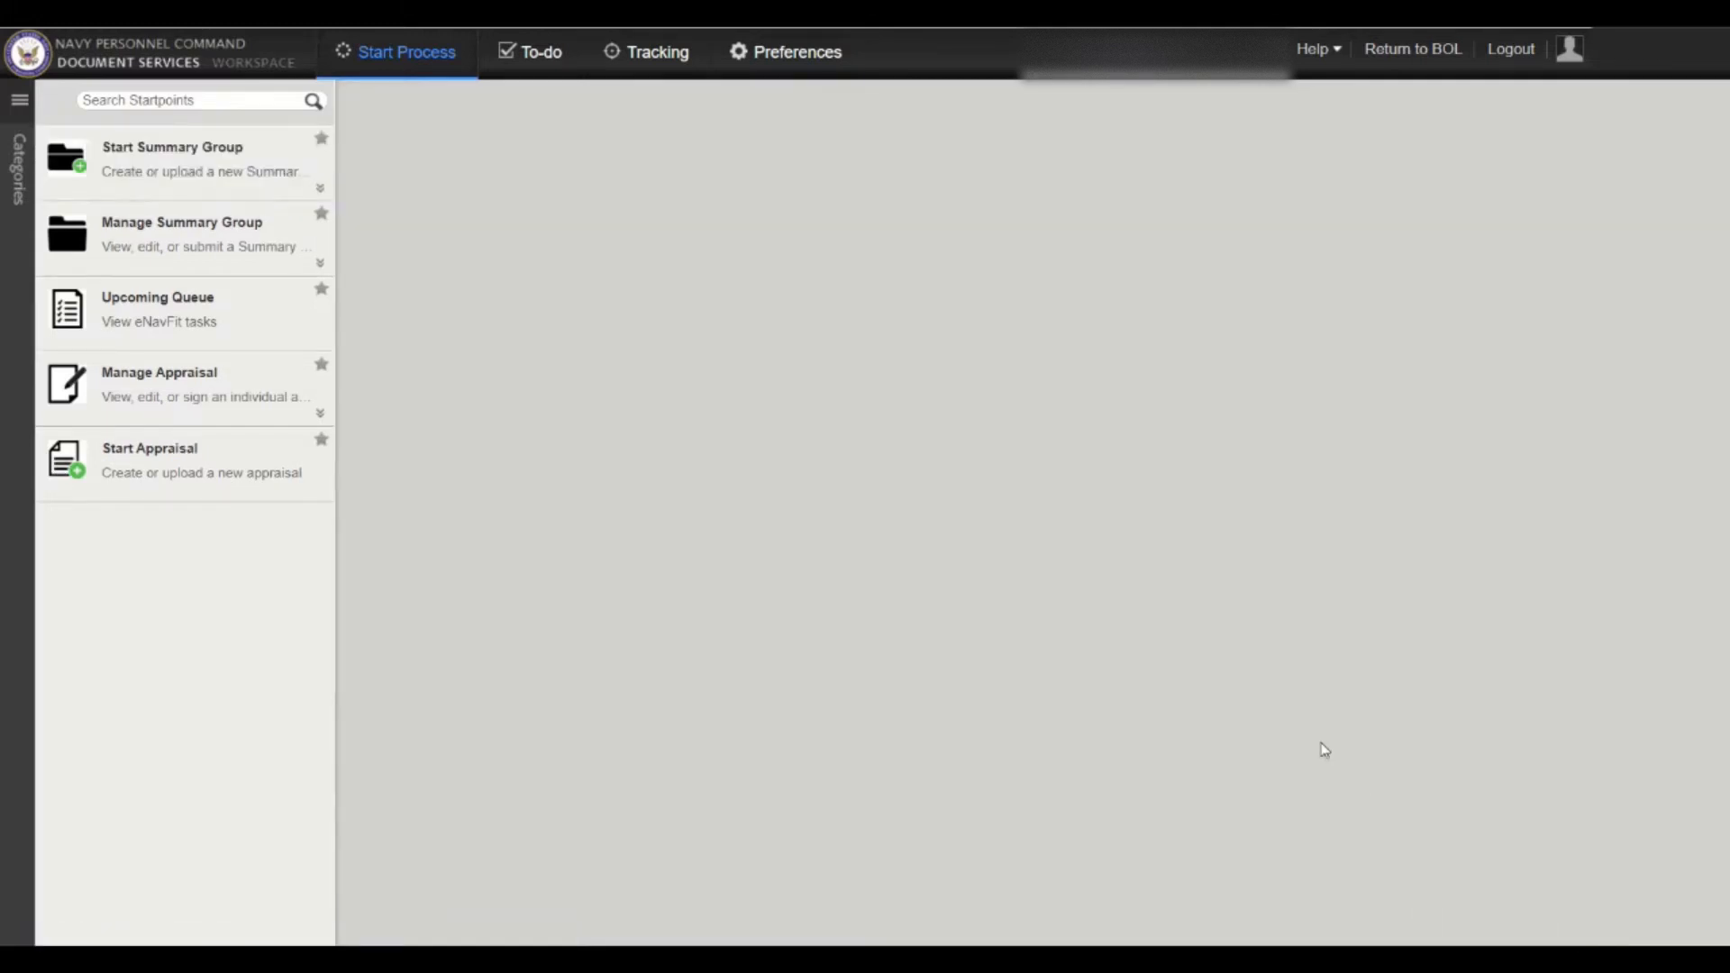
Open the active summary group AN-PERIODIC-E5-01032022 for management and show the Command/Duties details of its member's report.
{"action": "left_click", "coordinate": [188, 242]}
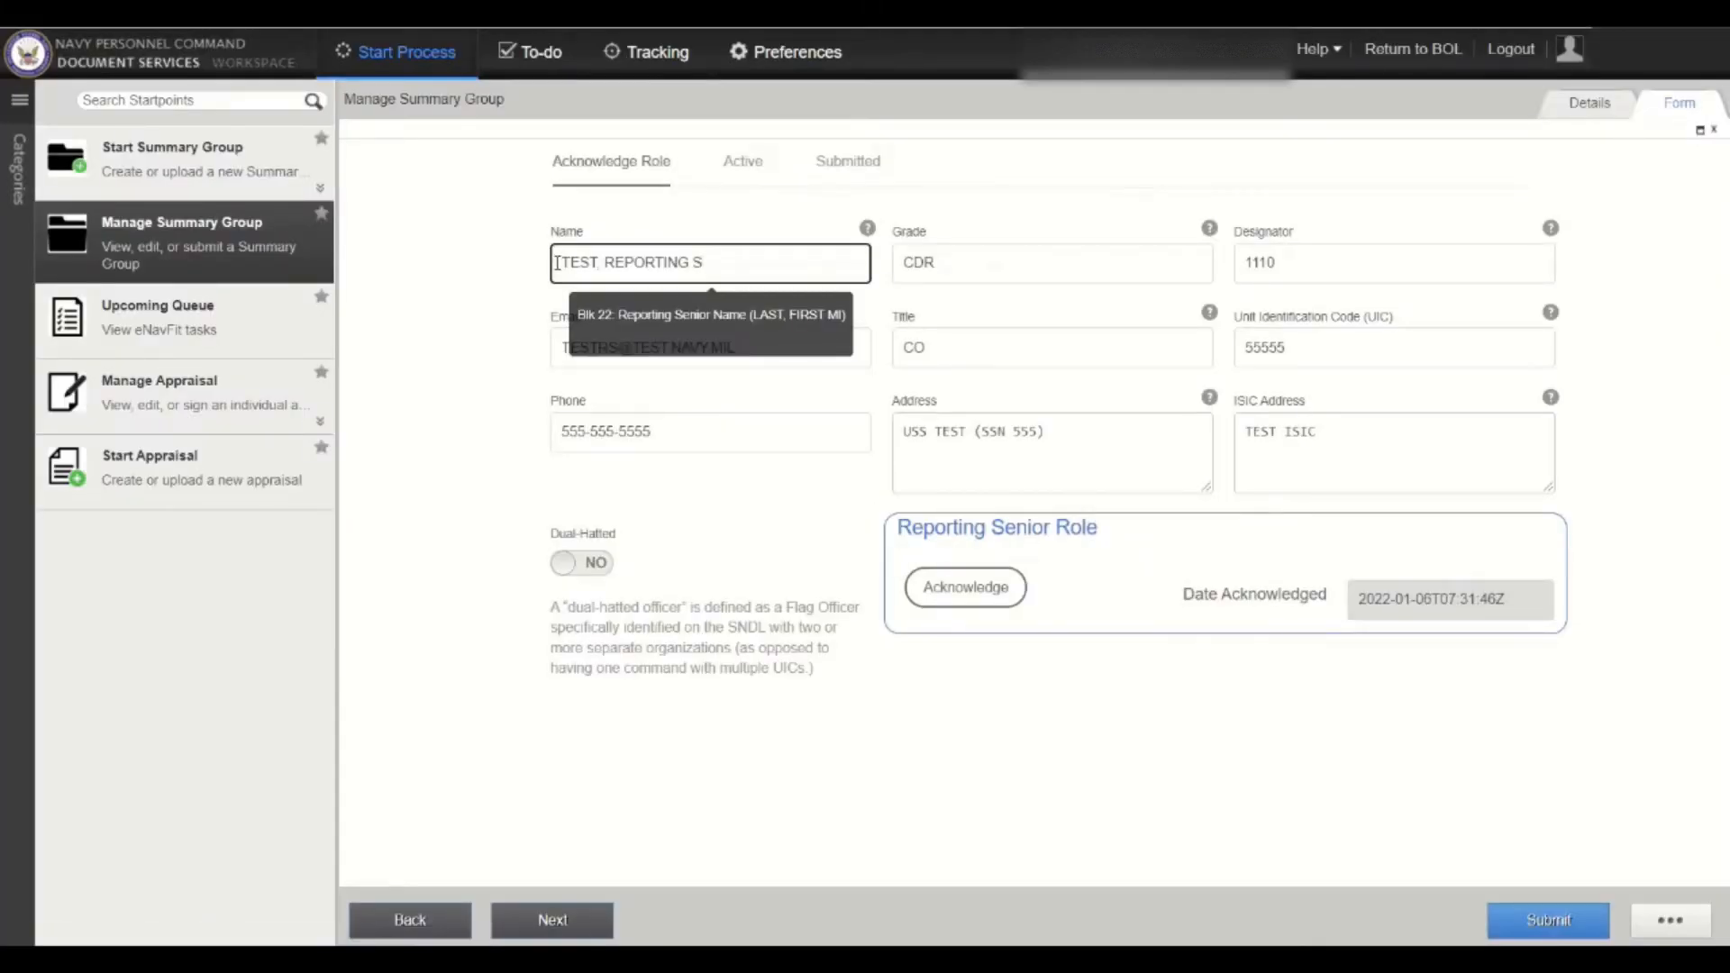
{"action": "left_click", "coordinate": [761, 168]}
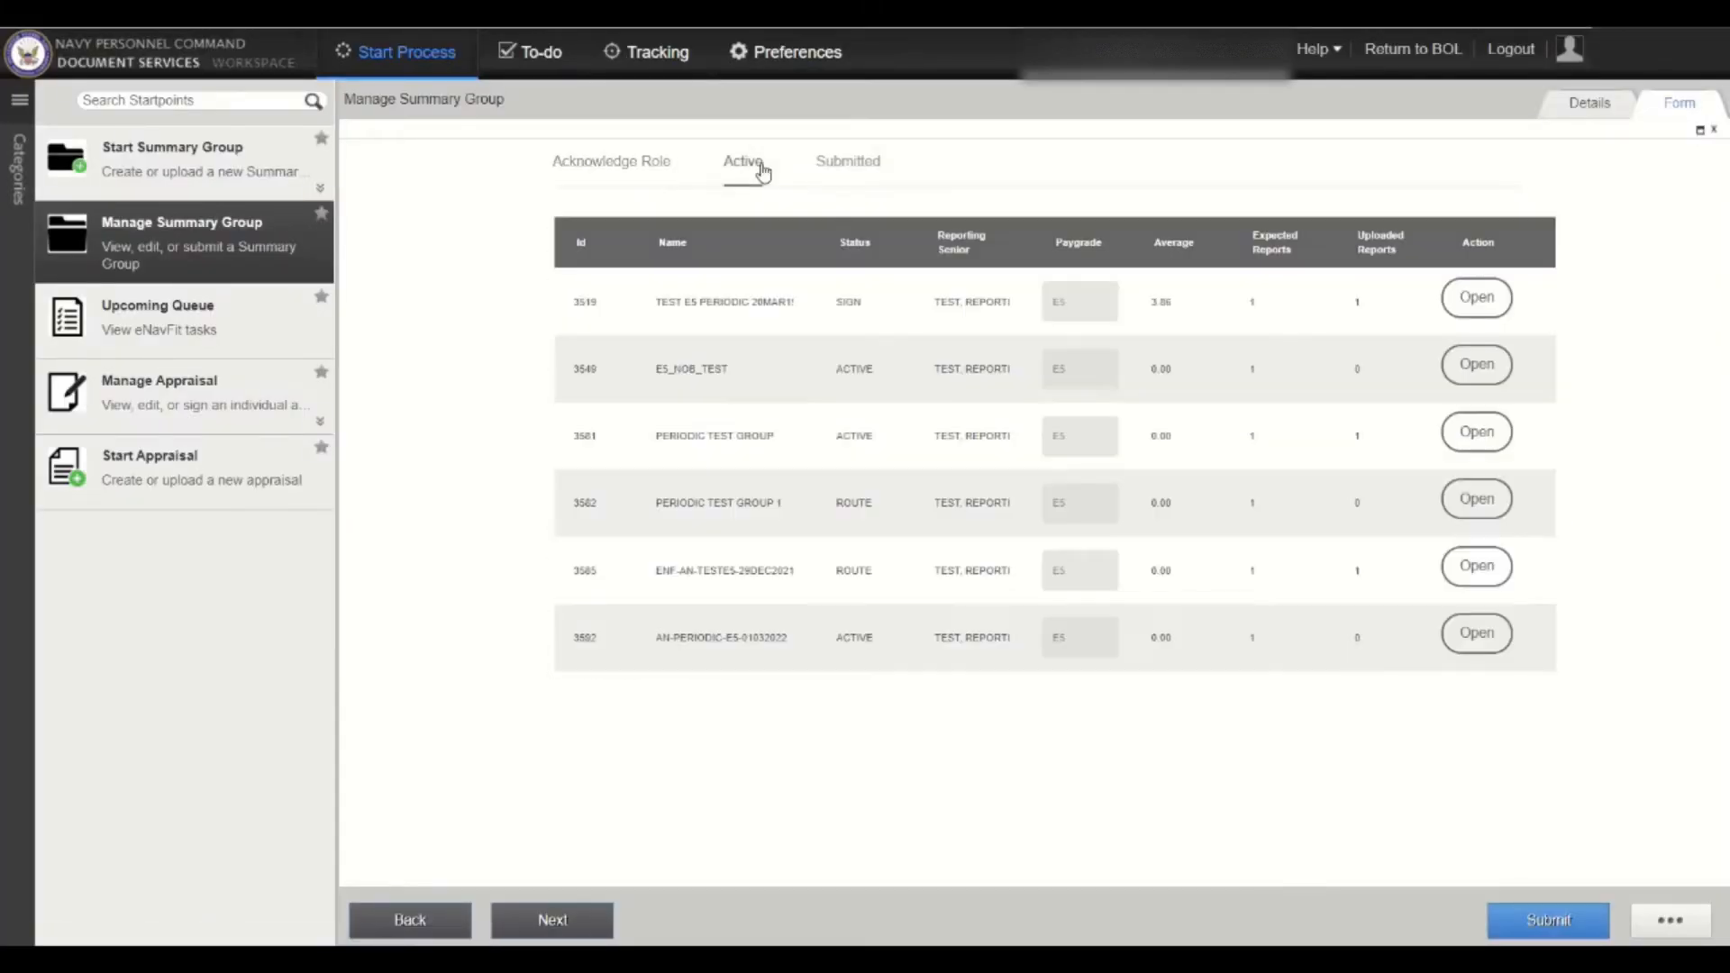
{"action": "left_click", "coordinate": [1484, 637]}
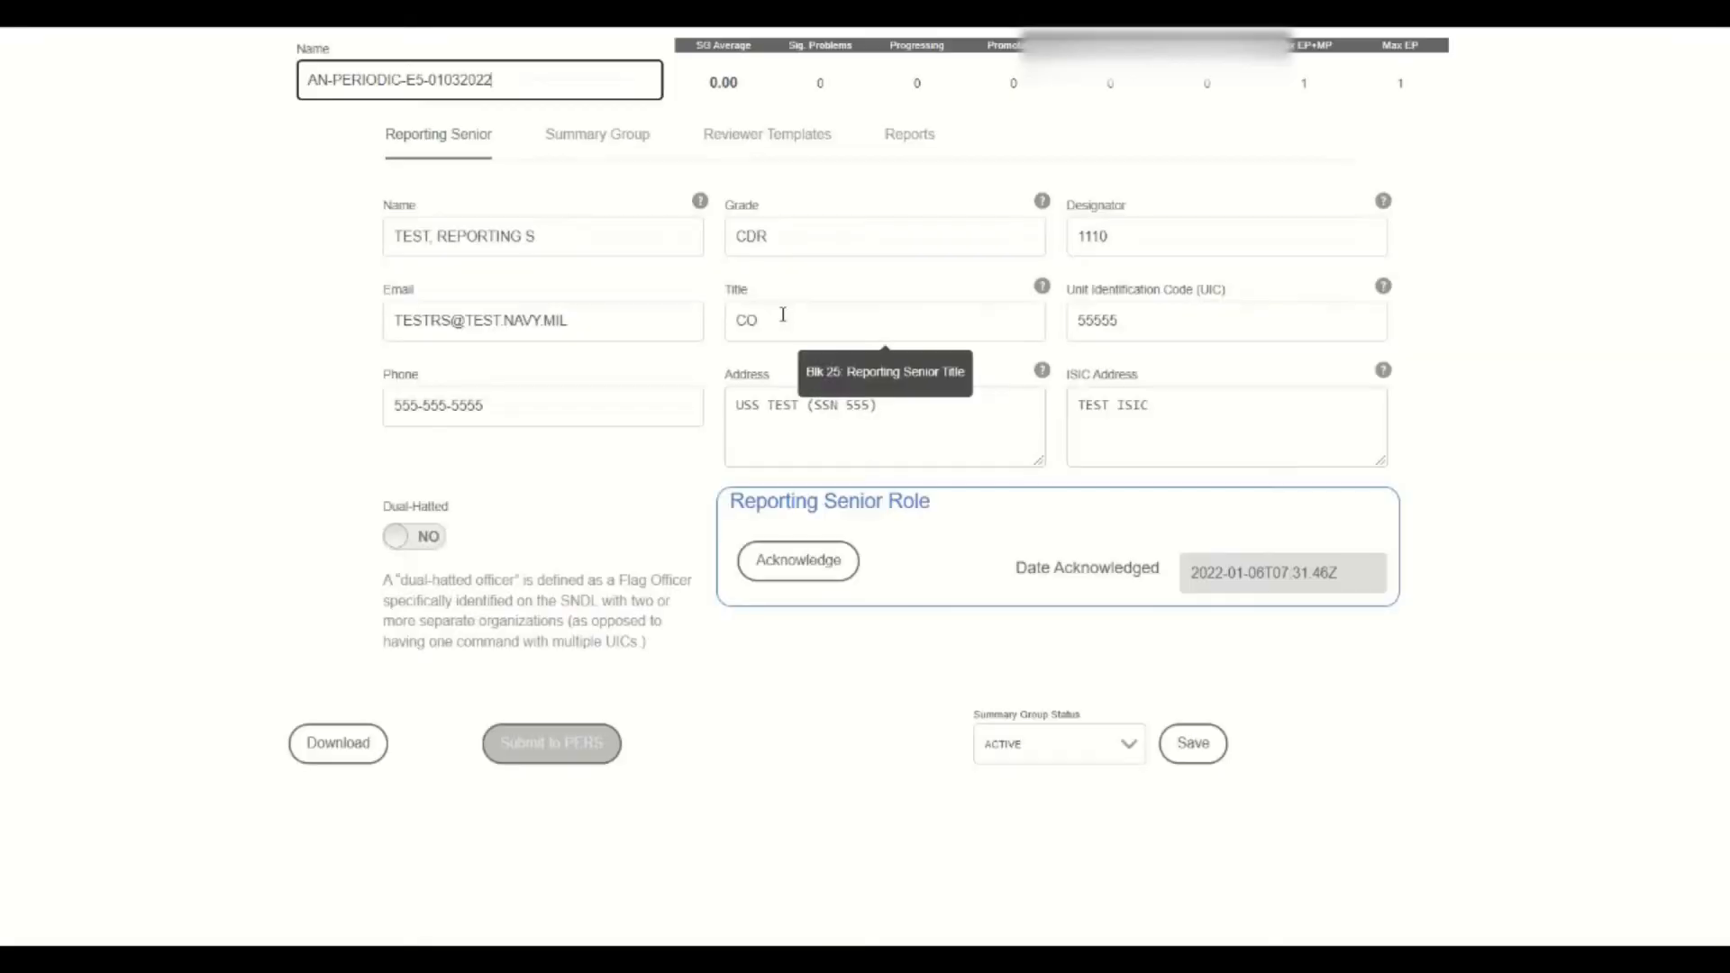
{"action": "left_click", "coordinate": [461, 477]}
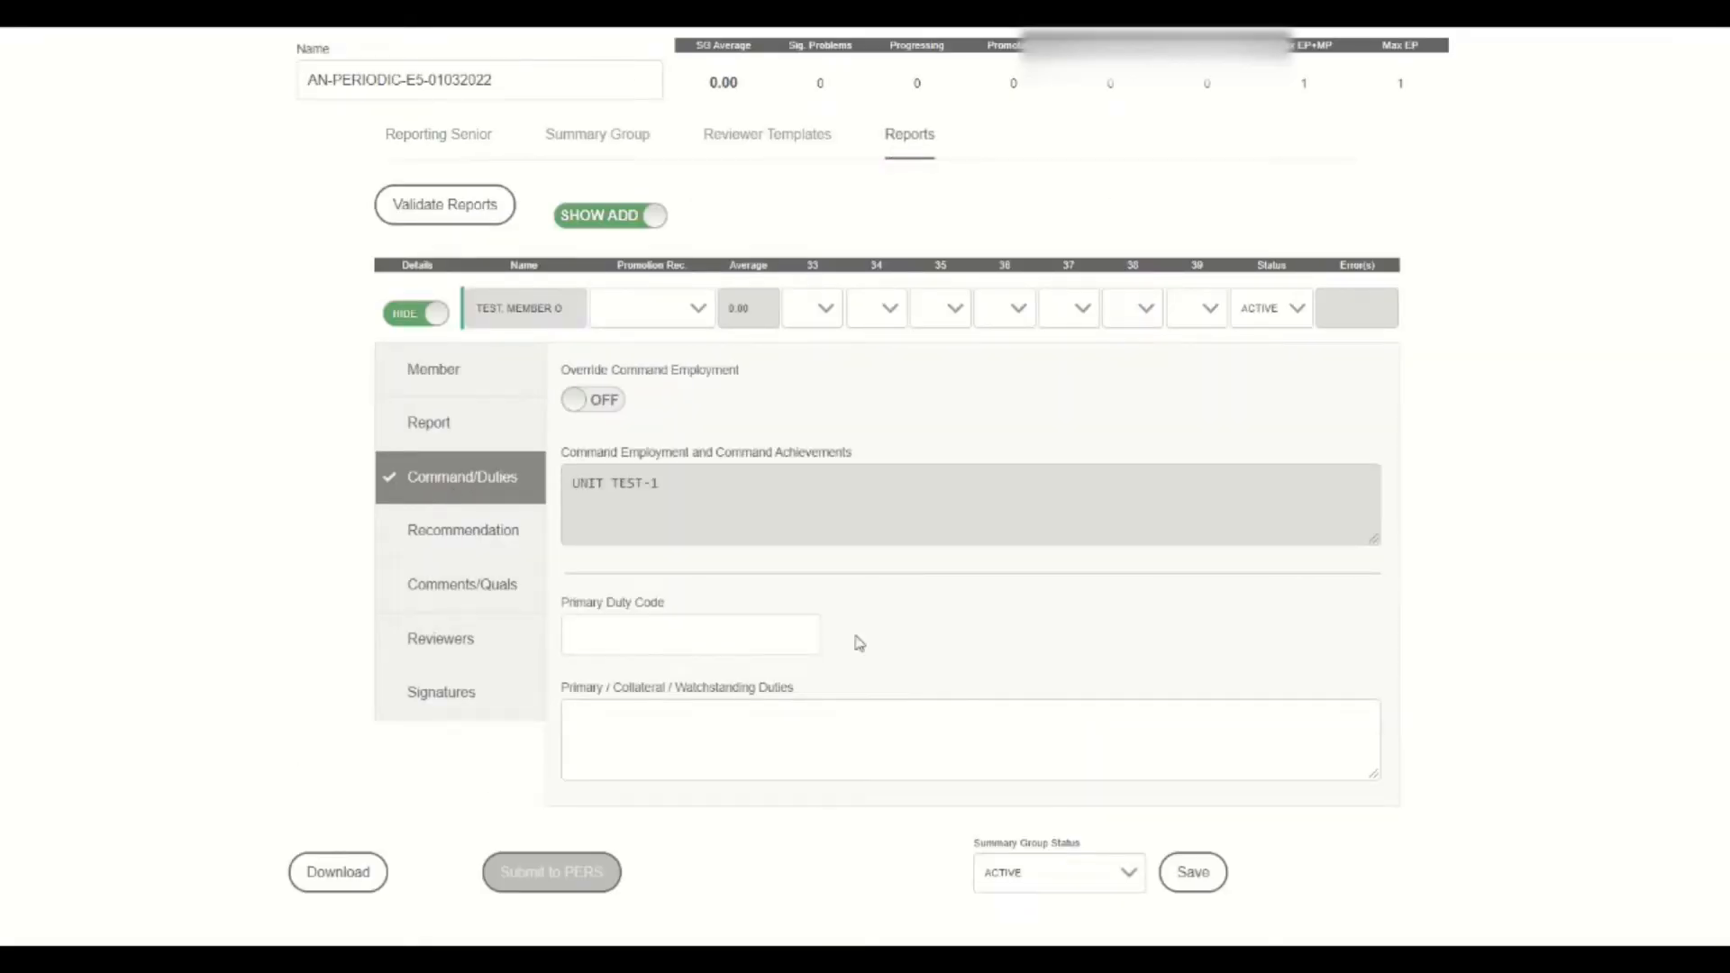
Turn on the command employment override and append ". Special School-2." to the command employment and achievements text.
{"action": "left_click", "coordinate": [593, 400]}
{"action": "left_click", "coordinate": [711, 486]}
{"action": "type", "text": ". Special School"}
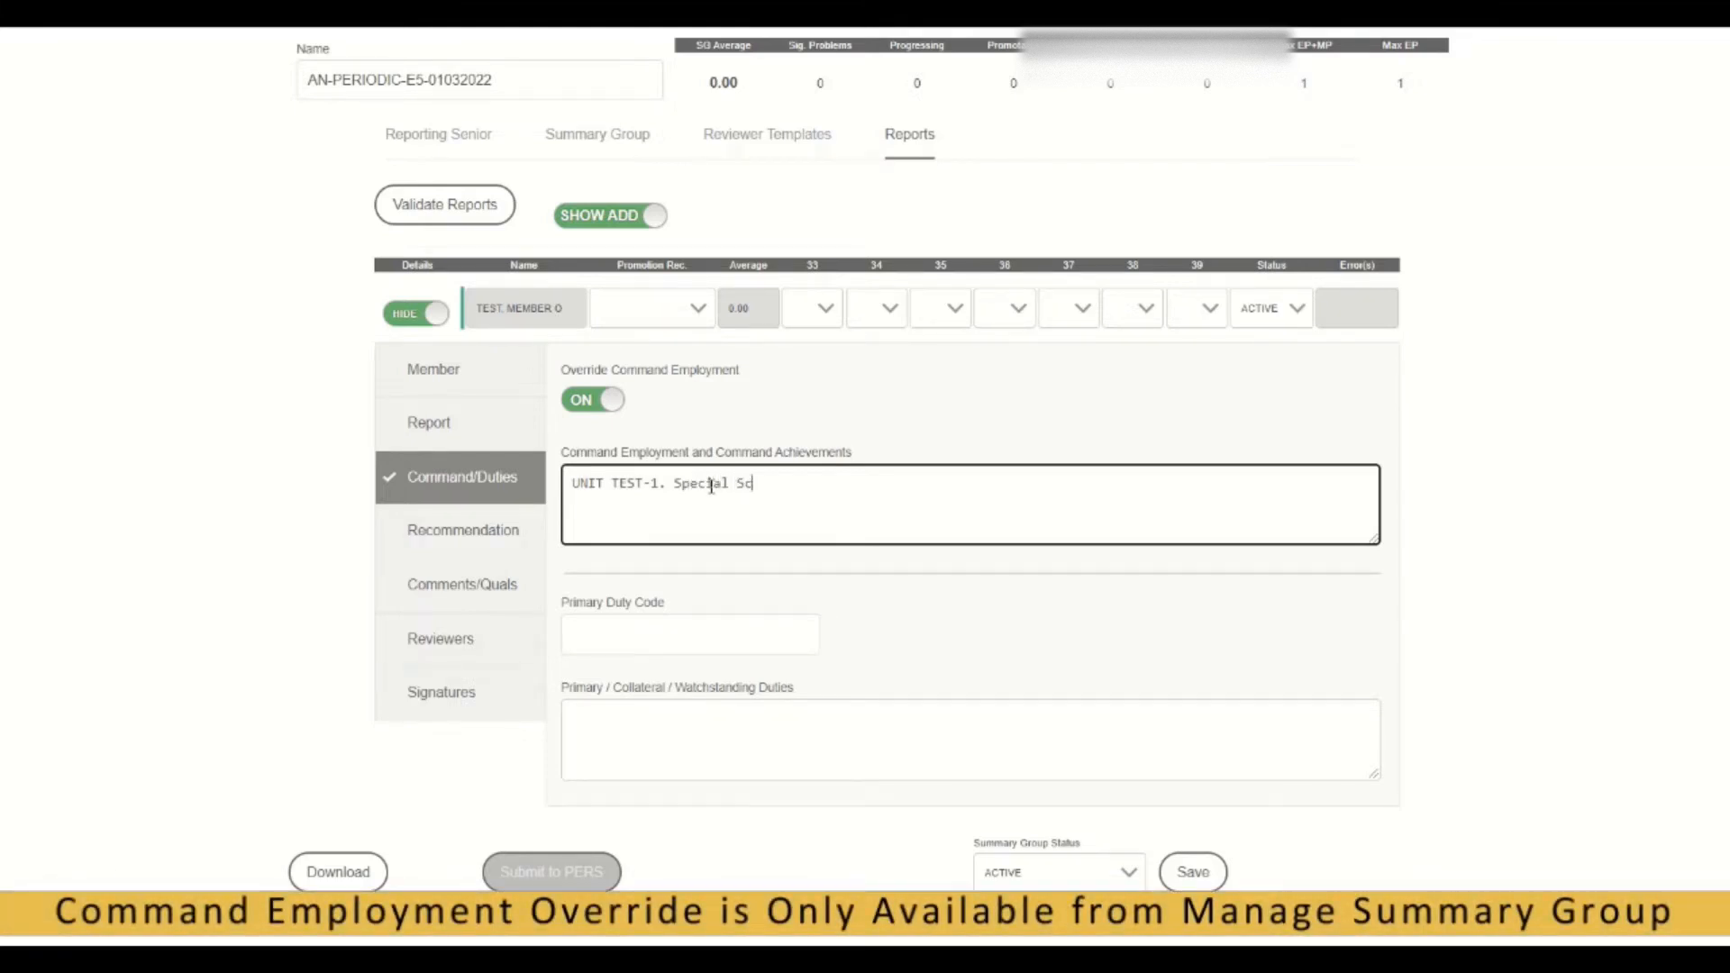
{"action": "type", "text": "-2."}
Set the summary group status to ROUTE and apply that status to all of its members.
{"action": "left_click", "coordinate": [1100, 811]}
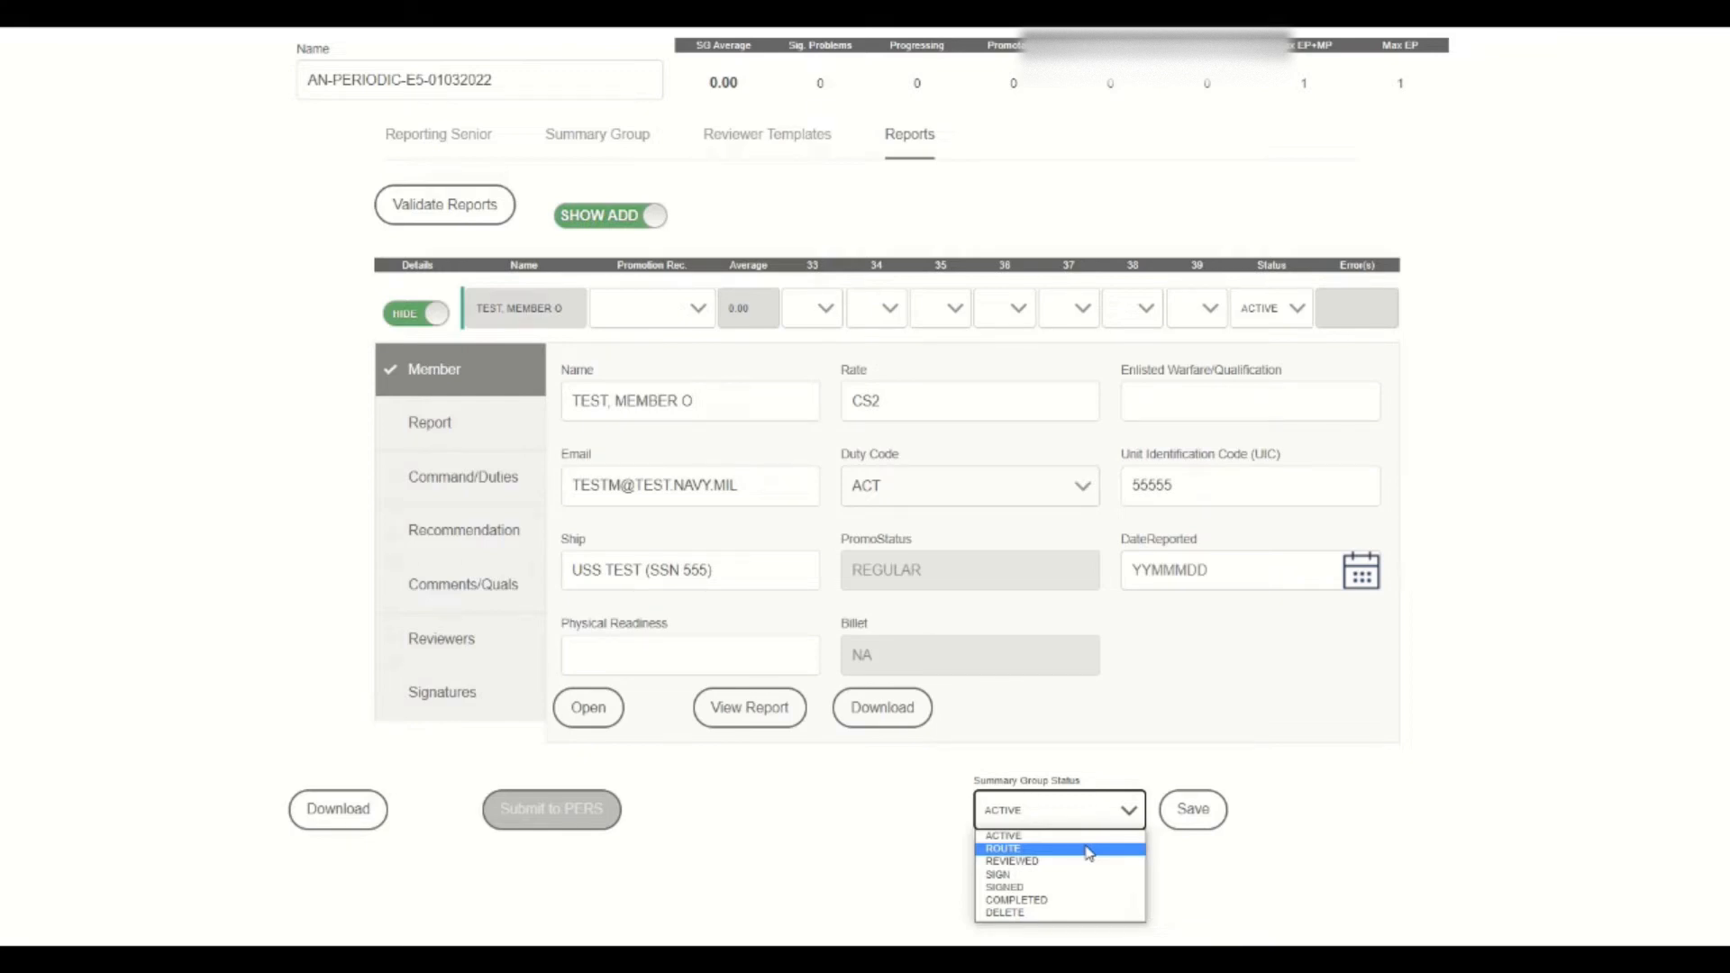
{"action": "left_click", "coordinate": [1089, 852]}
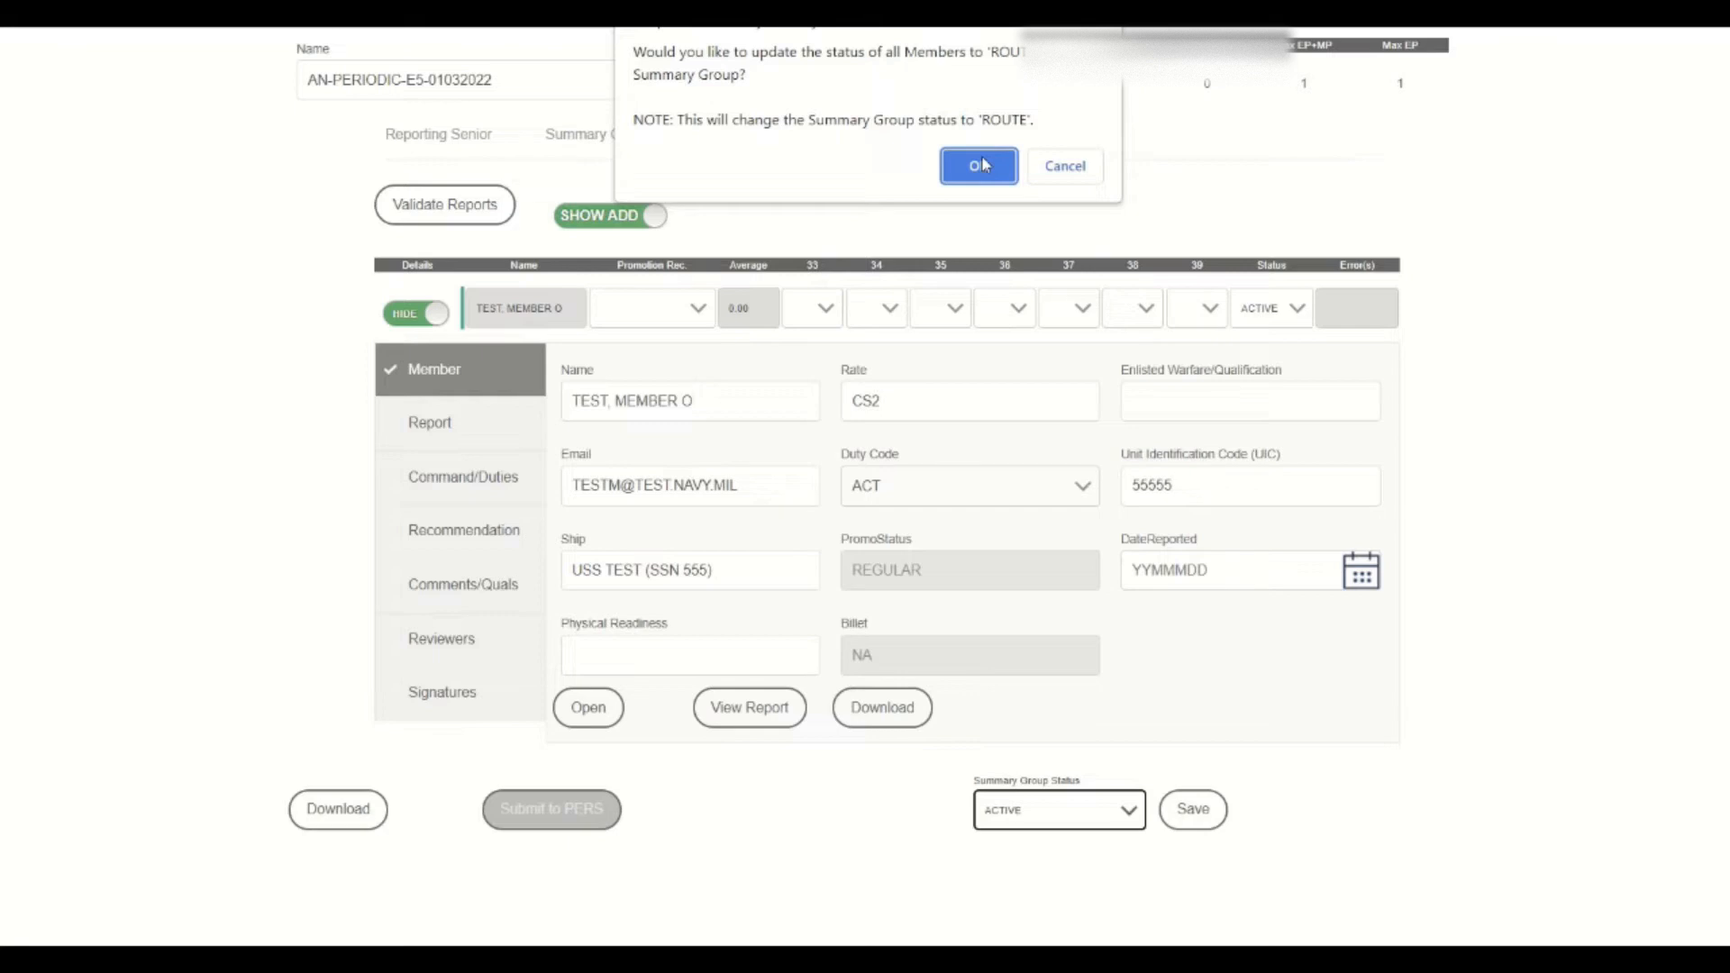
{"action": "left_click", "coordinate": [982, 163]}
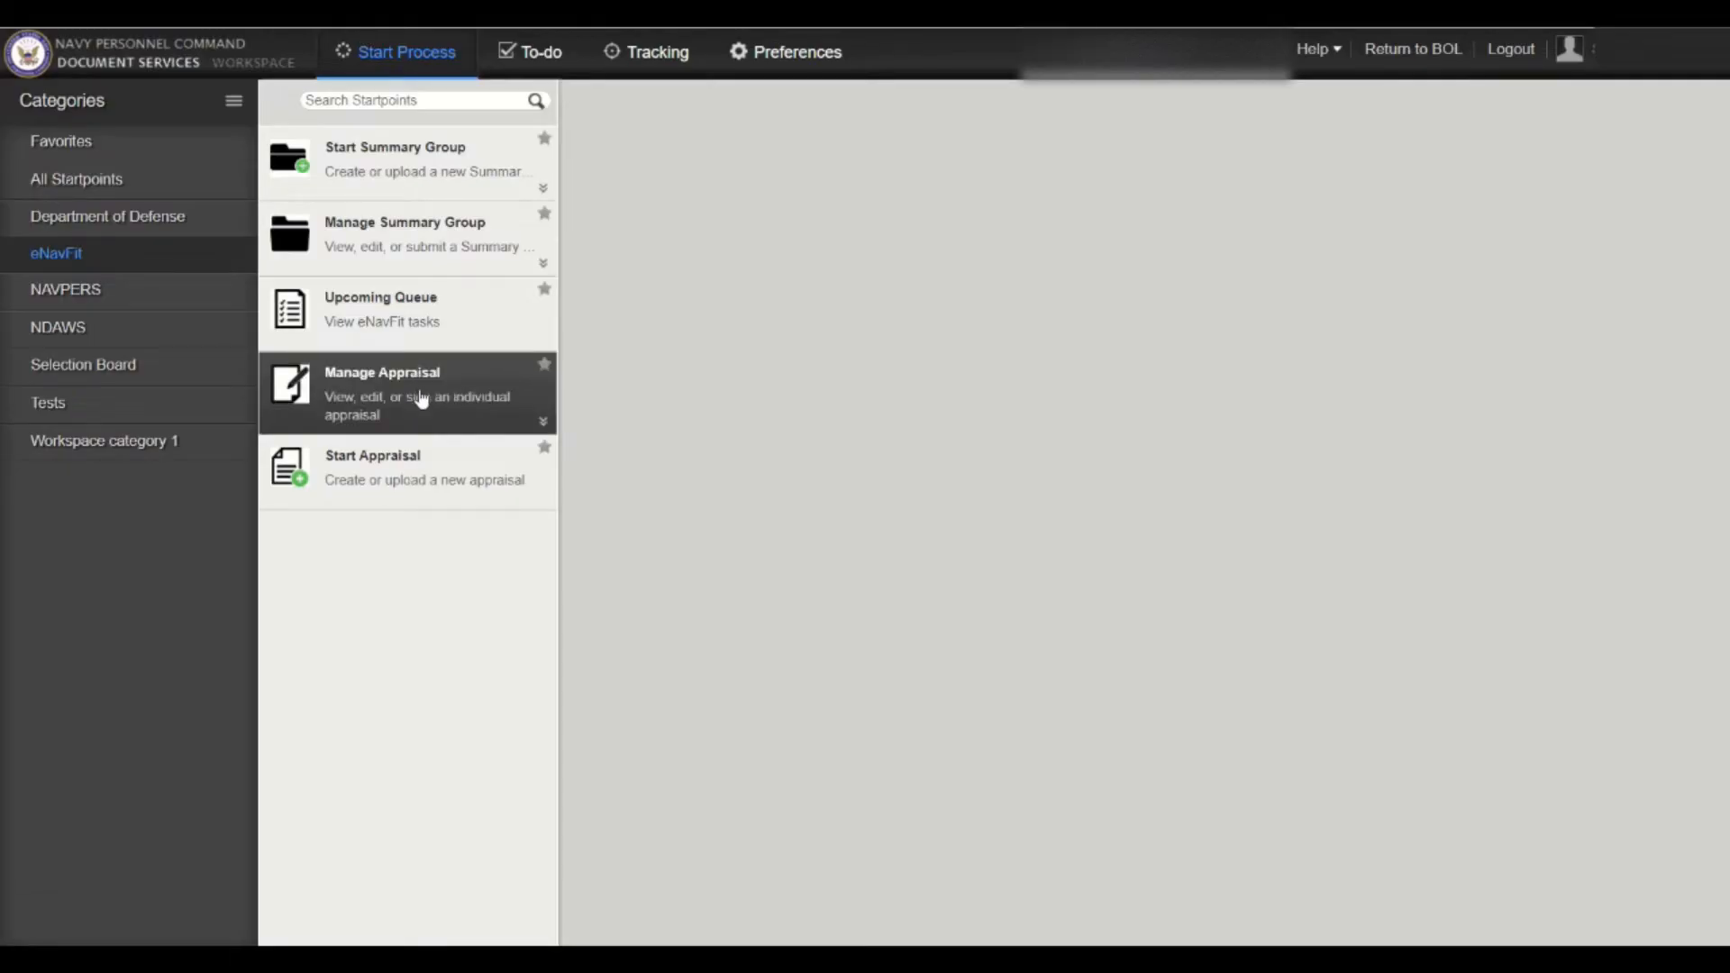
As reviewer, open the routed E5 appraisal from the list of appraisals you have access to in Manage Appraisal.
{"action": "left_click", "coordinate": [421, 399]}
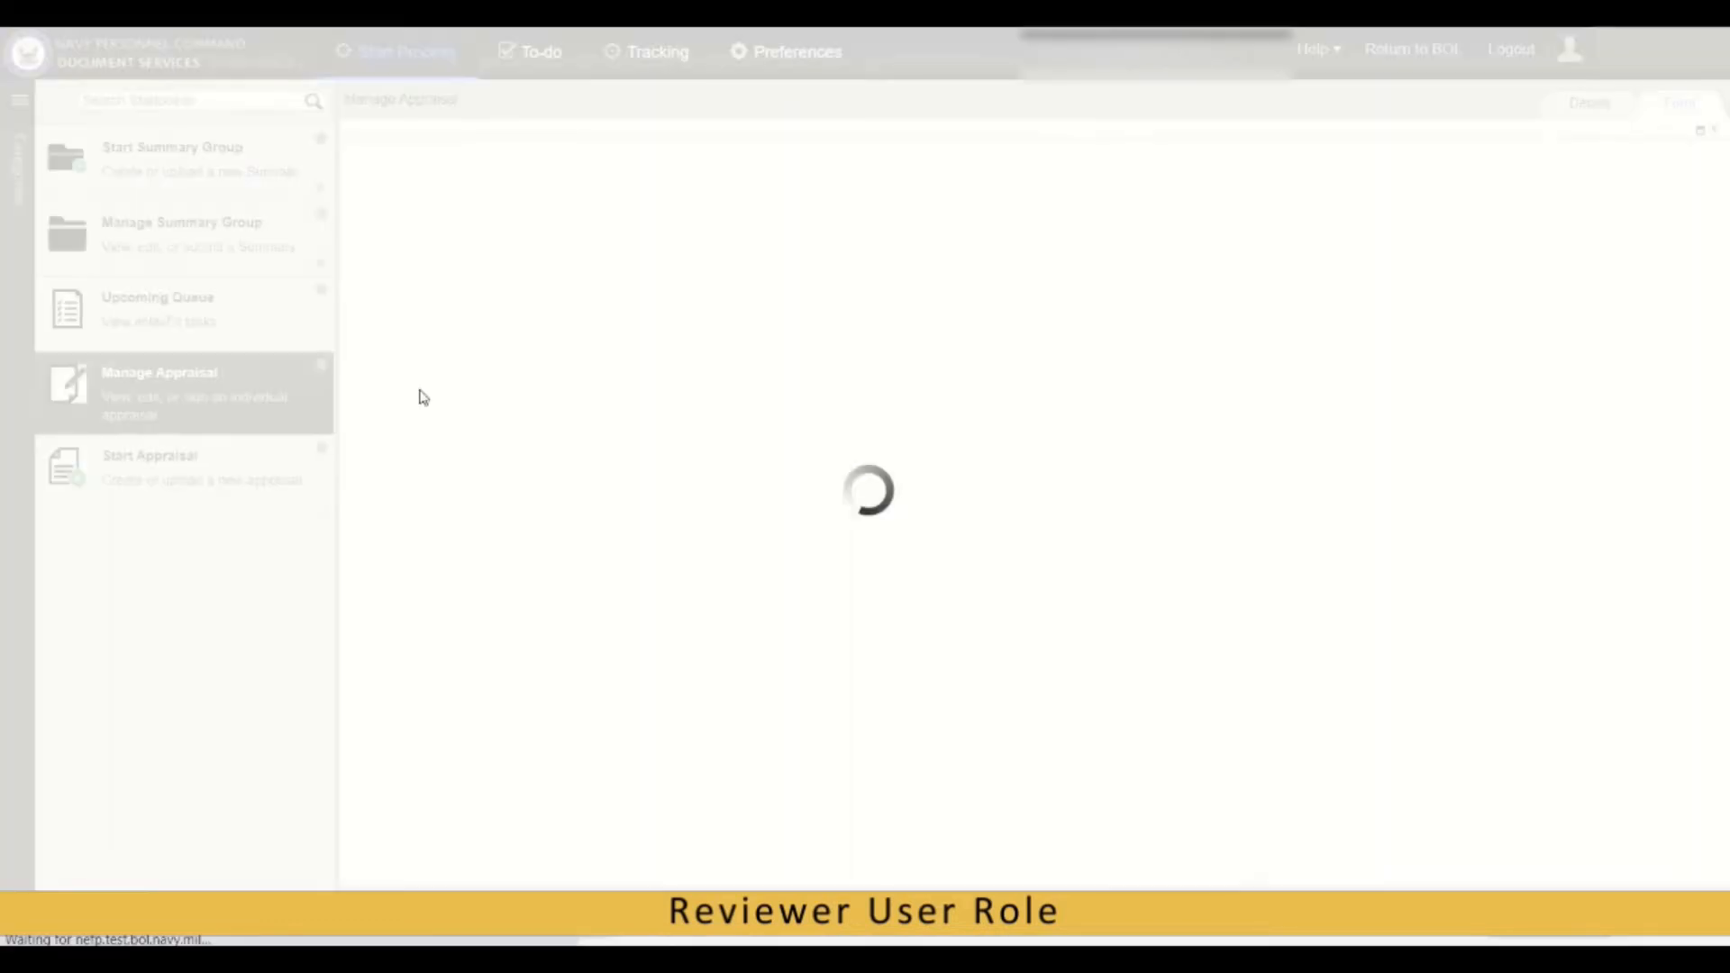
{"action": "left_click", "coordinate": [772, 316]}
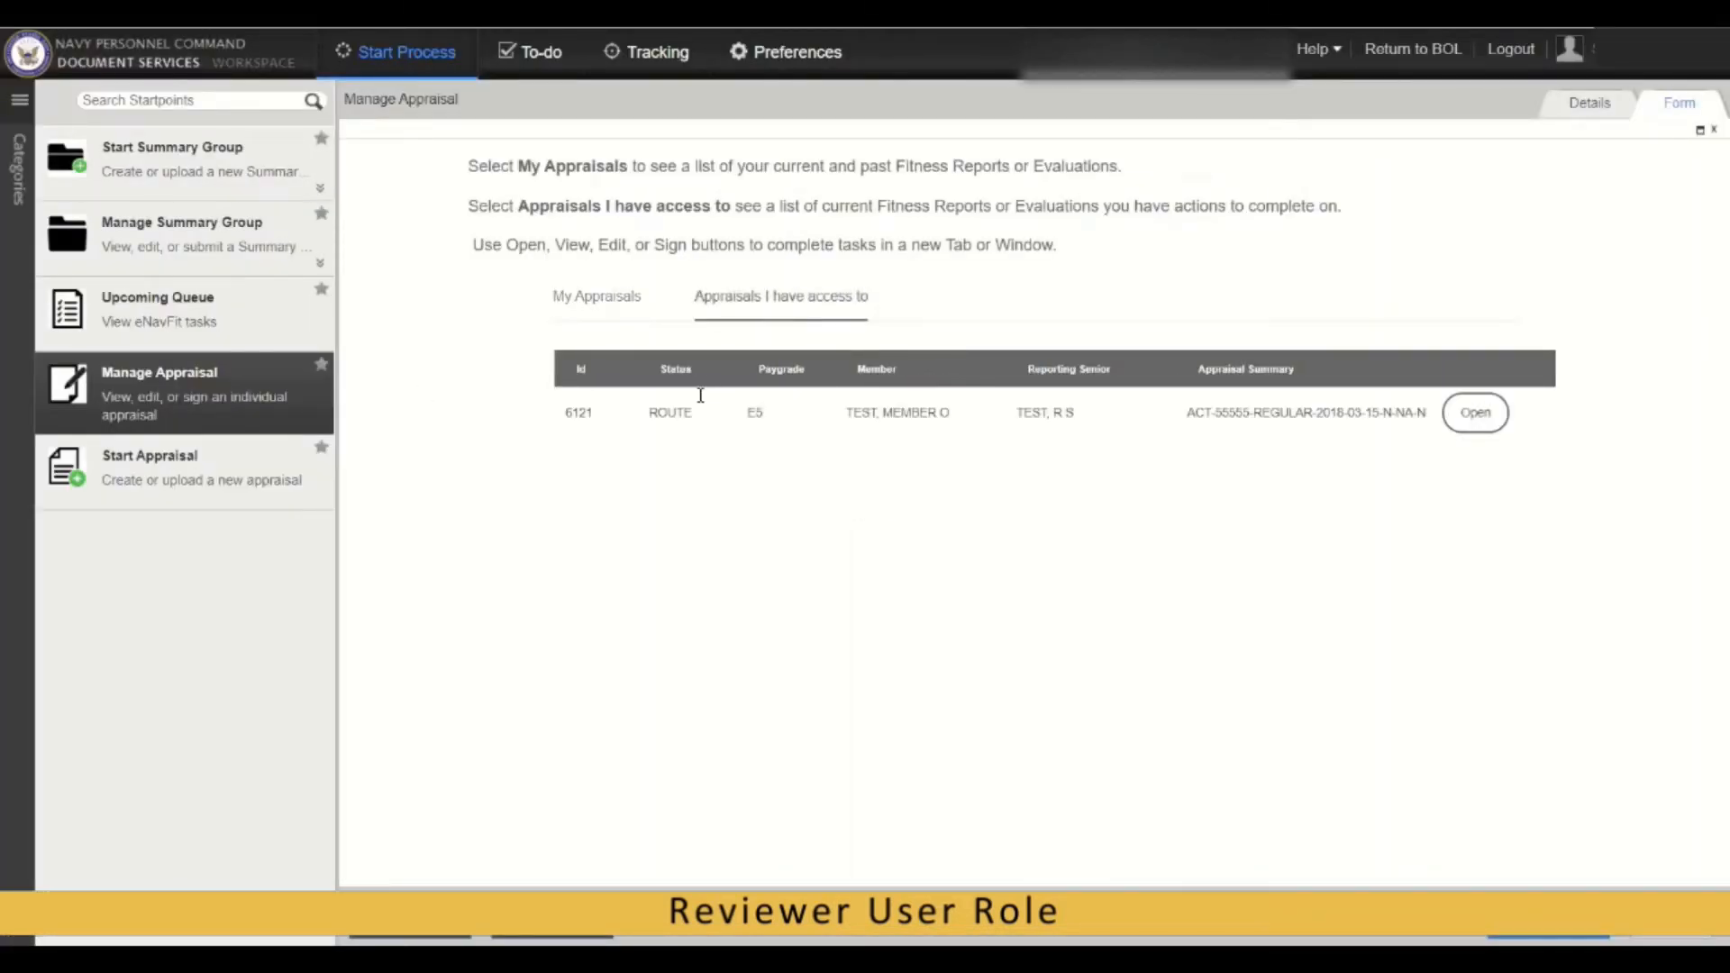
{"action": "left_click", "coordinate": [1476, 414]}
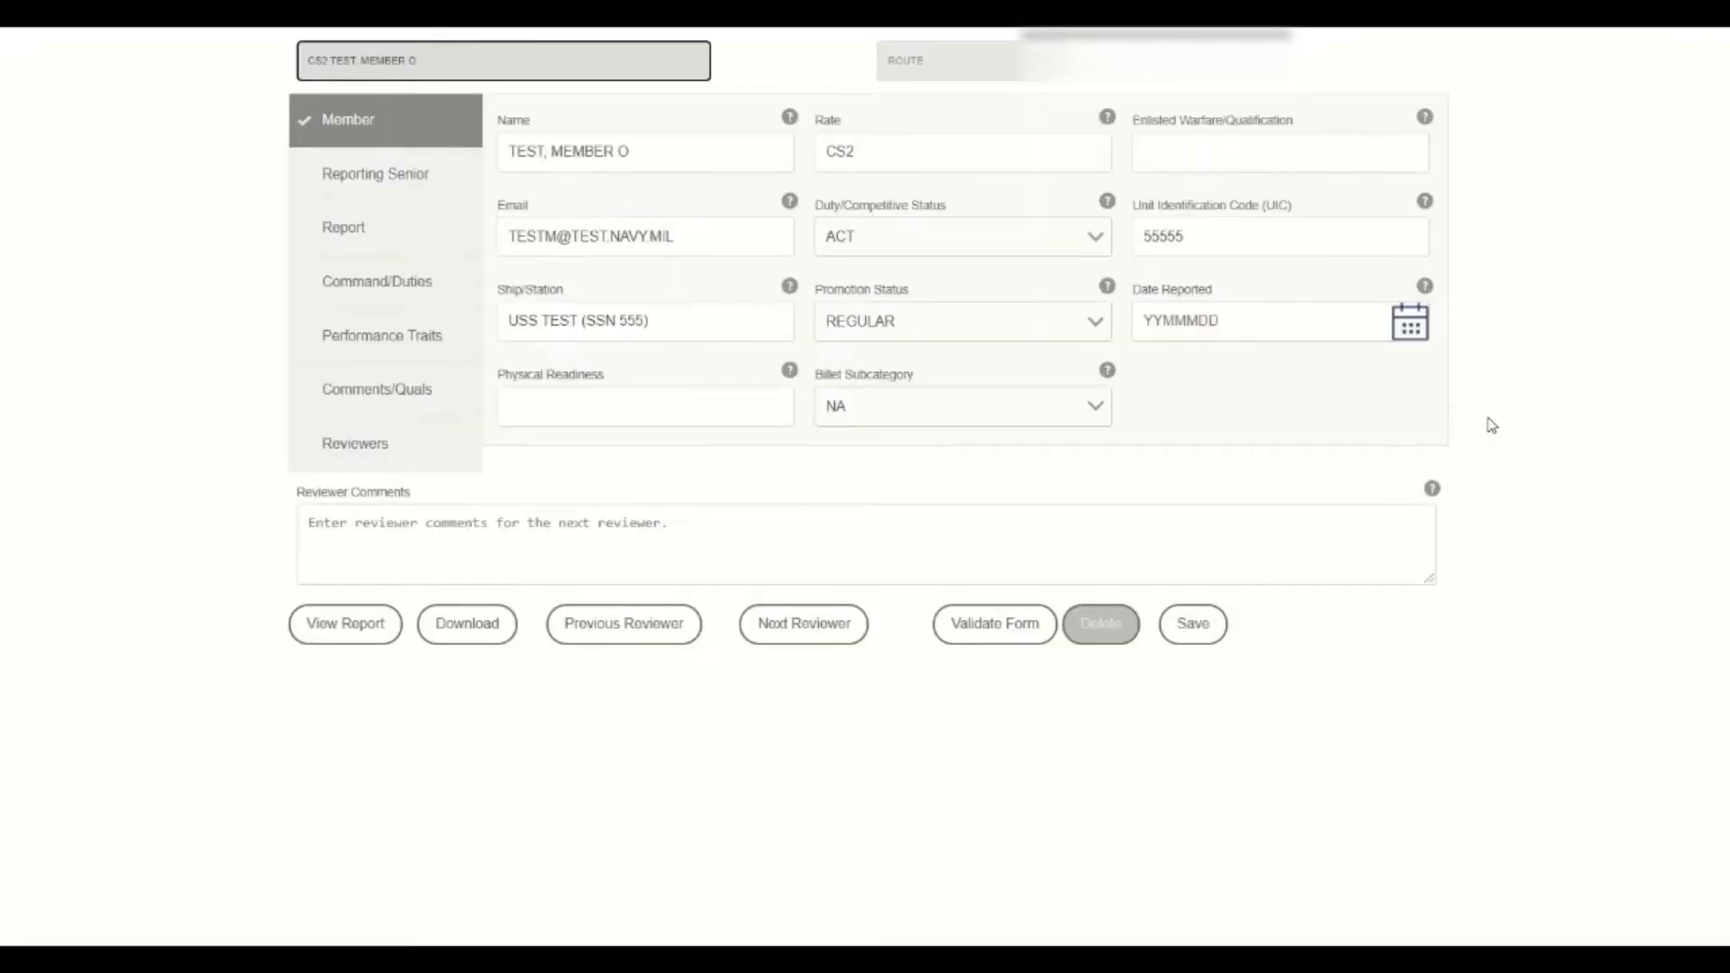
Complete the member details with warfare qualification SS, physical readiness PPP and date reported 17MAR16.
{"action": "left_click", "coordinate": [1277, 145]}
{"action": "type", "text": "SS"}
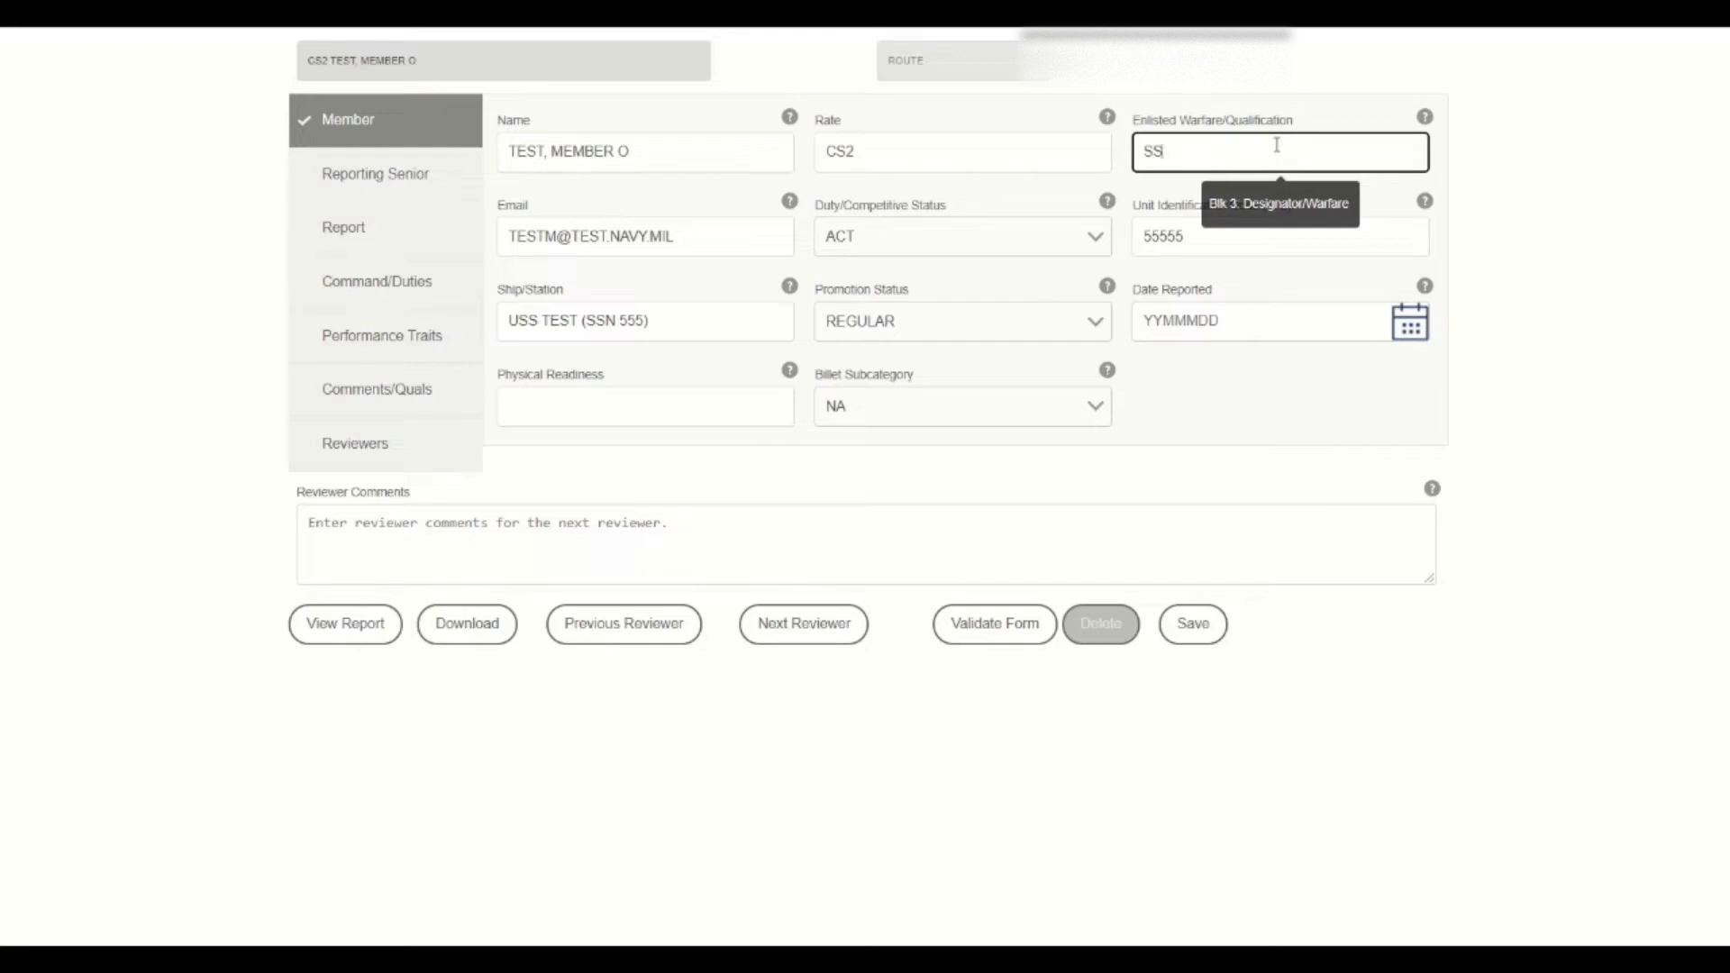
{"action": "left_click", "coordinate": [651, 409]}
{"action": "type", "text": "PPP"}
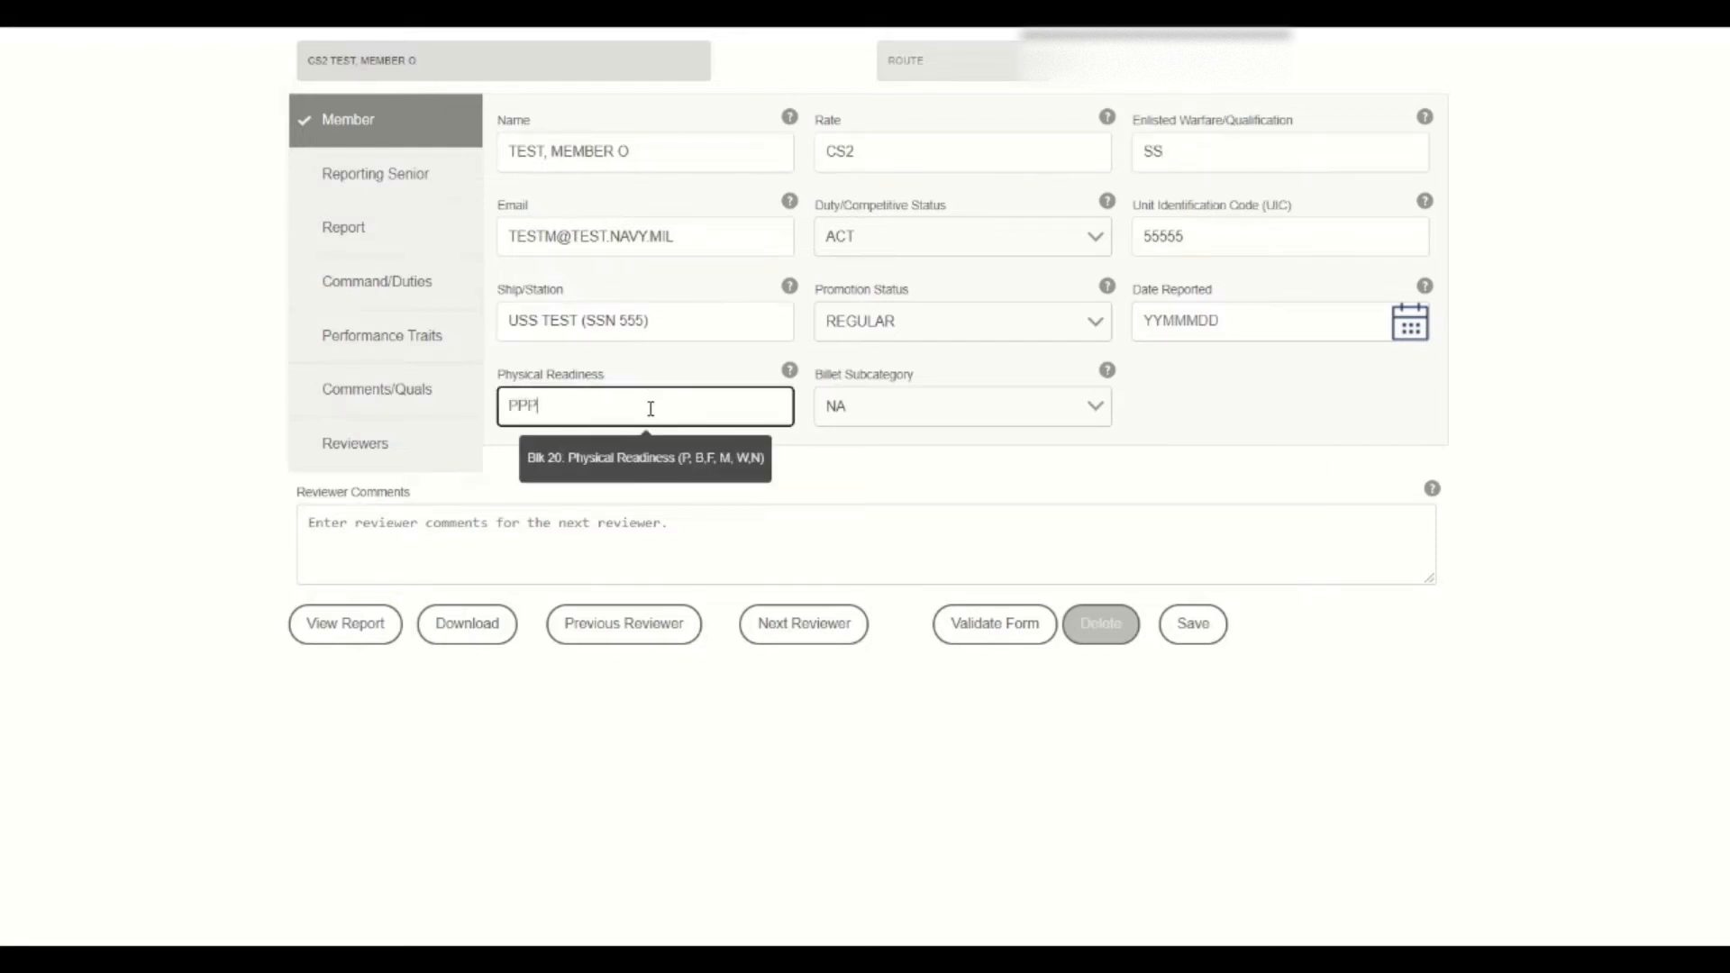
{"action": "left_click", "coordinate": [1194, 318]}
{"action": "type", "text": "17MAR16"}
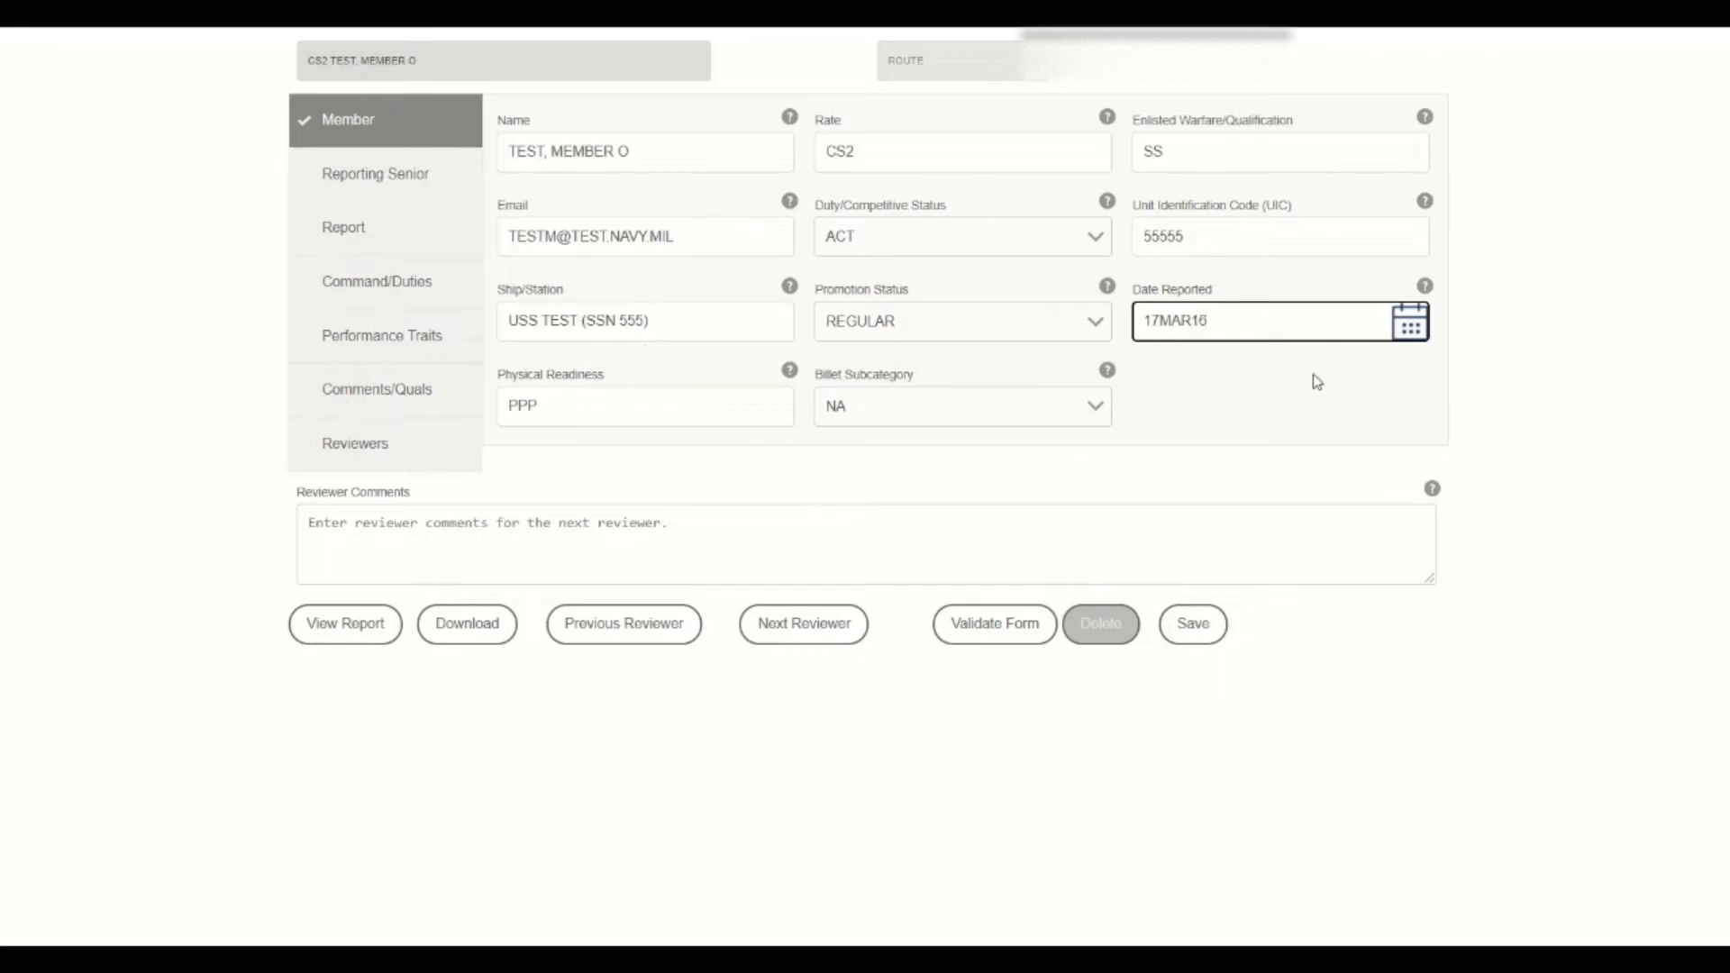
Check the Reporting Senior details and set the start date of the report period to 17MAR16.
{"action": "left_click", "coordinate": [405, 194]}
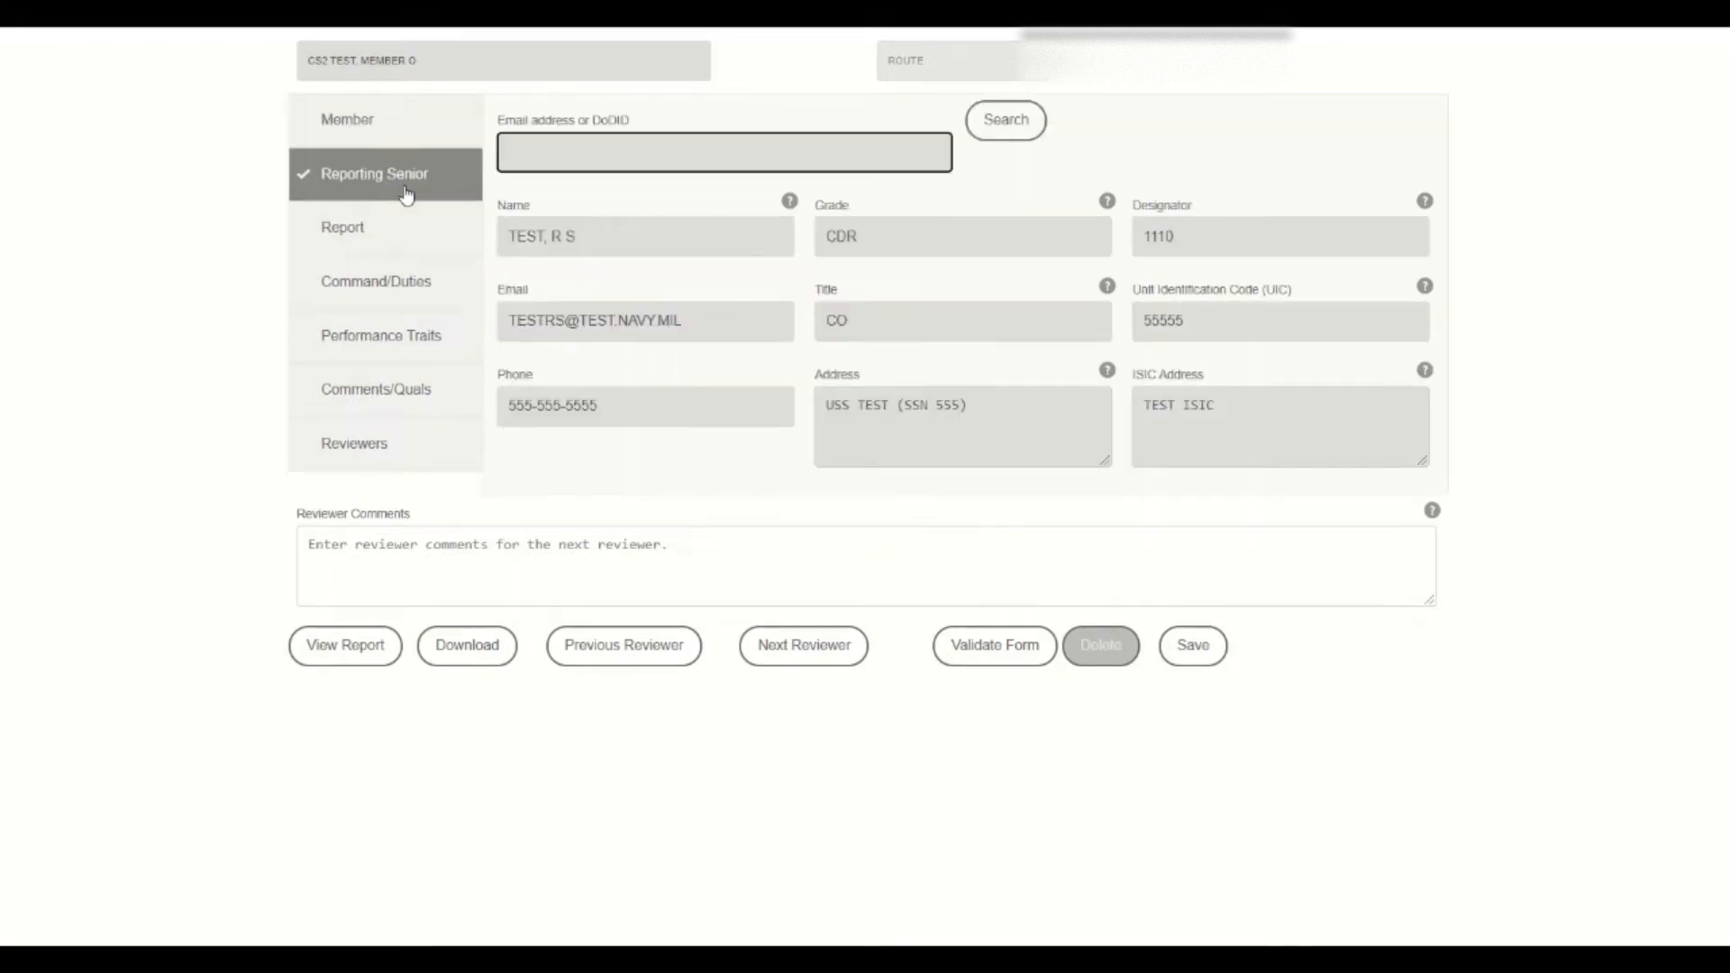
{"action": "left_click", "coordinate": [386, 245]}
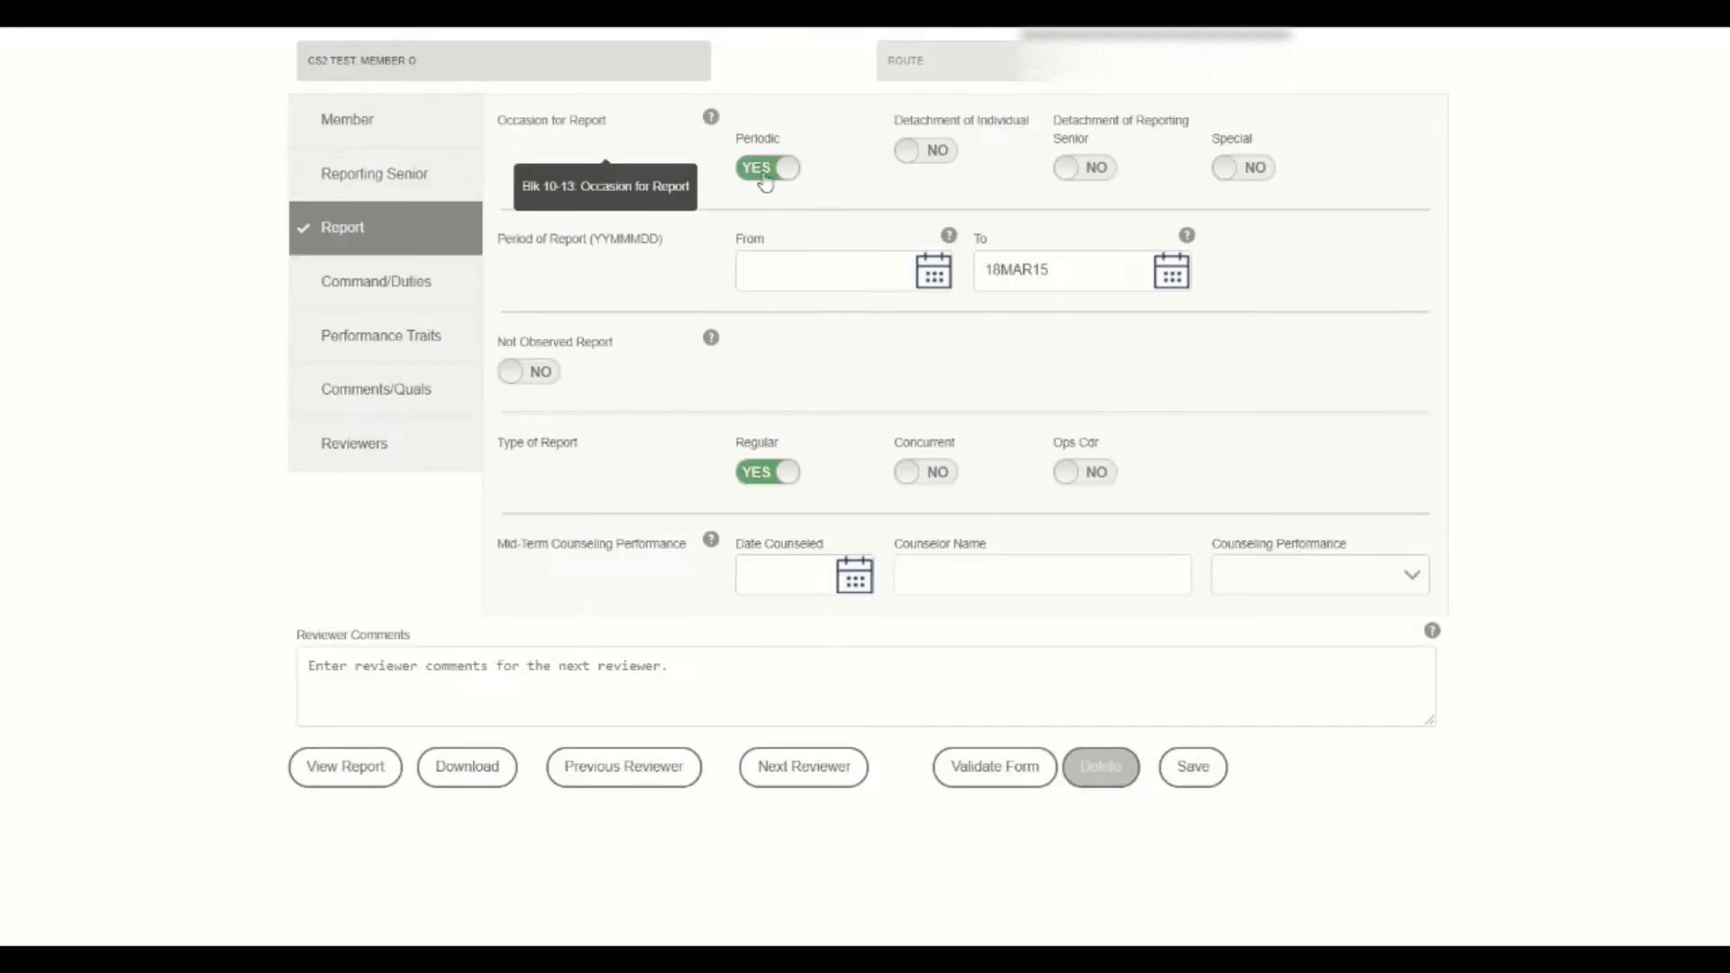
{"action": "left_click", "coordinate": [893, 273]}
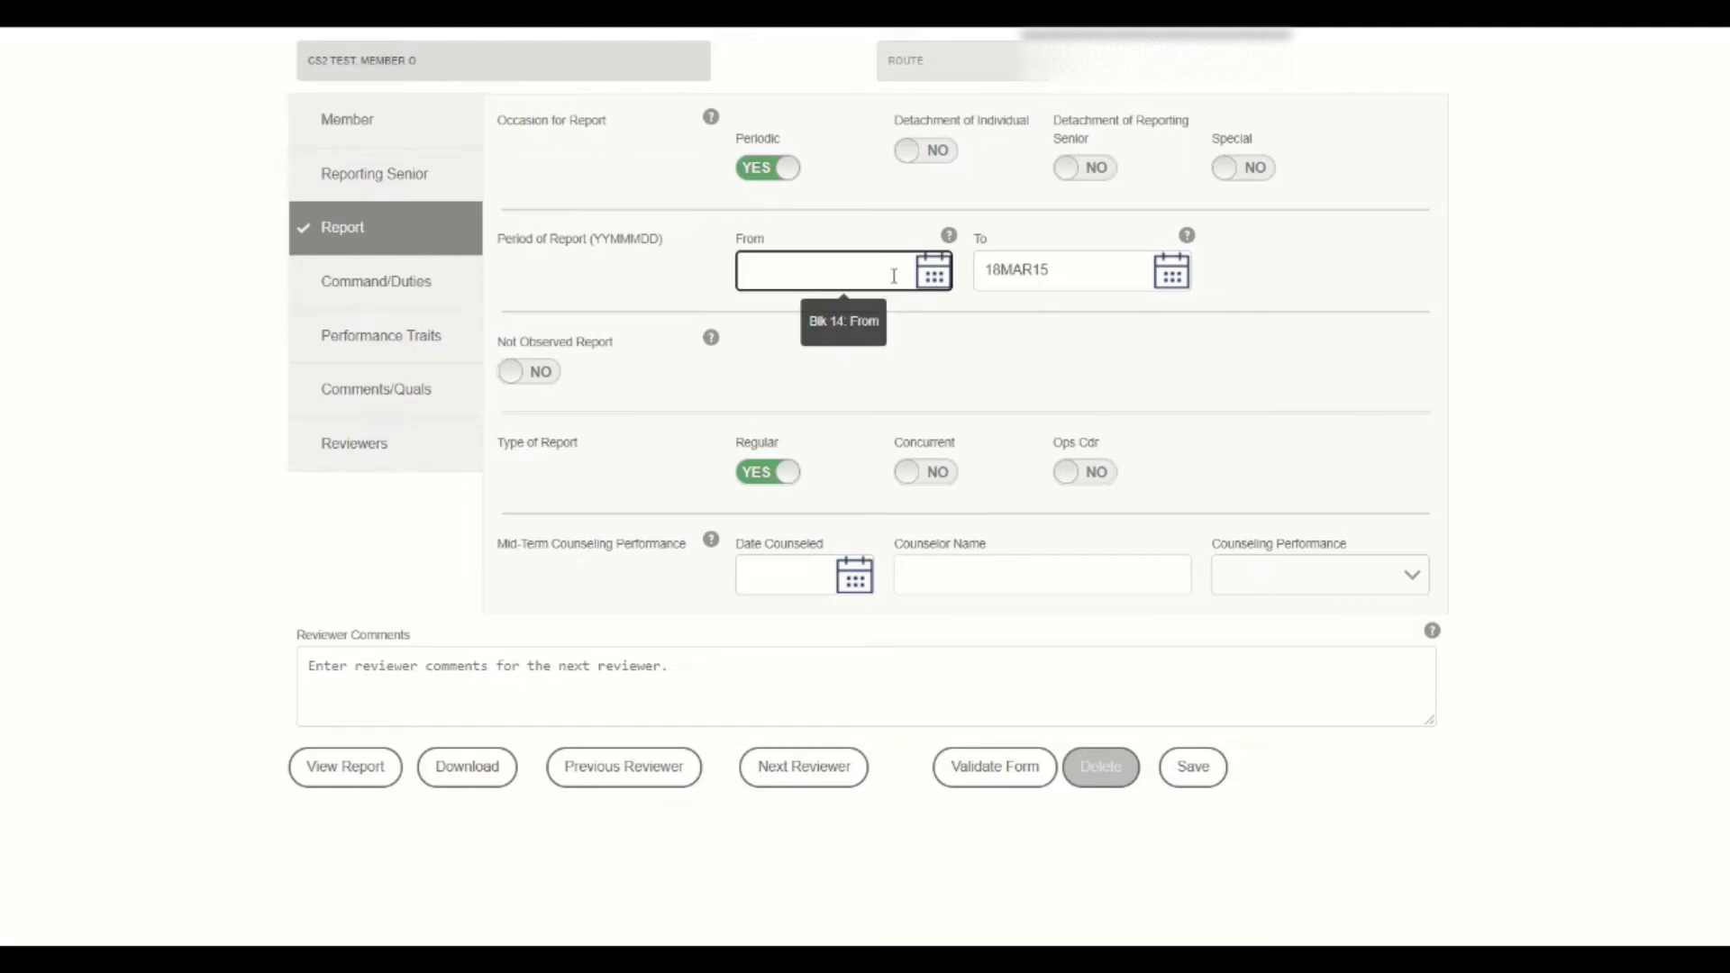
{"action": "type", "text": "17MAR16"}
{"action": "left_click", "coordinate": [778, 517]}
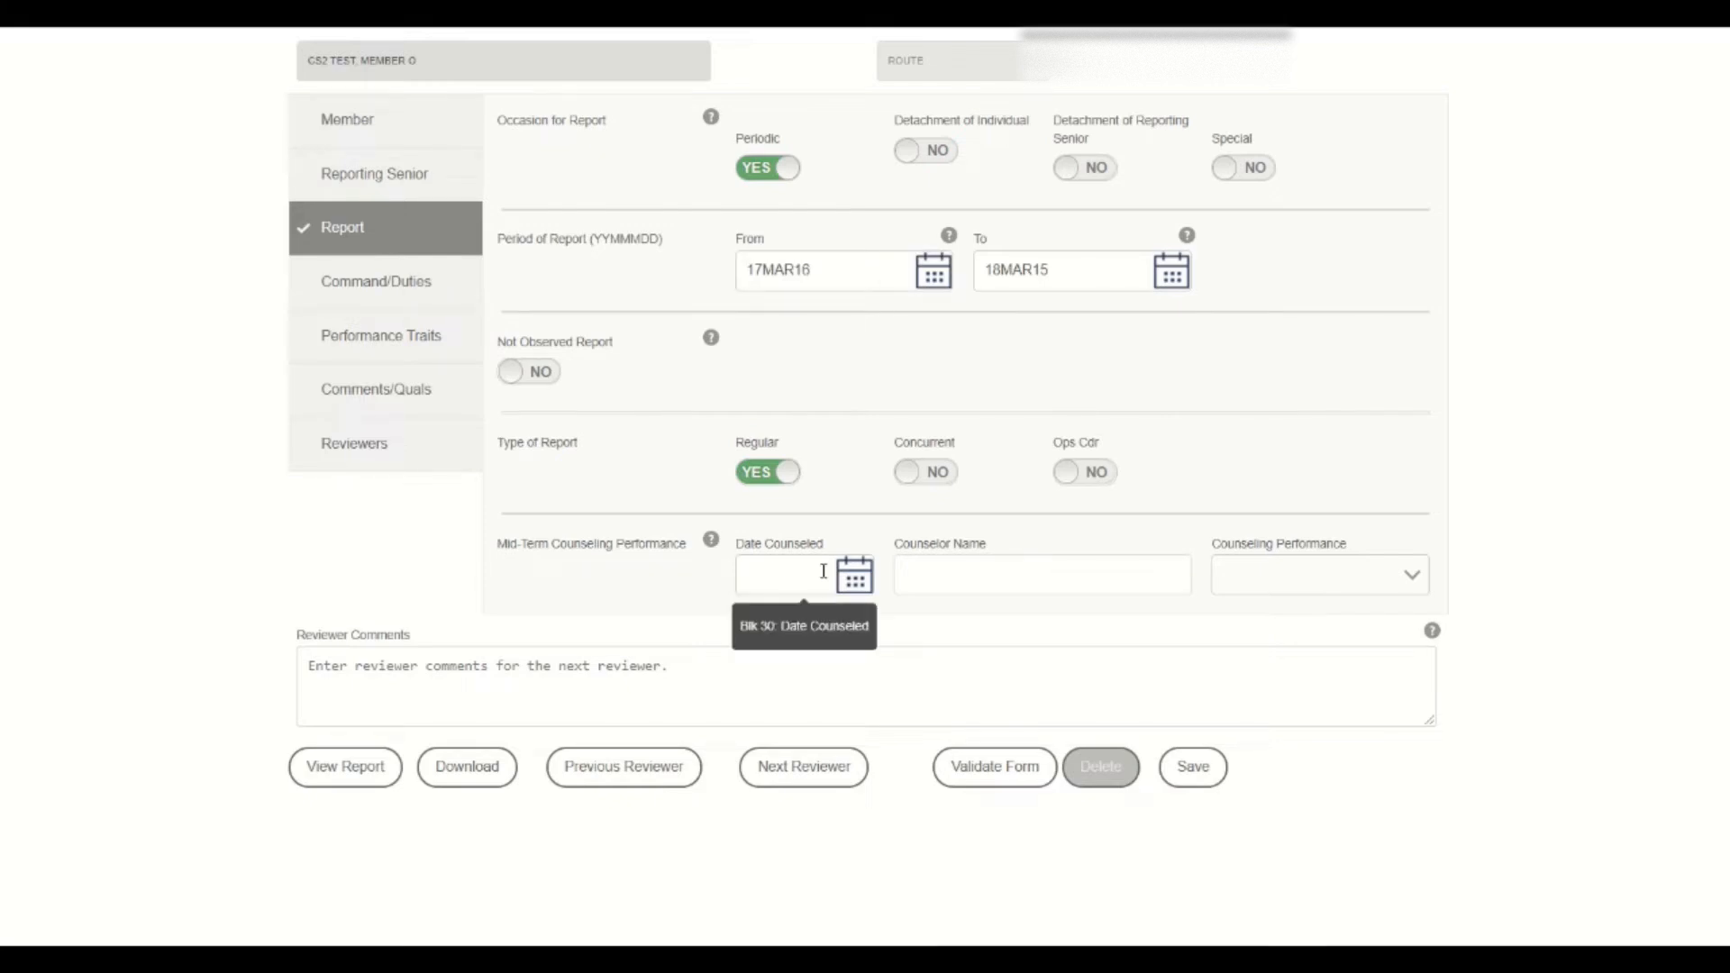
Fill in the mid-term counseling with date 18DEC11 and the counselor's name, and show the Counseling Performance options.
{"action": "left_click", "coordinate": [802, 580]}
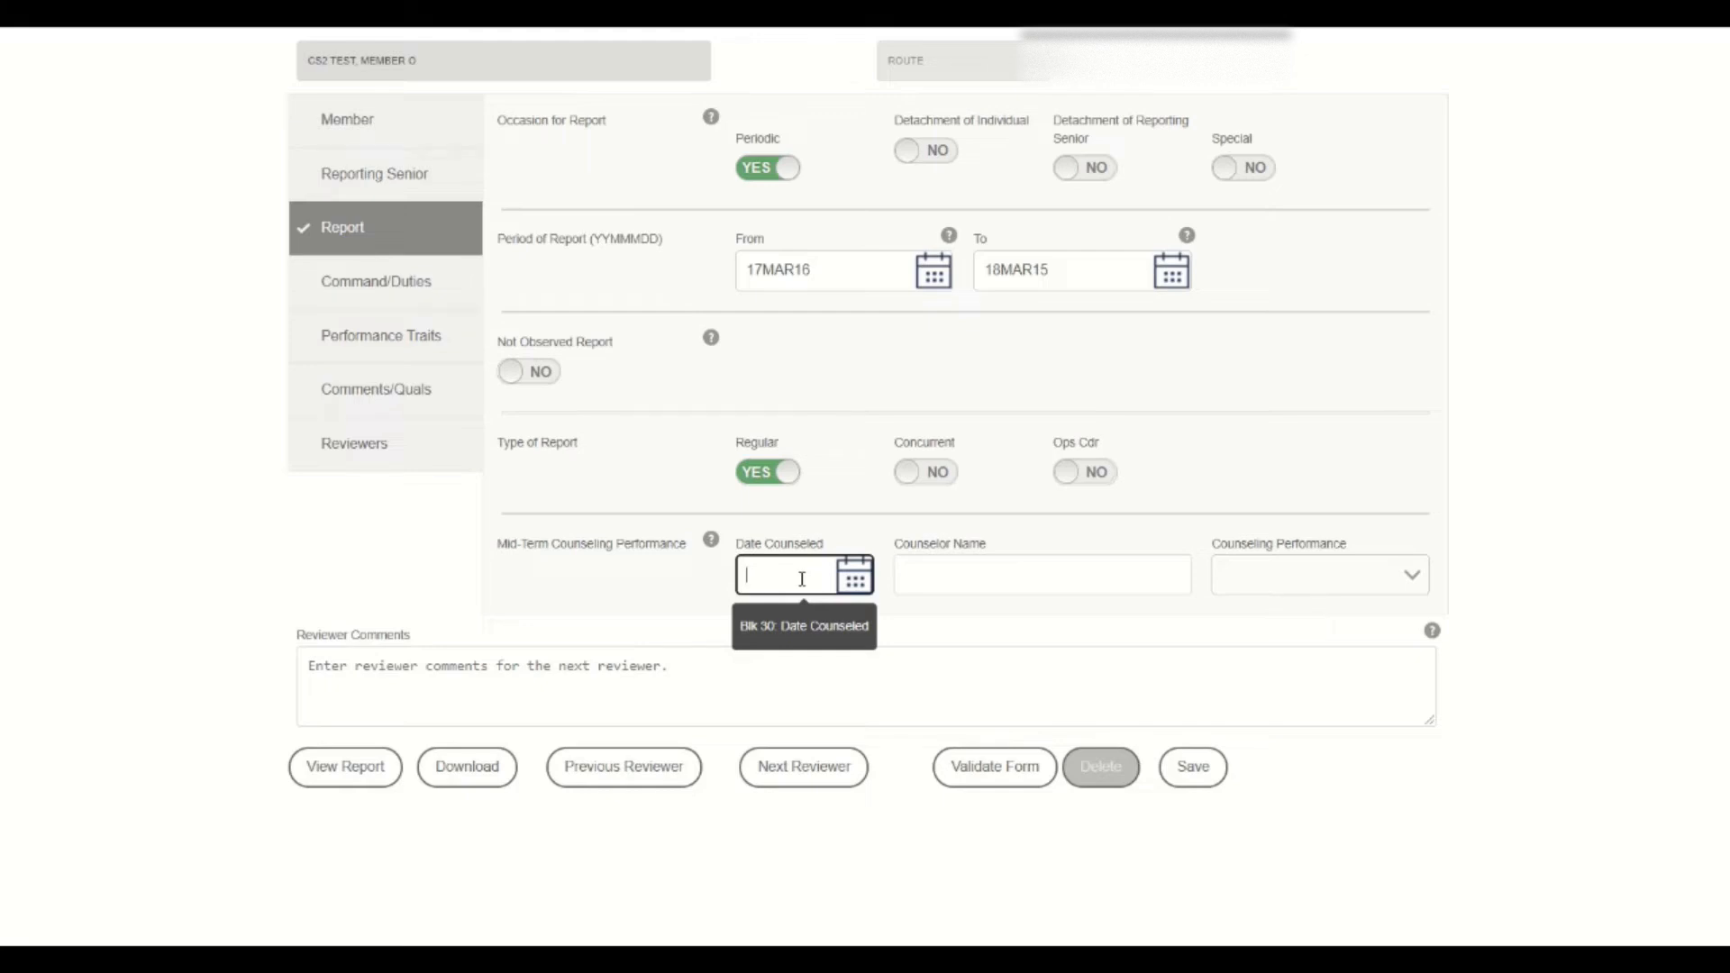
{"action": "type", "text": "18DEC117"}
{"action": "left_click", "coordinate": [983, 584]}
{"action": "type", "text": "SMITH,"}
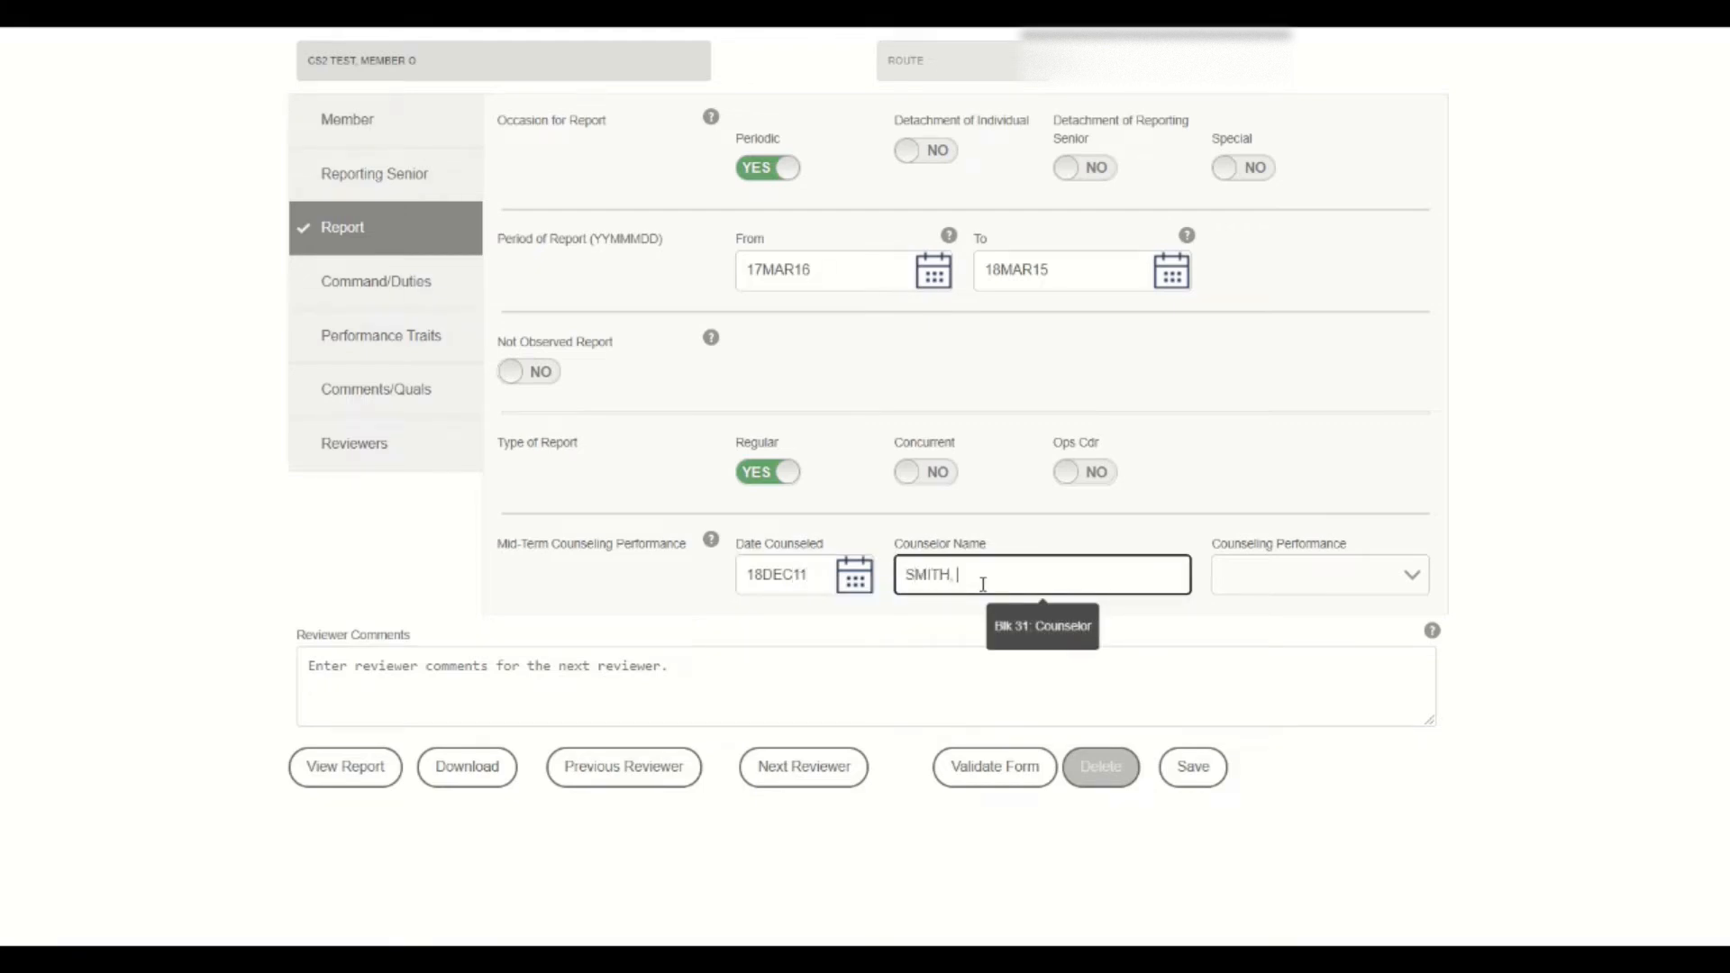
{"action": "type", "text": " J J"}
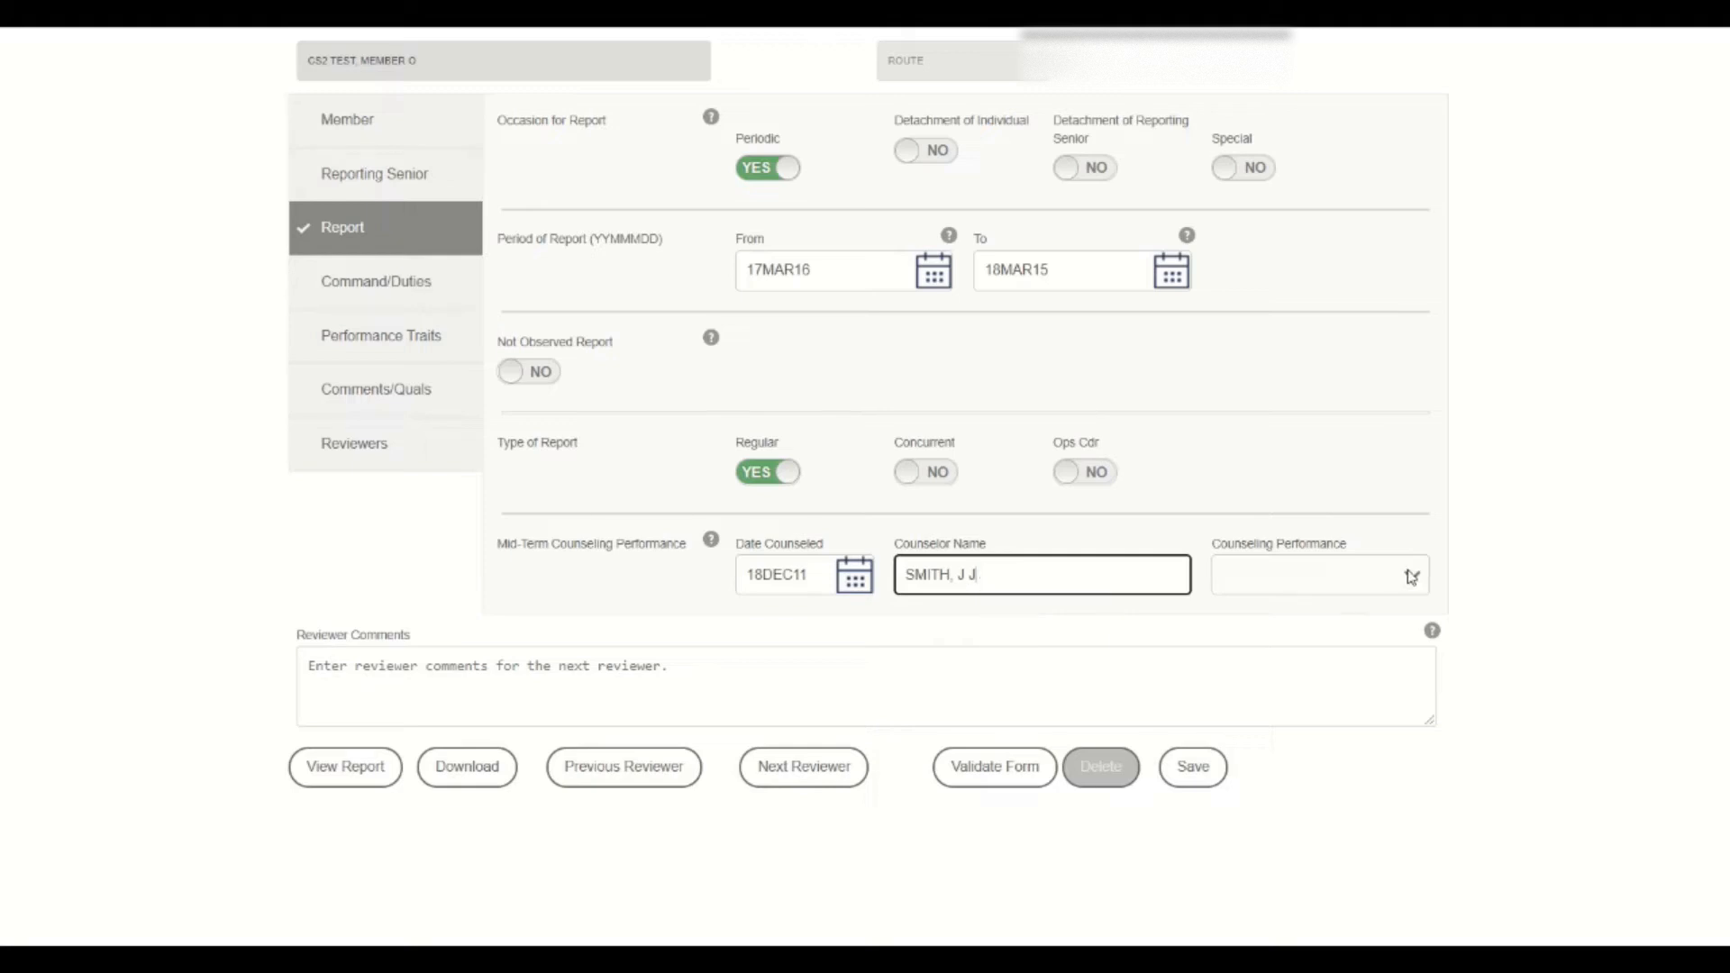
{"action": "left_click", "coordinate": [1411, 576]}
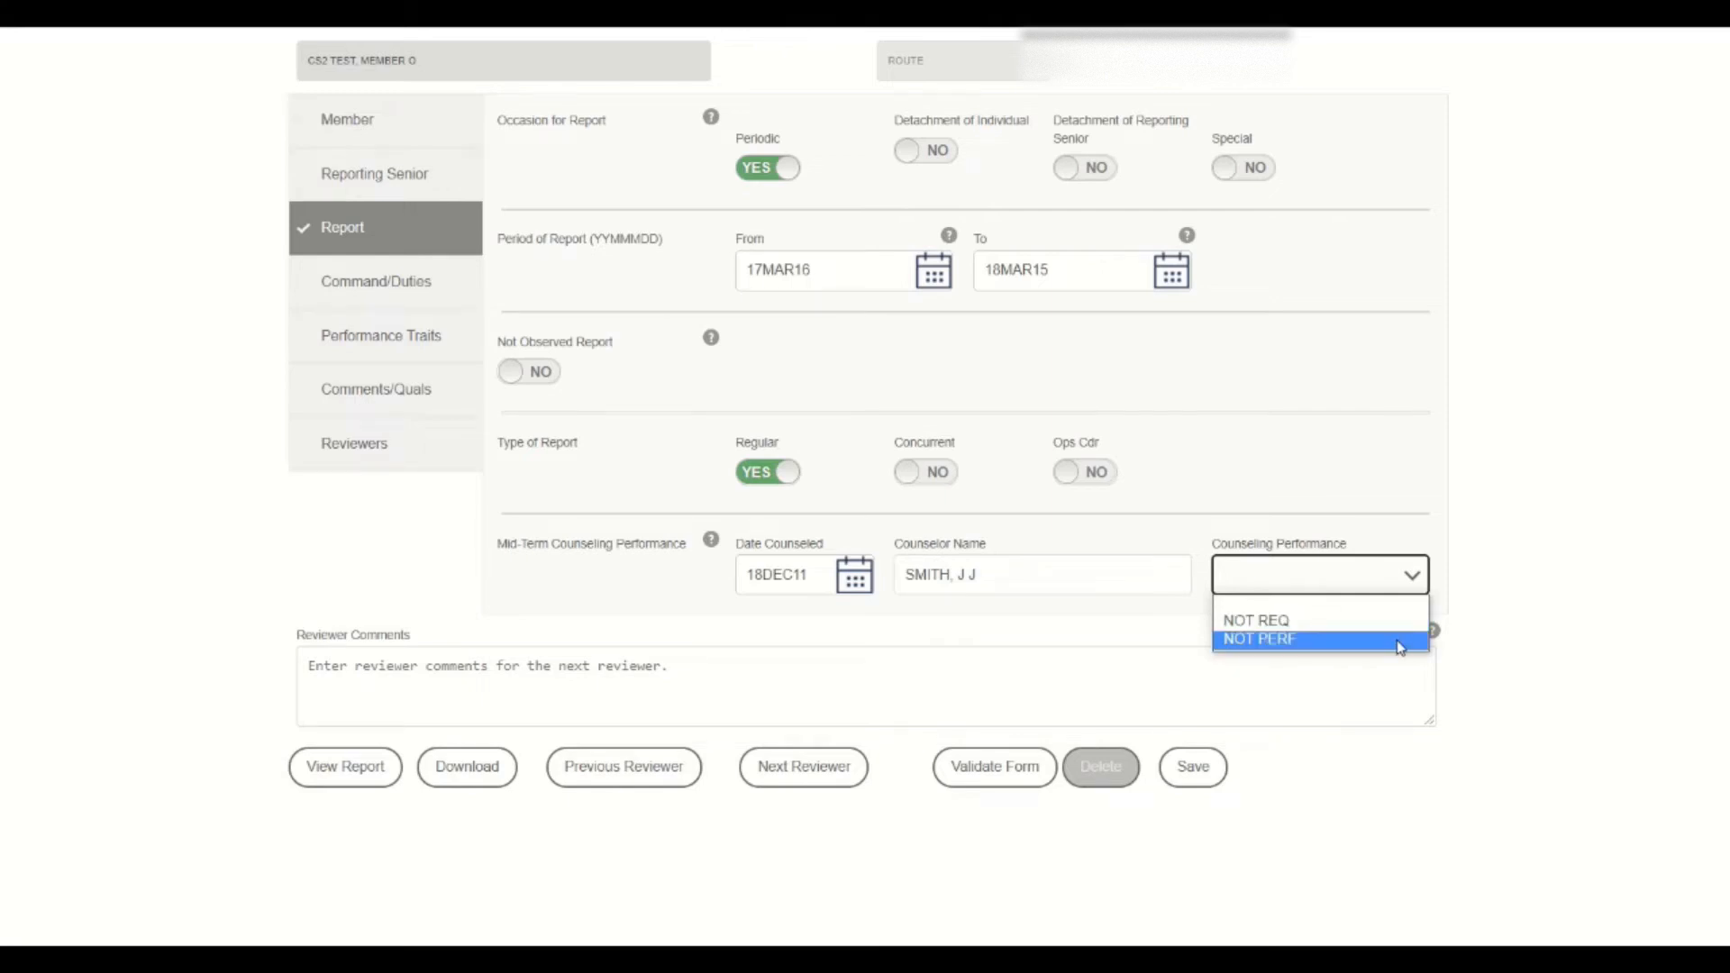
Enter the reviewer comment "REV1: This Sailor is excellent! Ready for advancement!".
{"action": "left_click", "coordinate": [433, 695]}
{"action": "type", "text": "REV1: This Sai"}
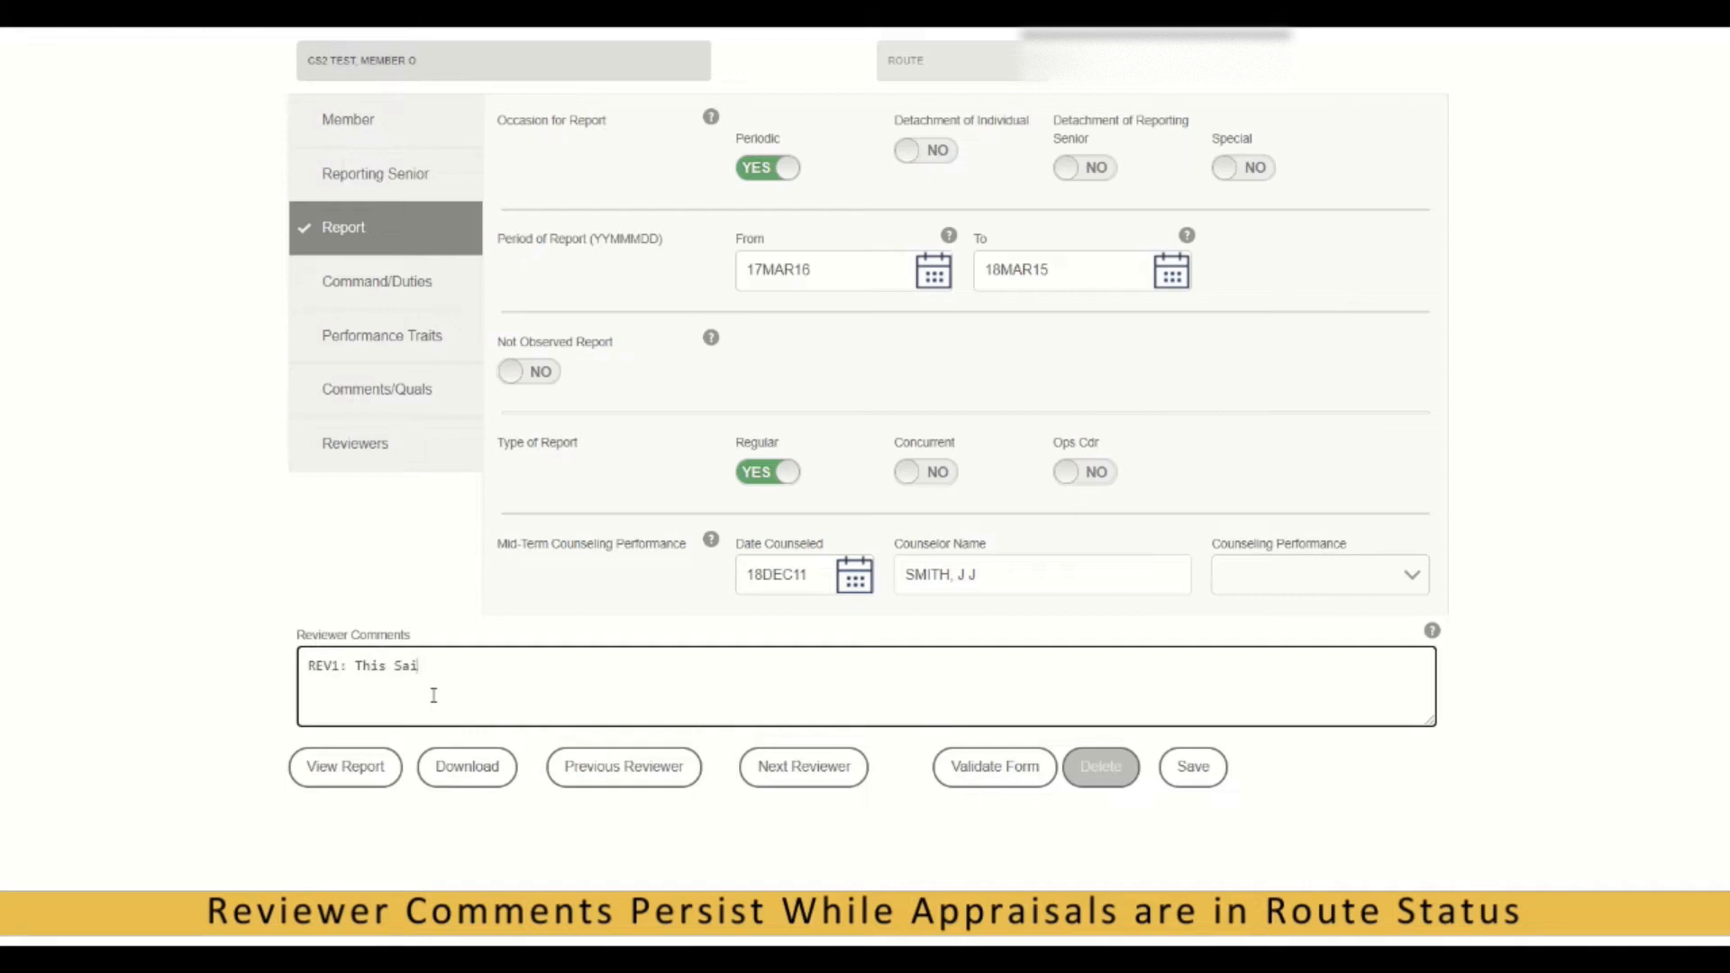
{"action": "type", "text": "lor is excellent!"}
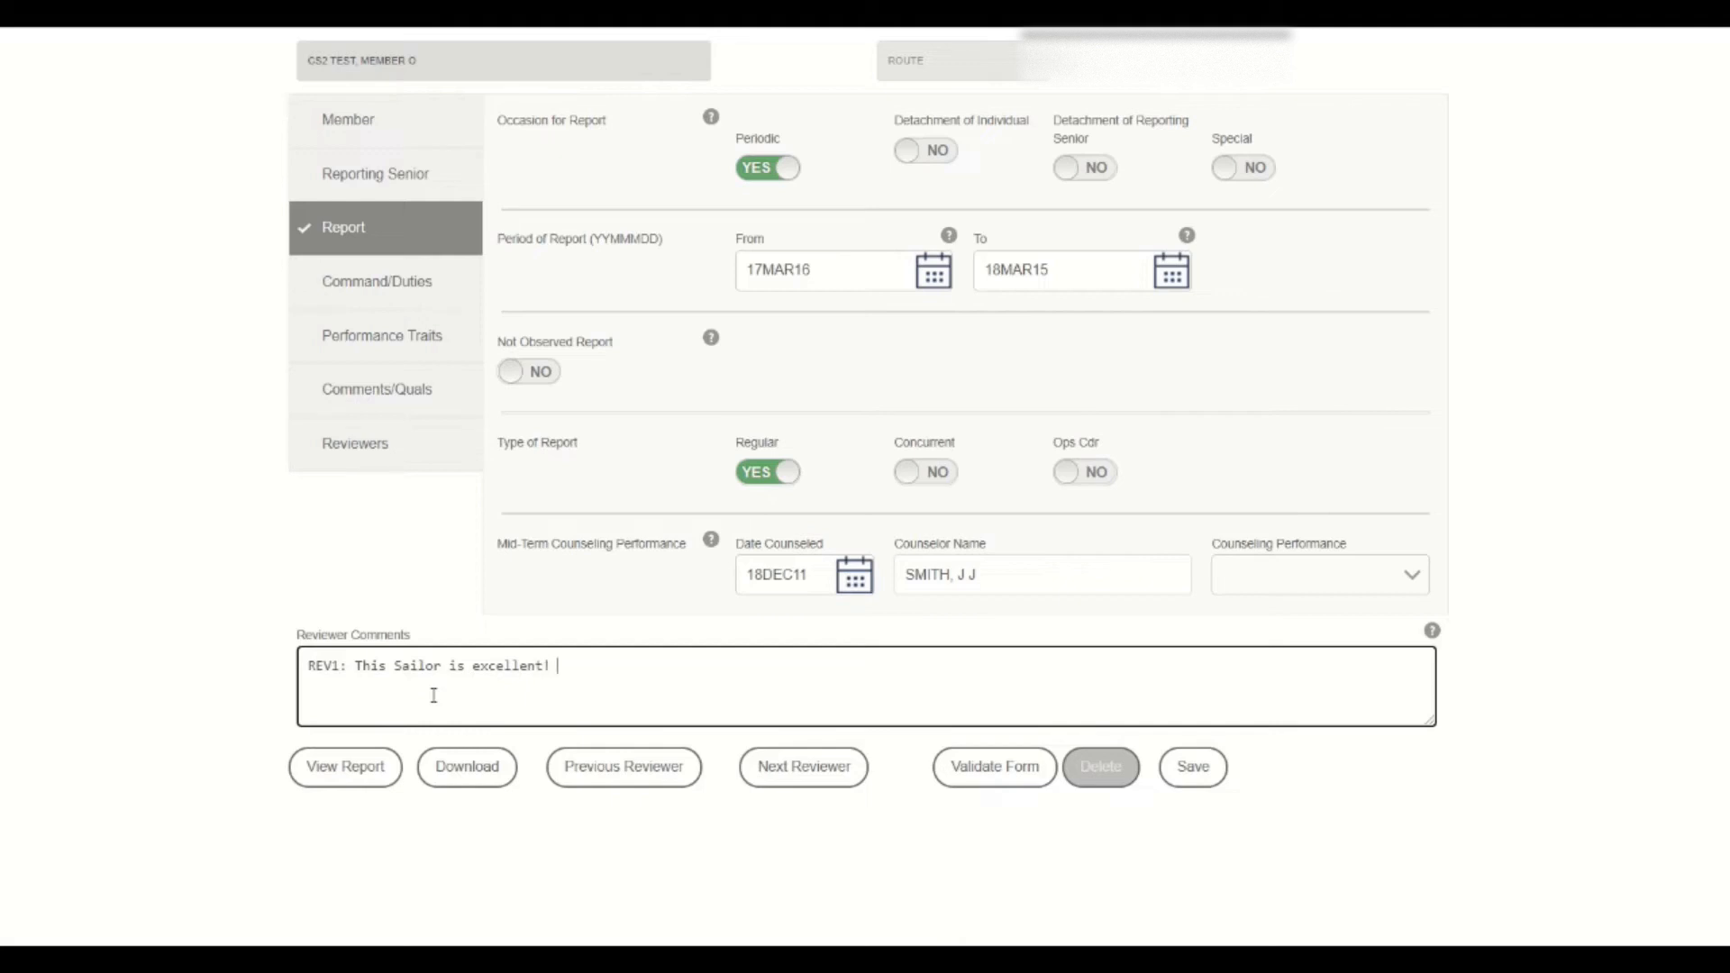
{"action": "type", "text": " Ready for advancement!"}
In Command/Duties, set the primary duty code to TEST and enter the duties text "Qualified all inport and at sea watchstations.".
{"action": "left_click", "coordinate": [347, 287]}
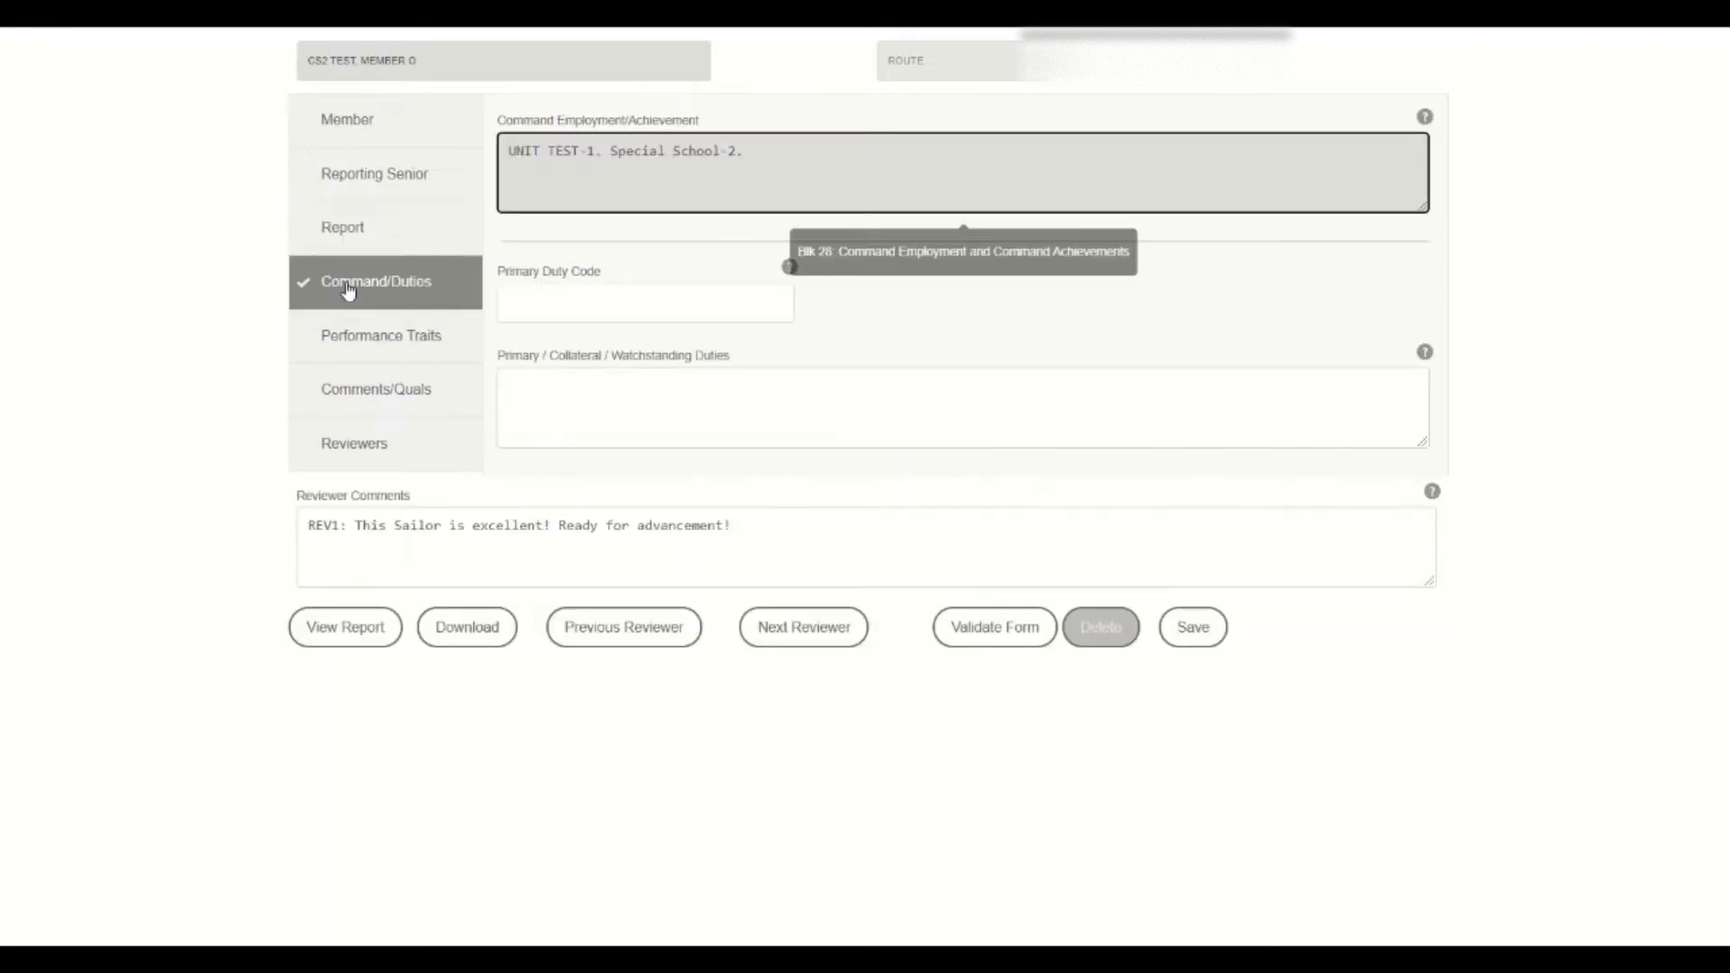
{"action": "left_click", "coordinate": [625, 310]}
{"action": "type", "text": "TEST"}
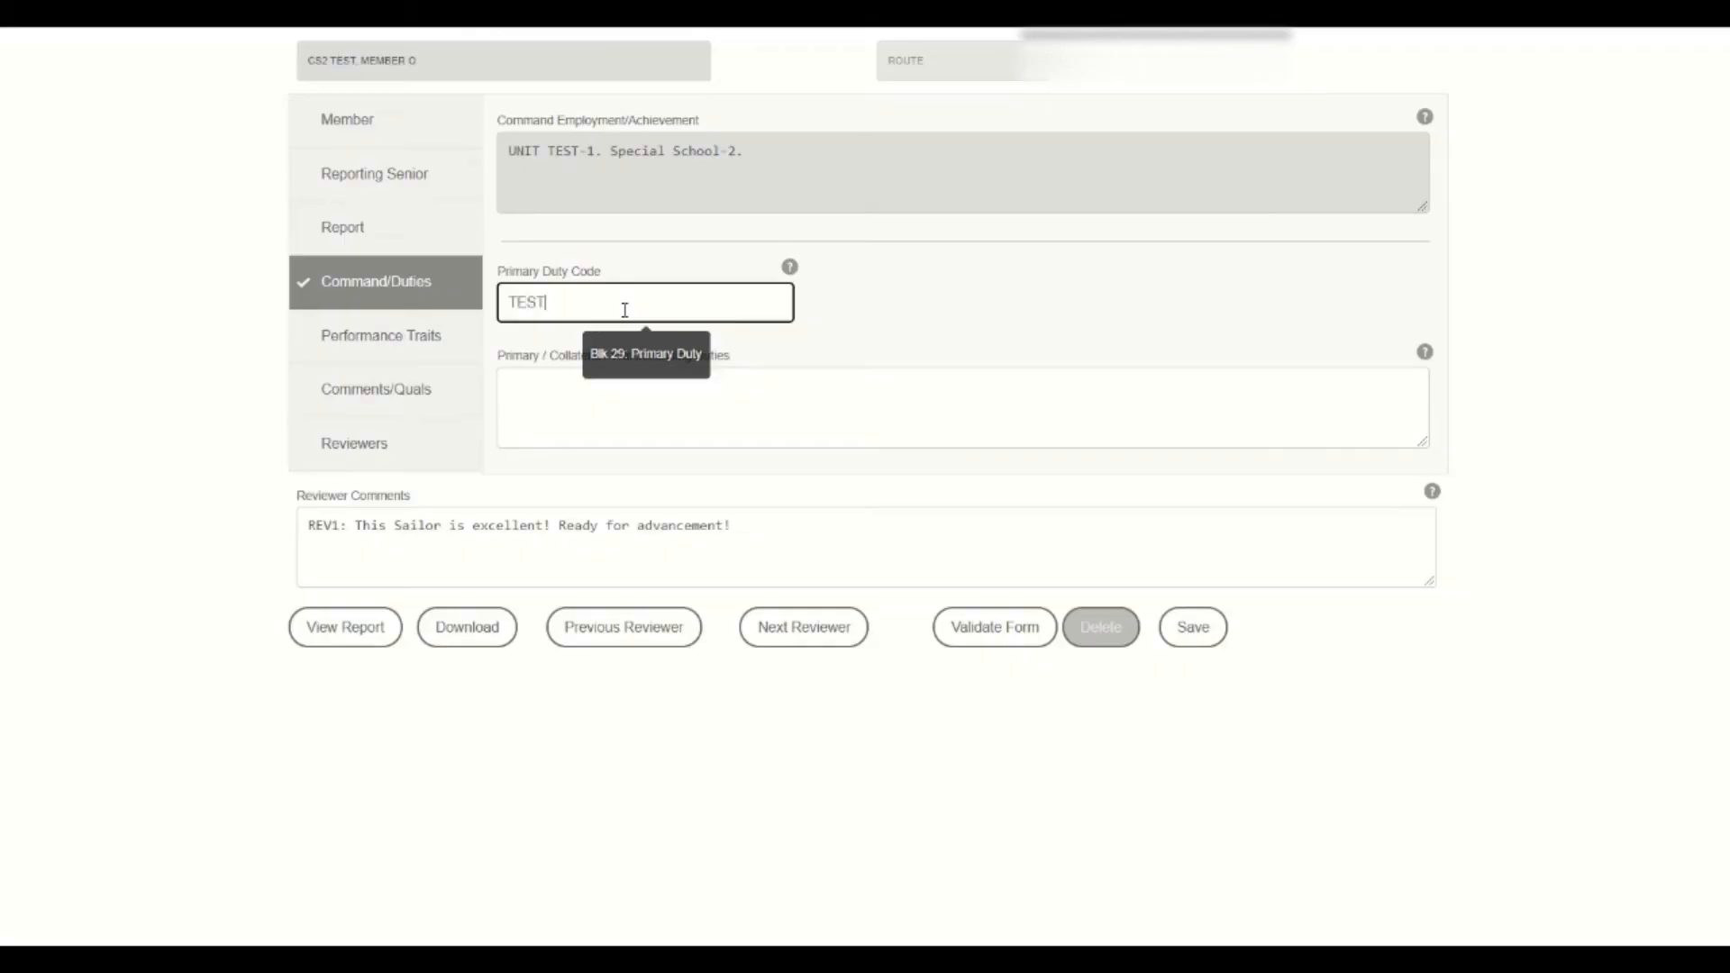
{"action": "left_click", "coordinate": [591, 391]}
{"action": "type", "text": "Q"}
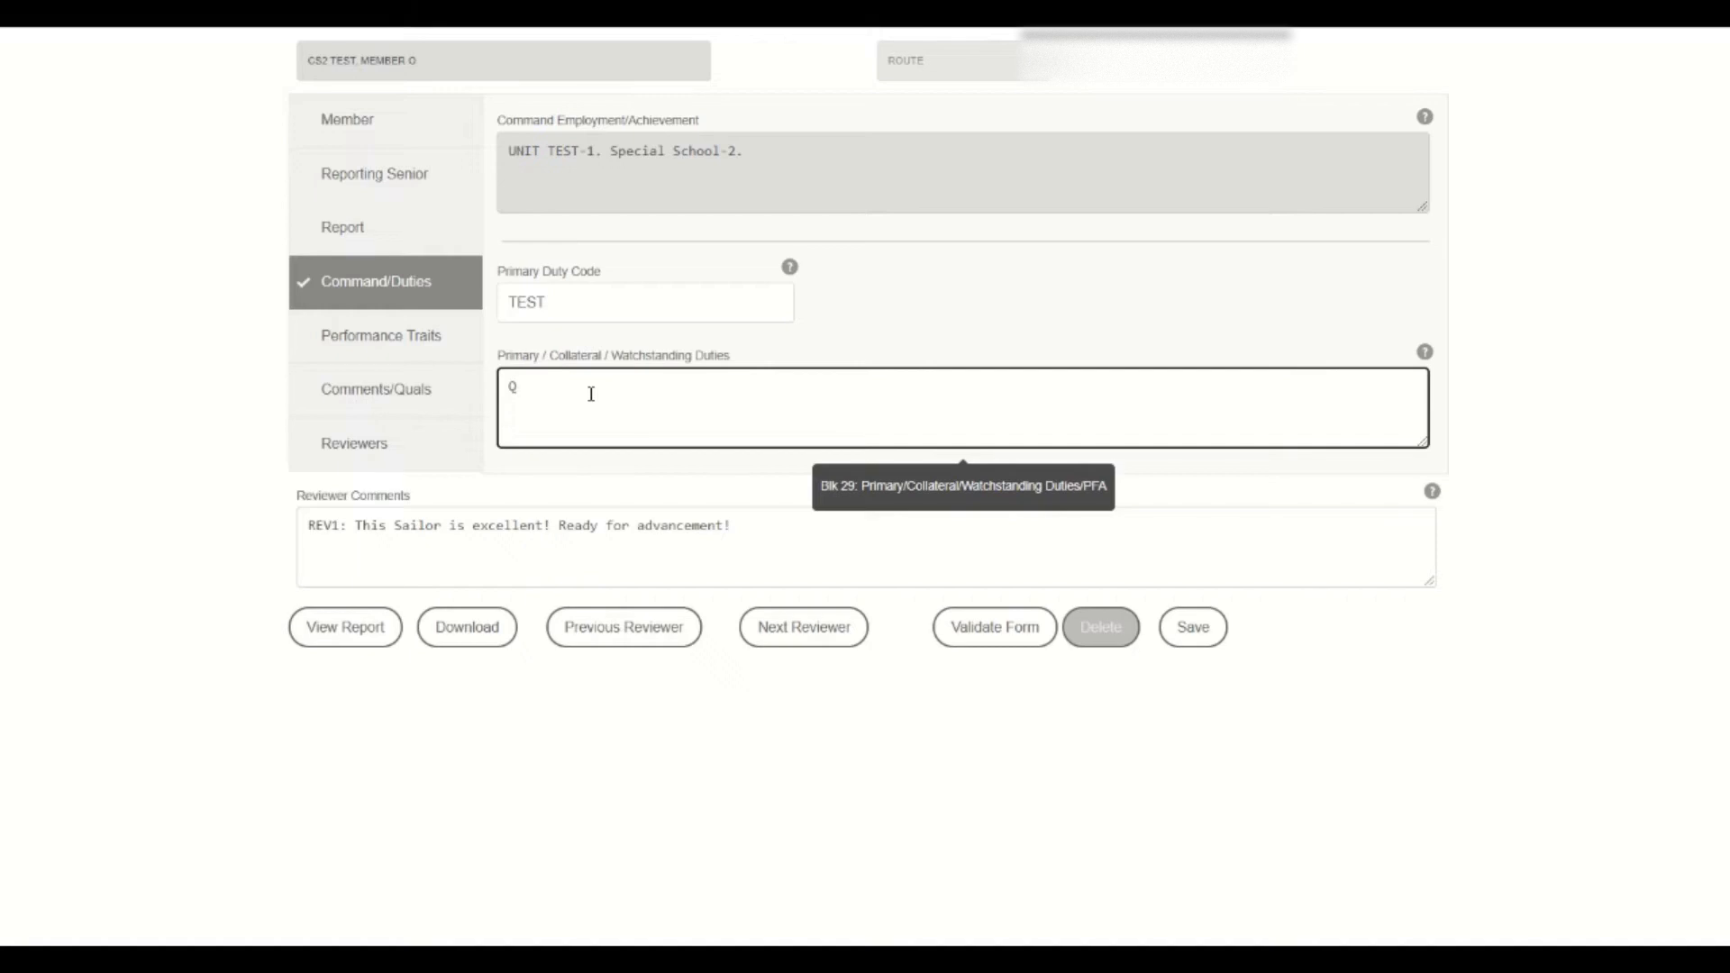
{"action": "type", "text": "ualified all inport and at sea"}
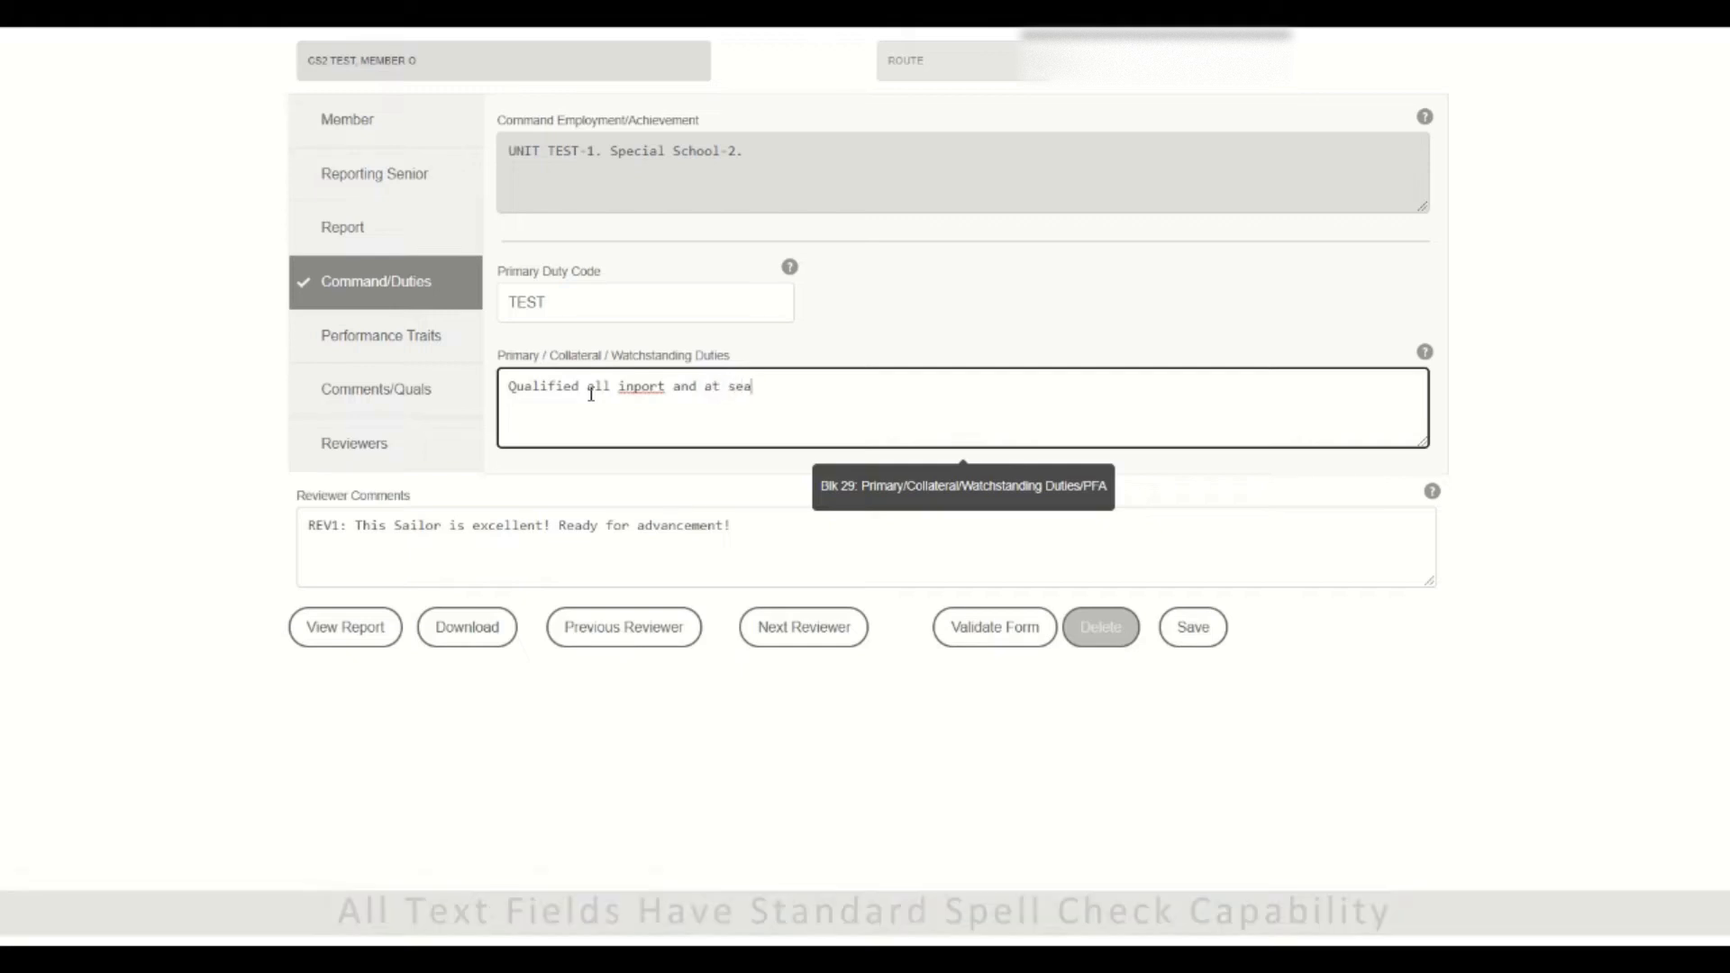
{"action": "type", "text": " watchstations"}
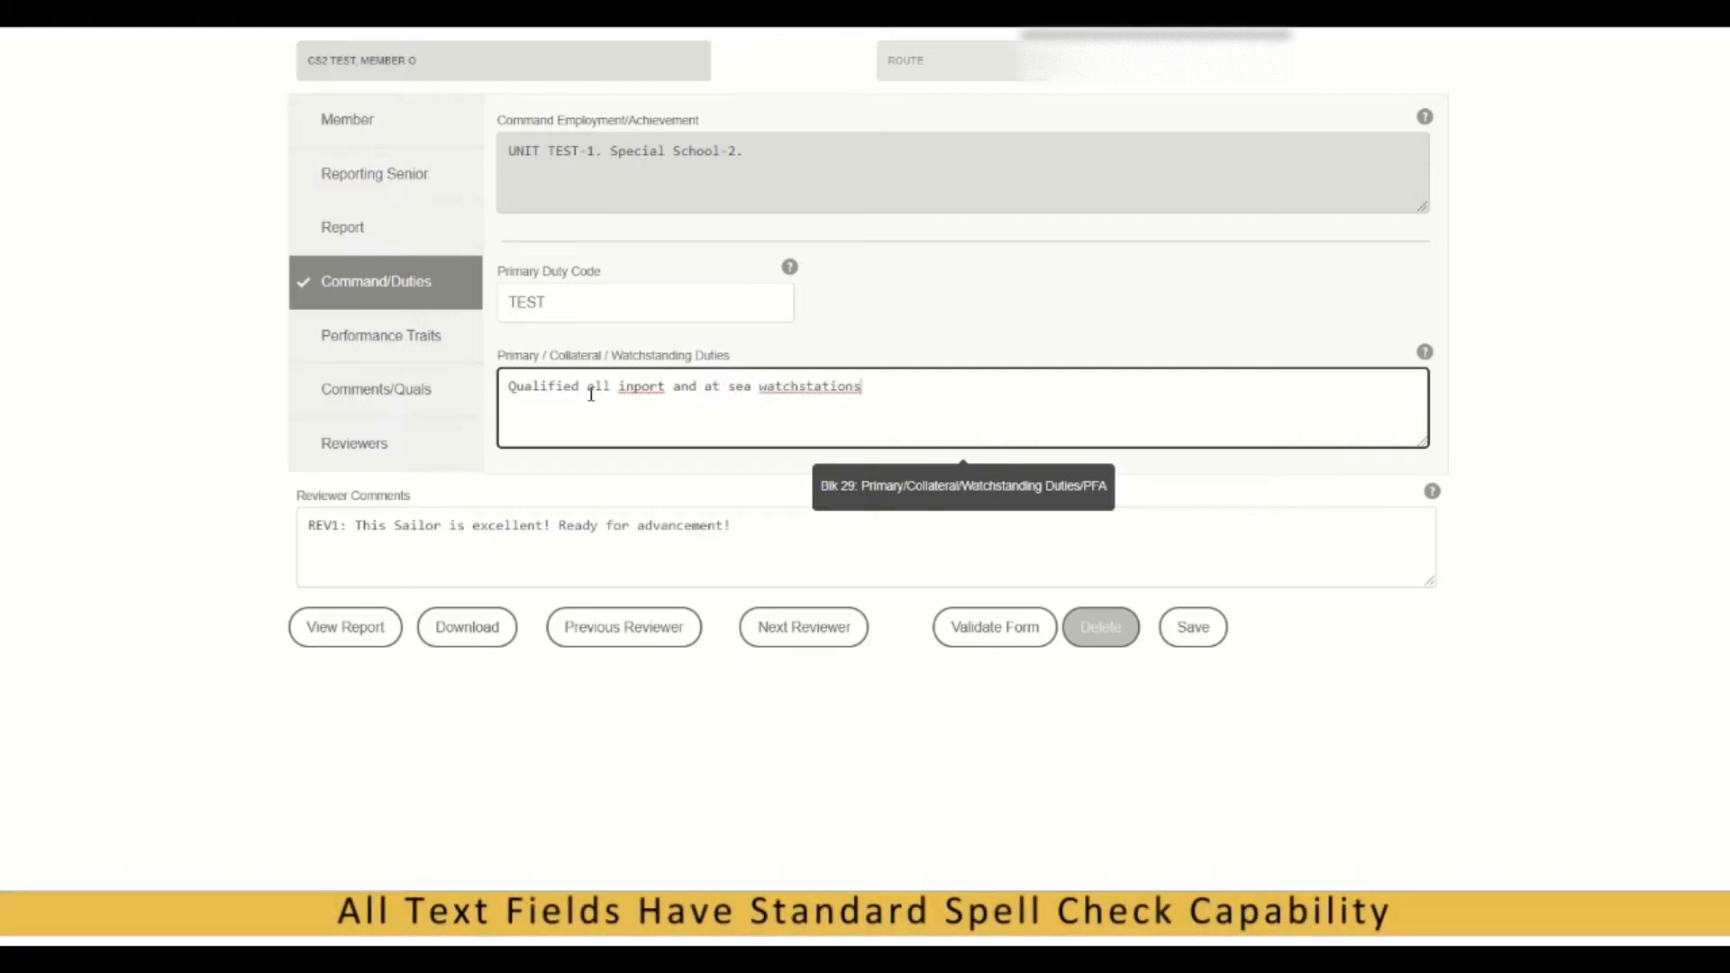
{"action": "type", "text": "."}
Grade performance traits 33 through 37 as 4.0, and Teamwork and Leadership as 5.0.
{"action": "left_click", "coordinate": [403, 360]}
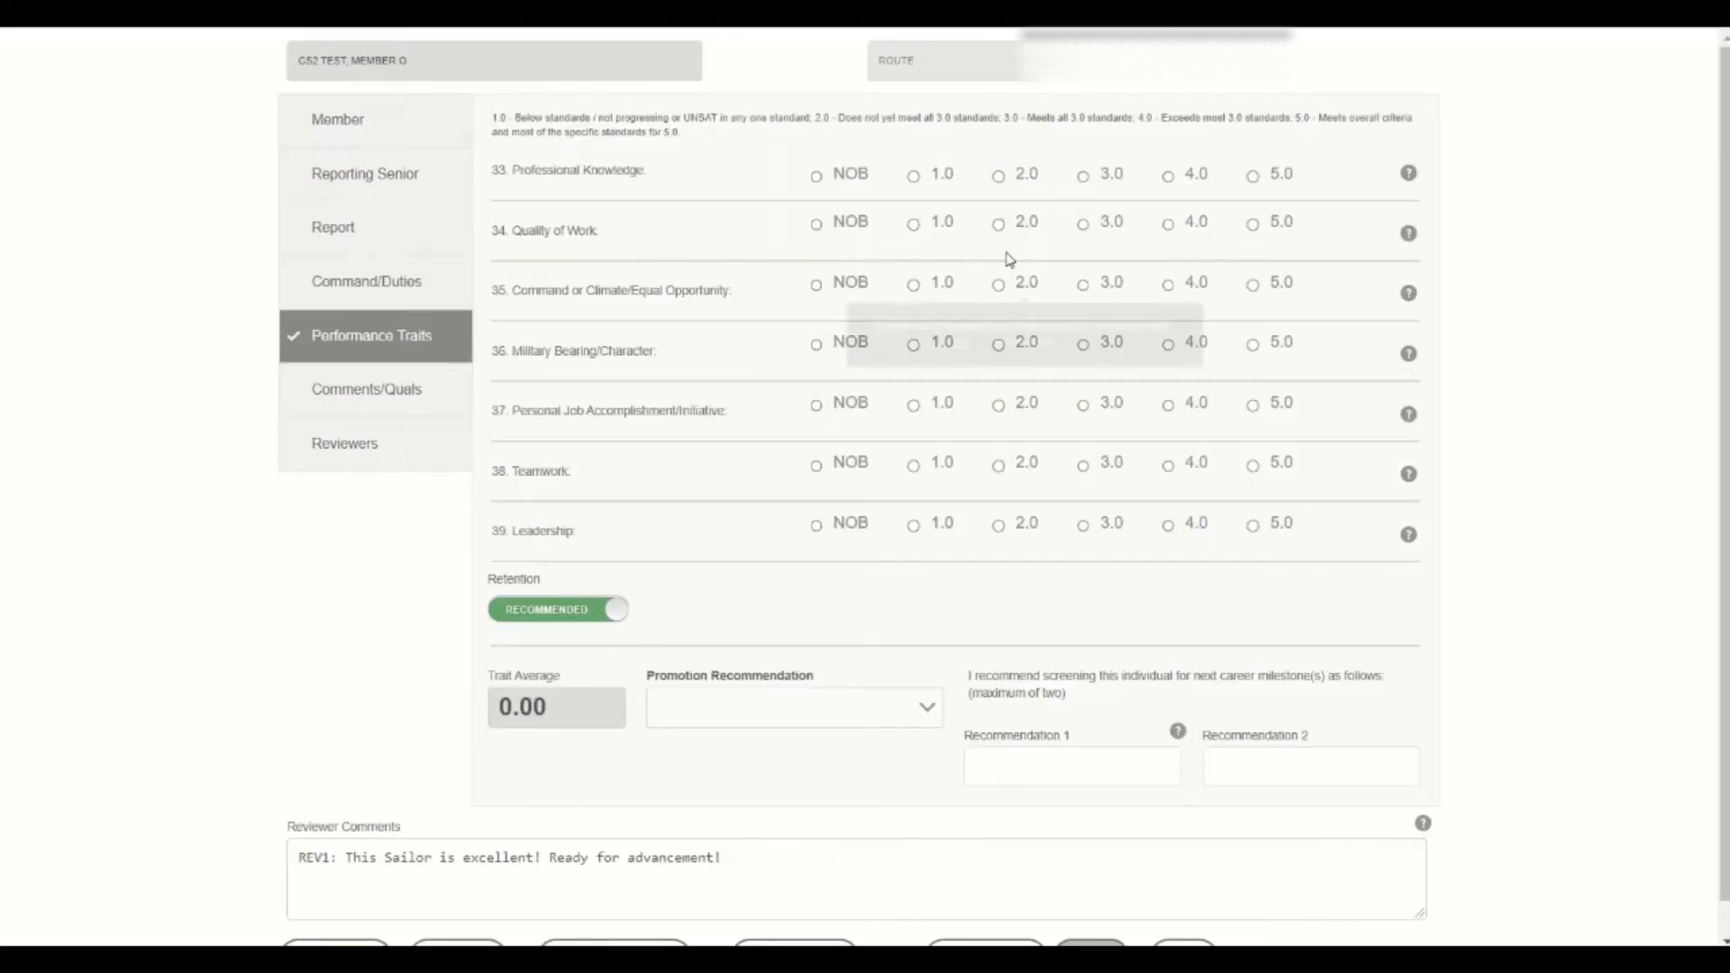
{"action": "left_click", "coordinate": [1168, 178]}
{"action": "left_click", "coordinate": [1167, 230]}
{"action": "left_click", "coordinate": [1167, 285]}
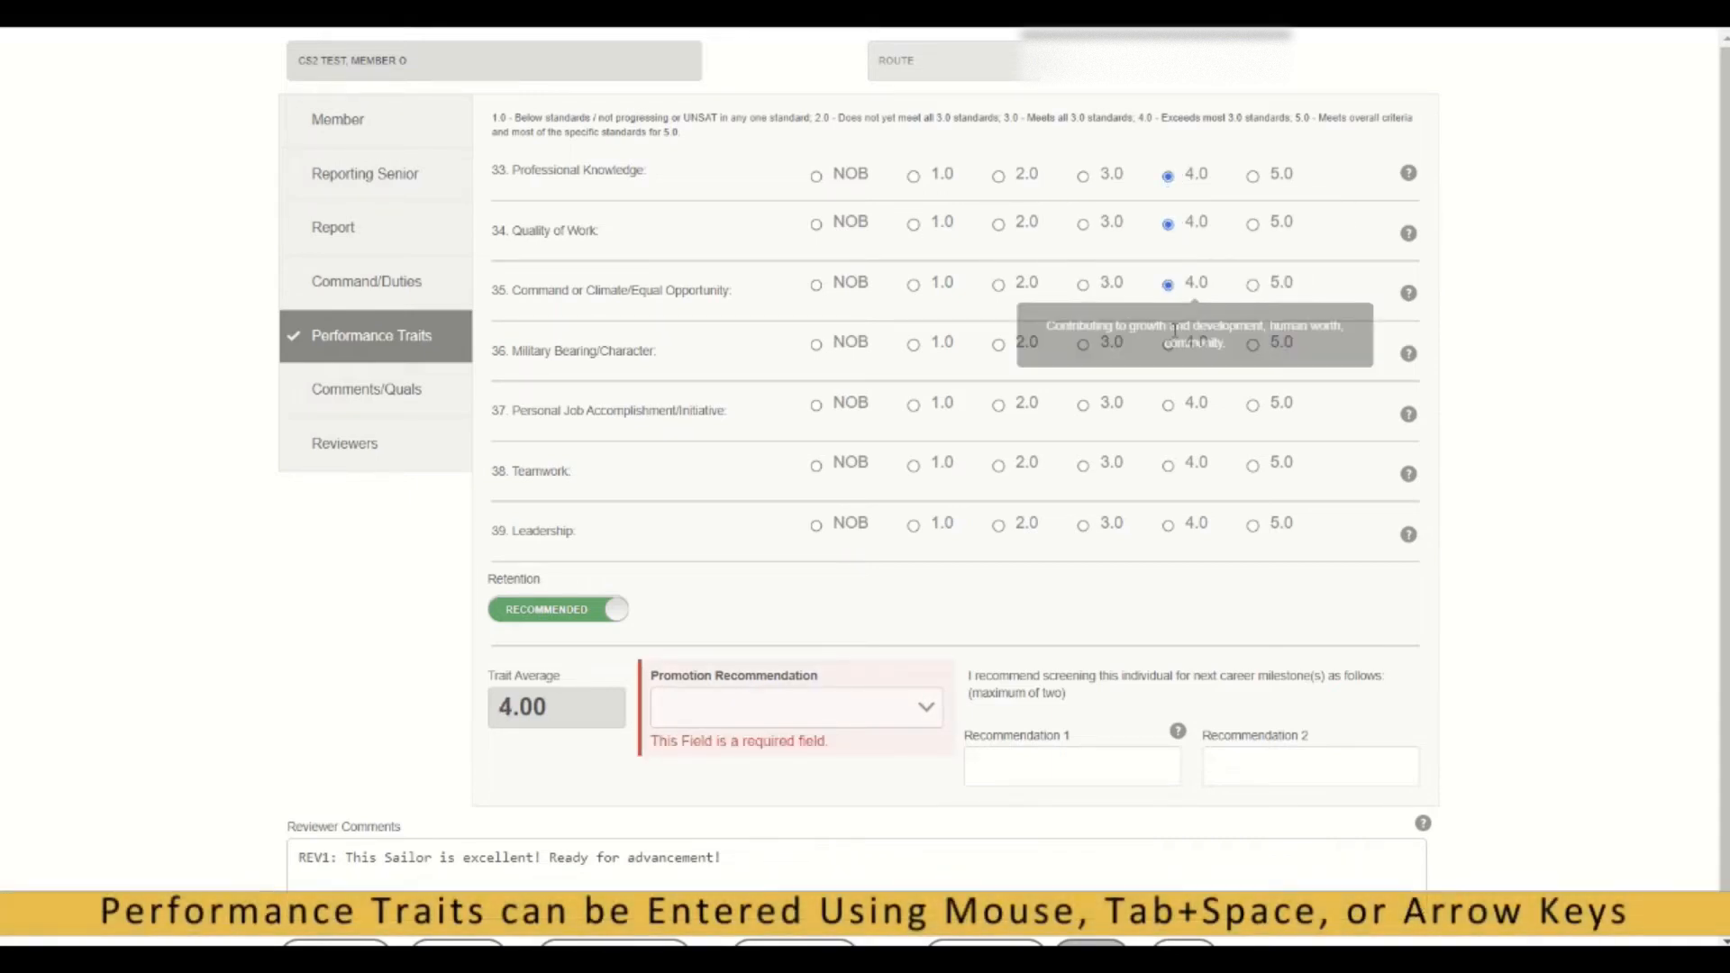
{"action": "left_click", "coordinate": [1171, 346]}
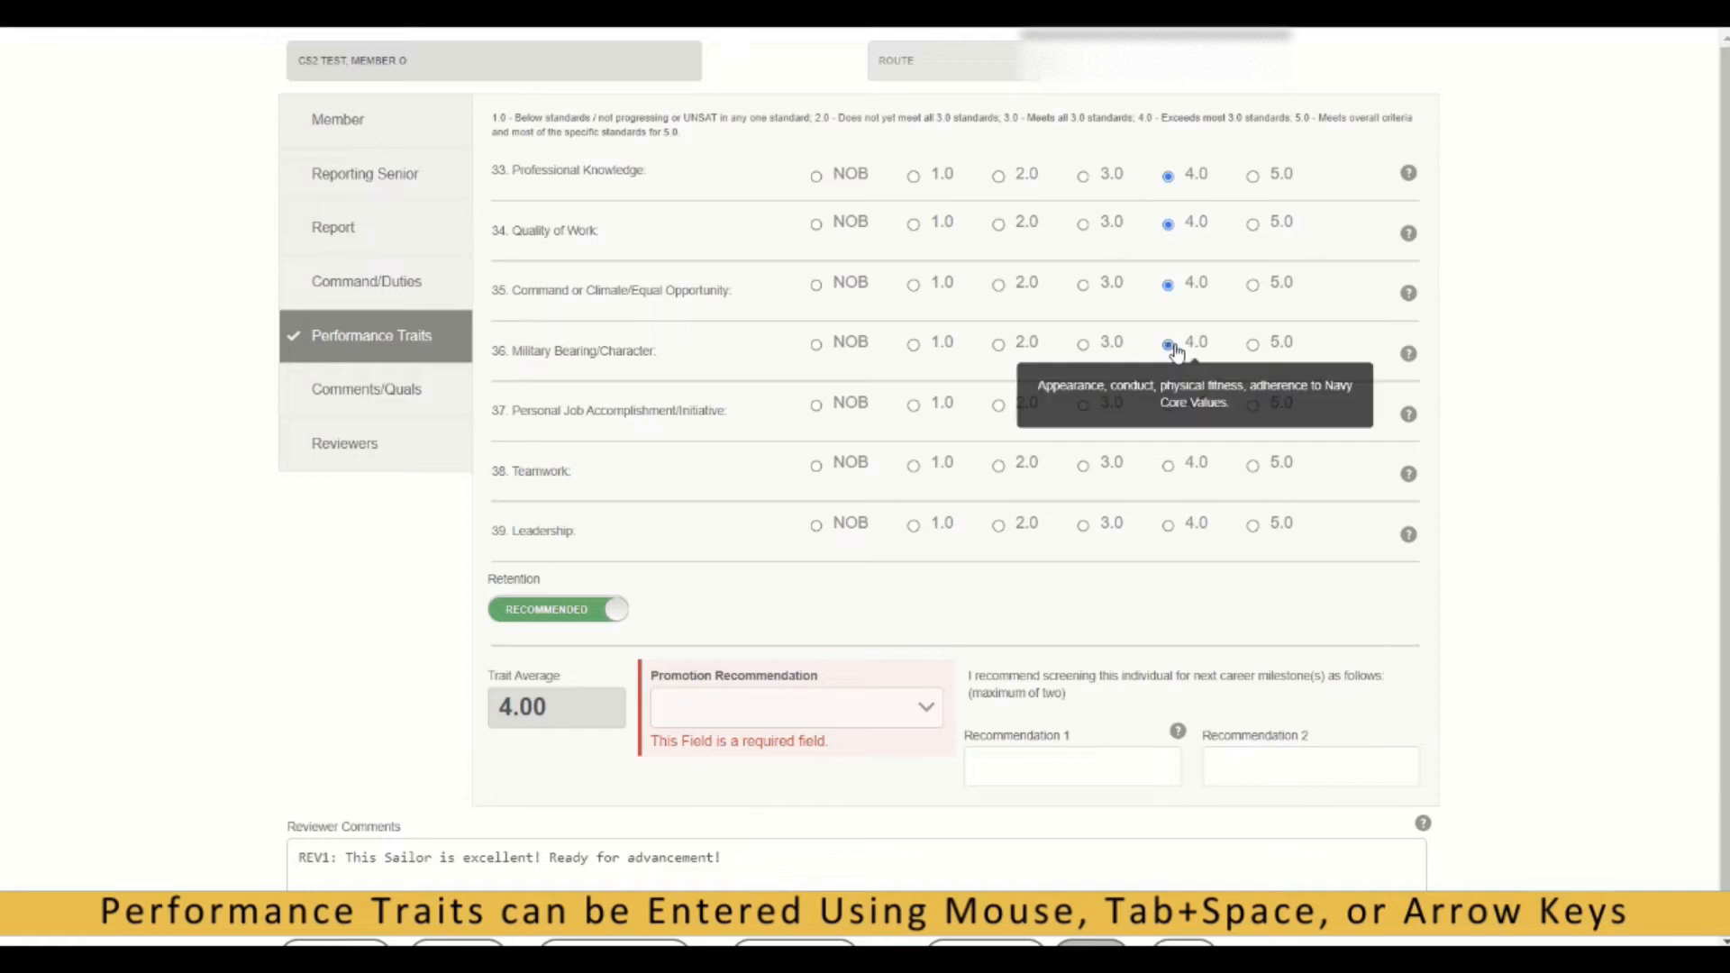
{"action": "left_click", "coordinate": [1170, 407]}
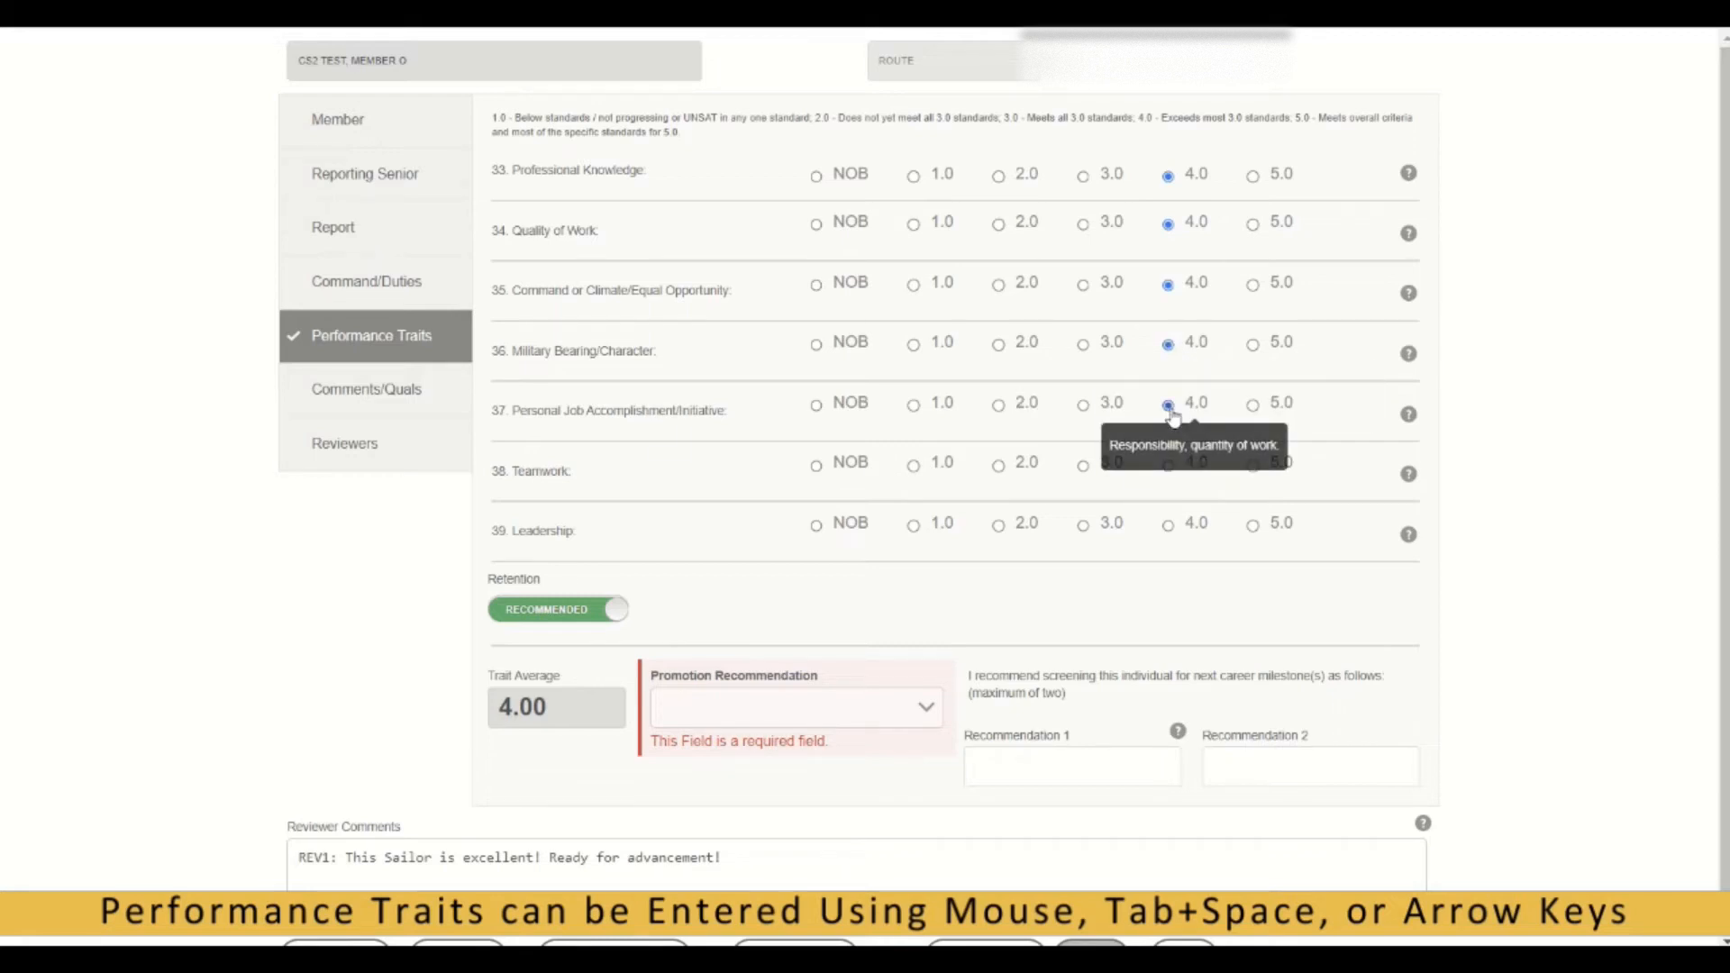
{"action": "left_click", "coordinate": [1254, 468]}
{"action": "left_click", "coordinate": [1253, 527]}
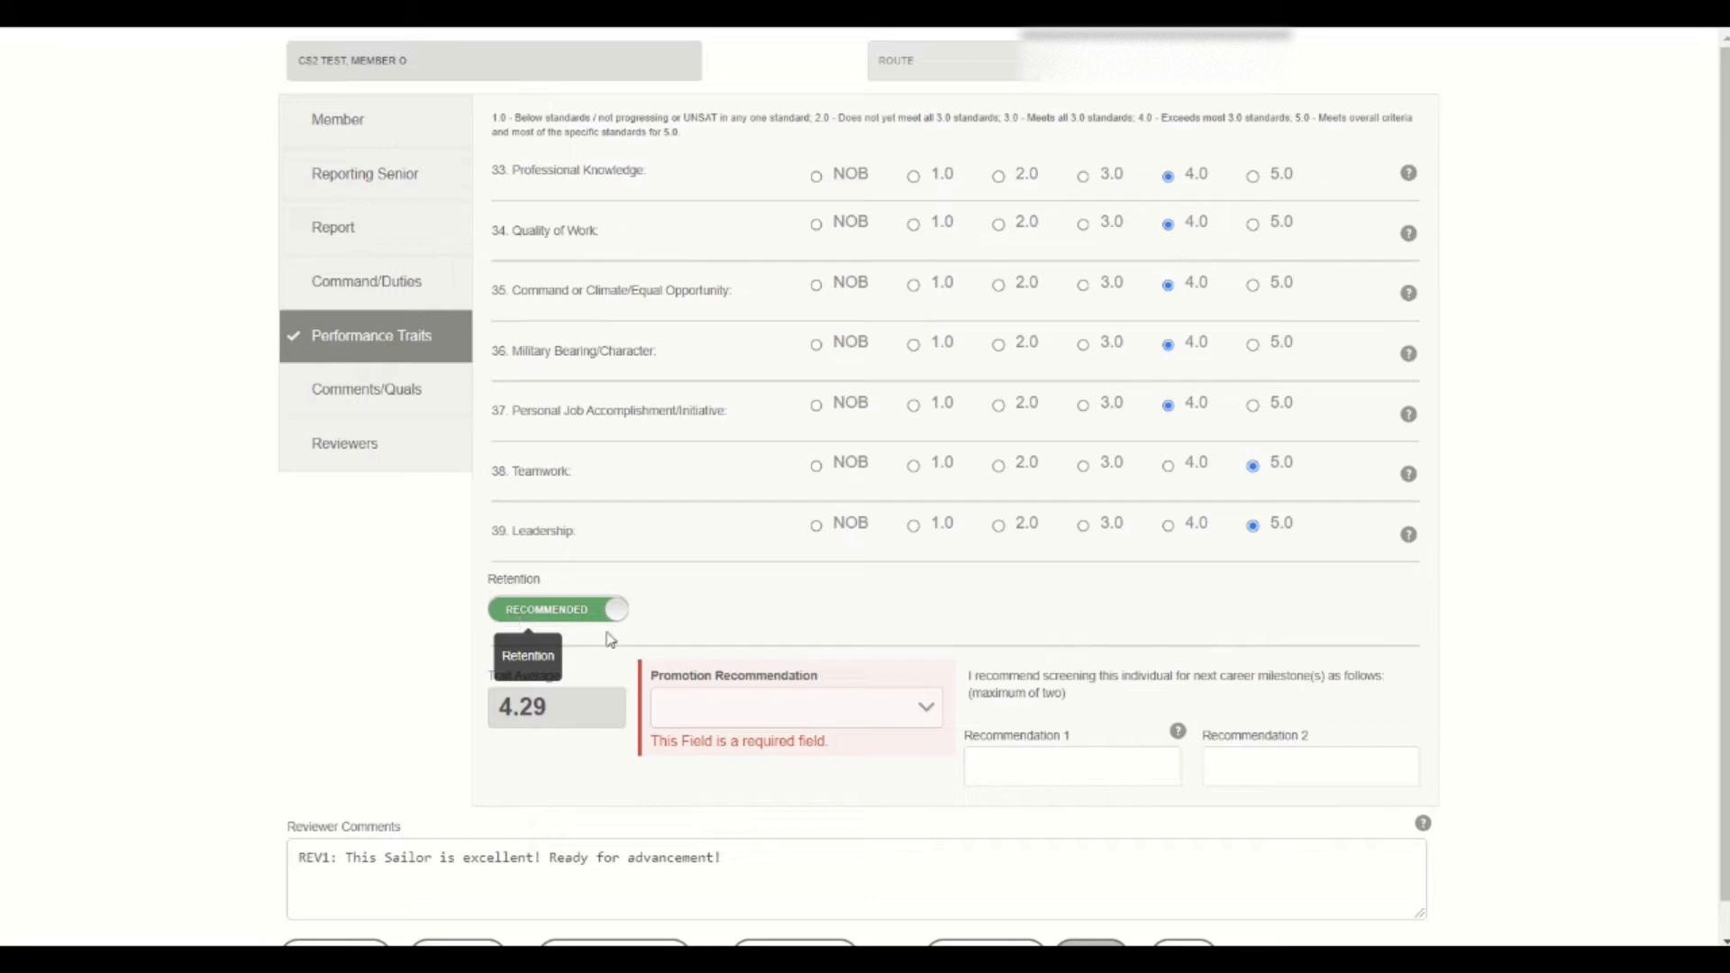
Set the promotion recommendation to EARLY PROMOTE and enter TEST for both career milestone recommendations.
{"action": "left_click", "coordinate": [927, 712]}
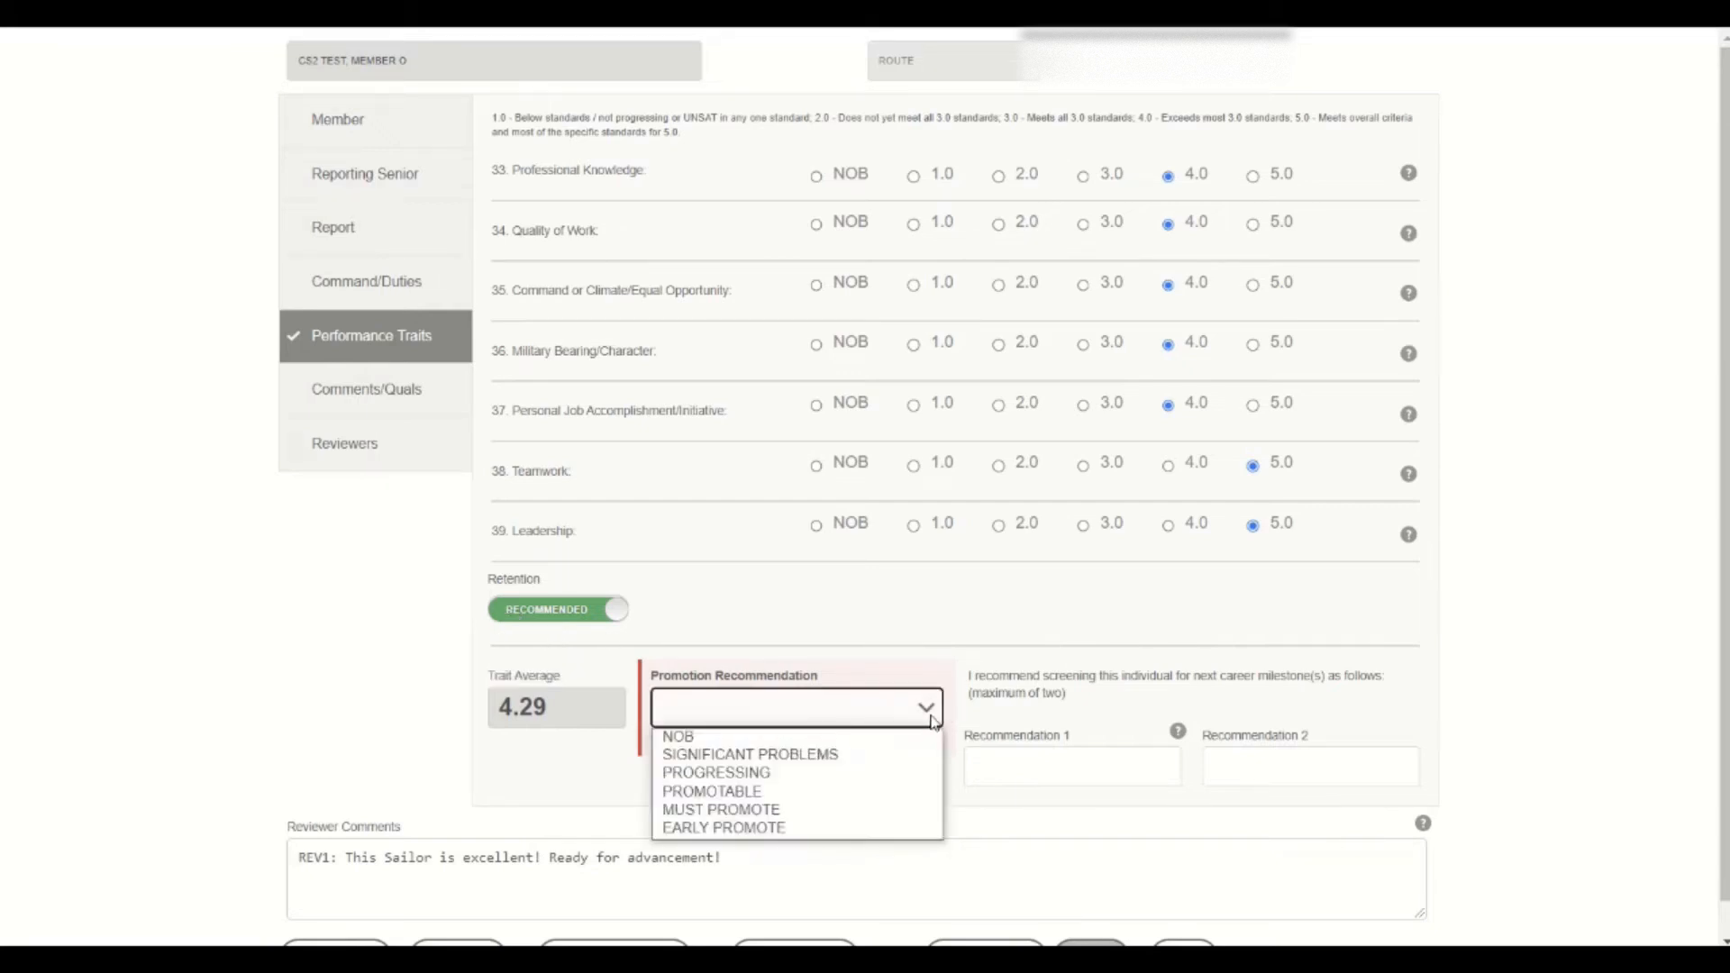
{"action": "left_click", "coordinate": [916, 831]}
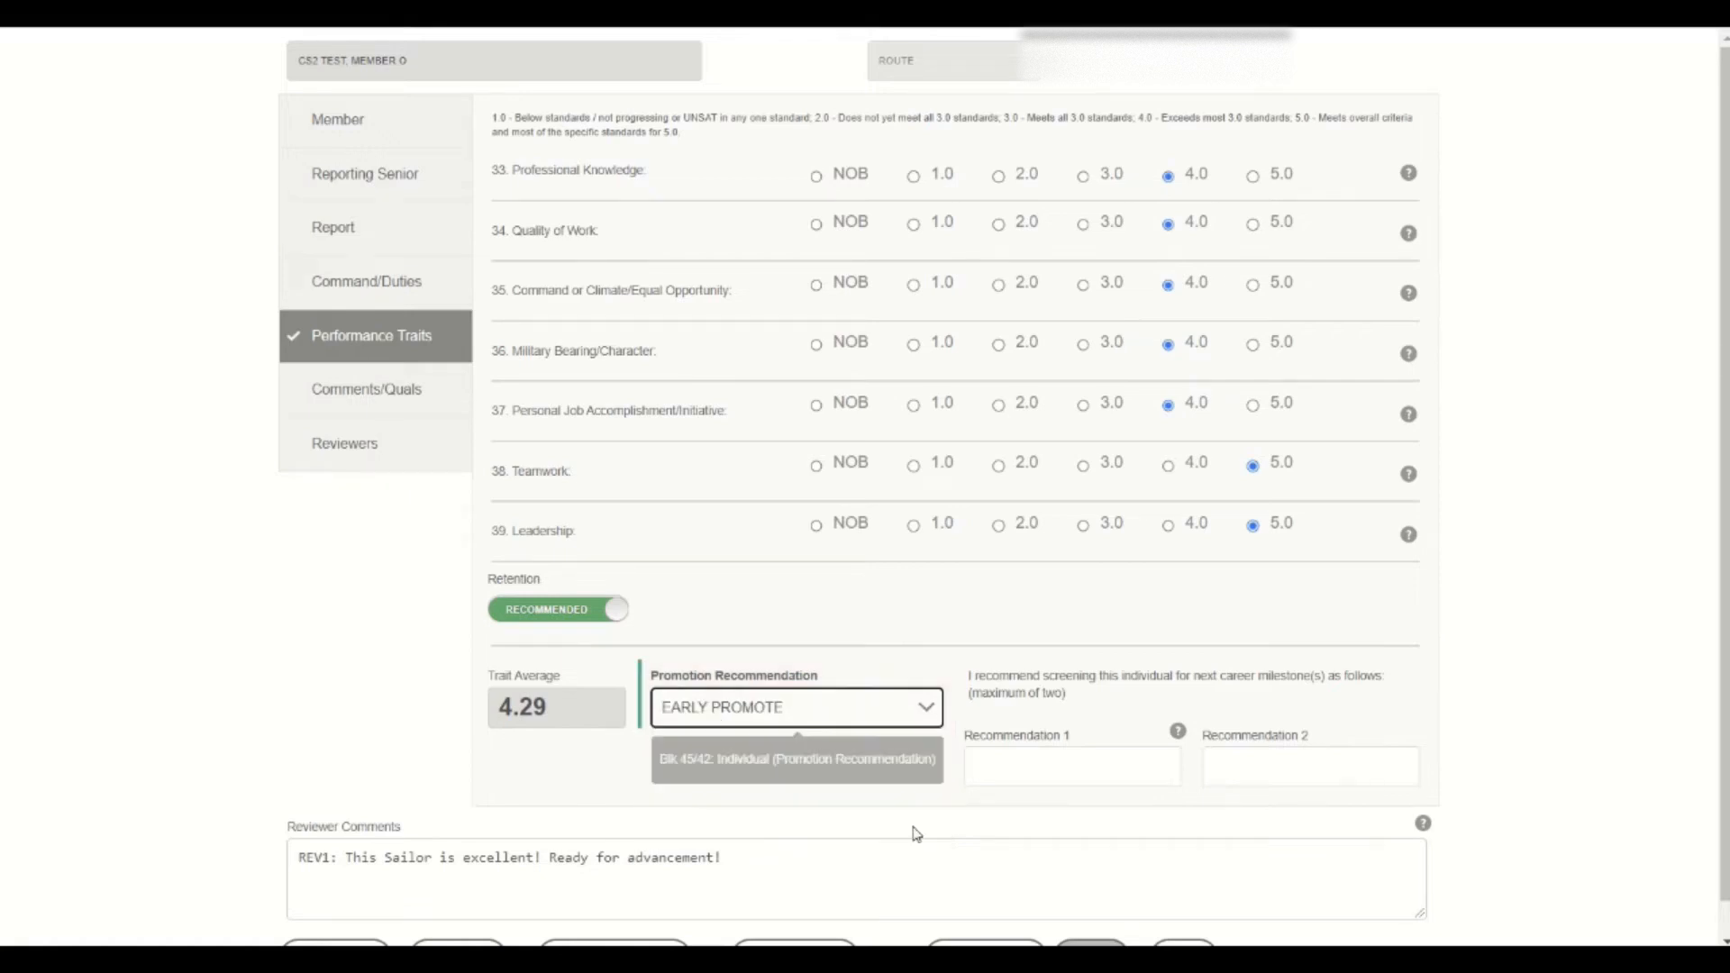
{"action": "left_click", "coordinate": [1027, 781]}
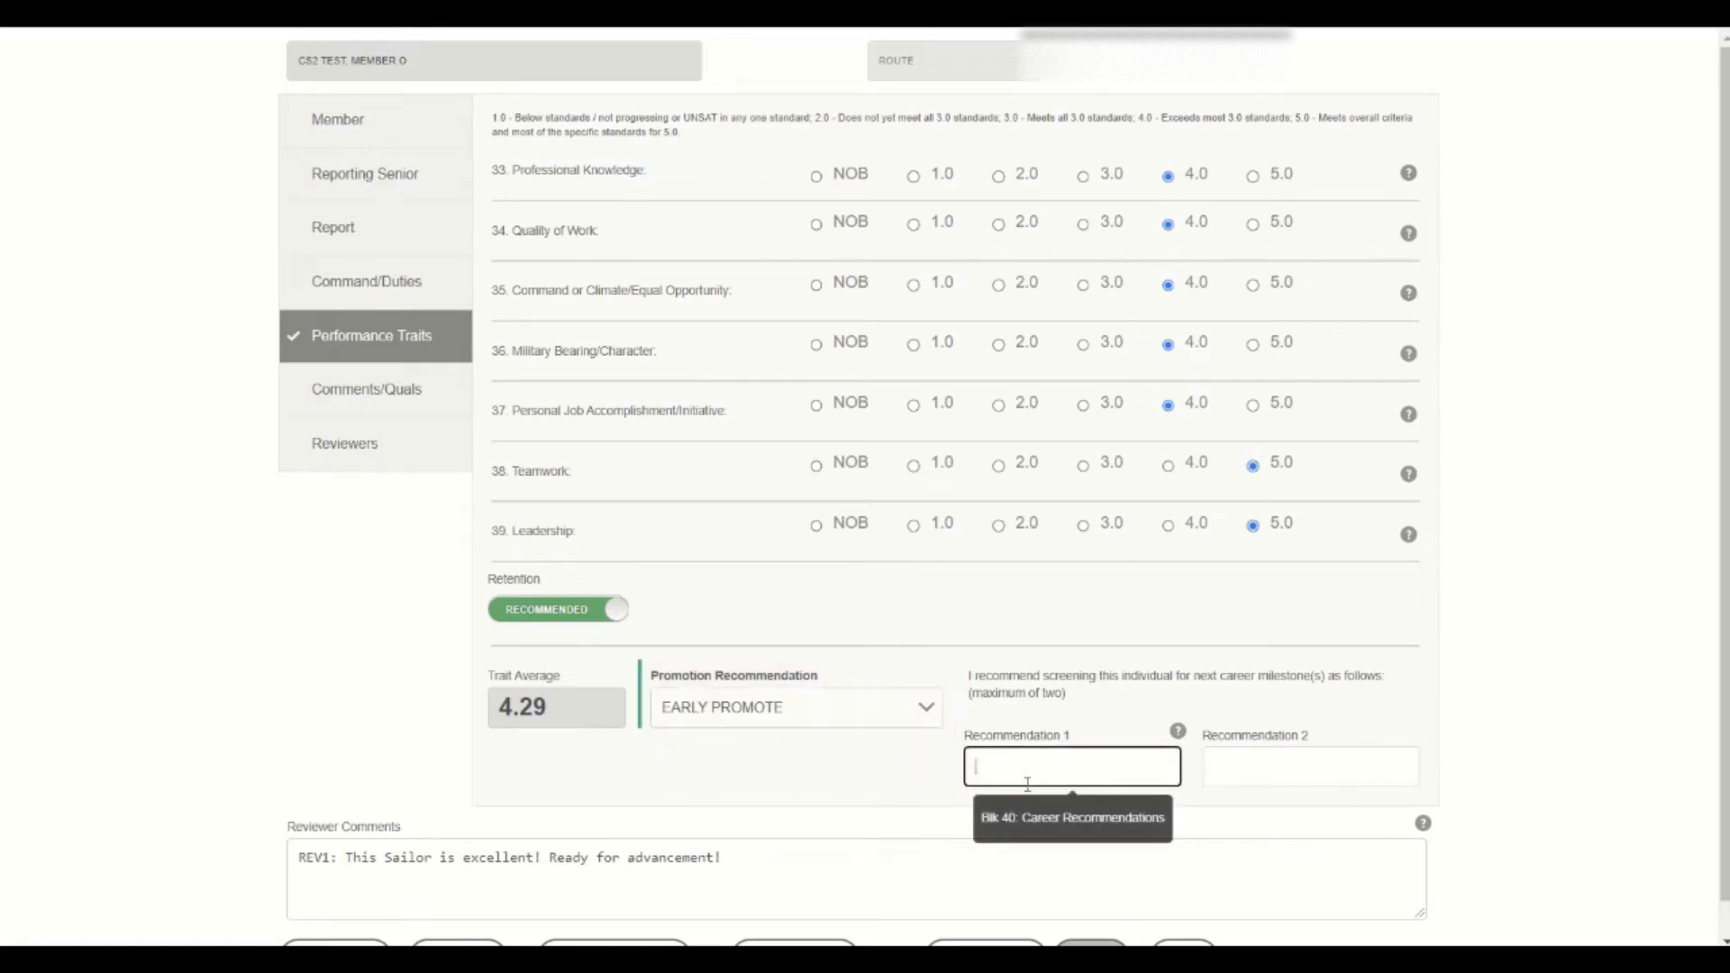
{"action": "type", "text": "TEST"}
{"action": "key", "text": "Tab"}
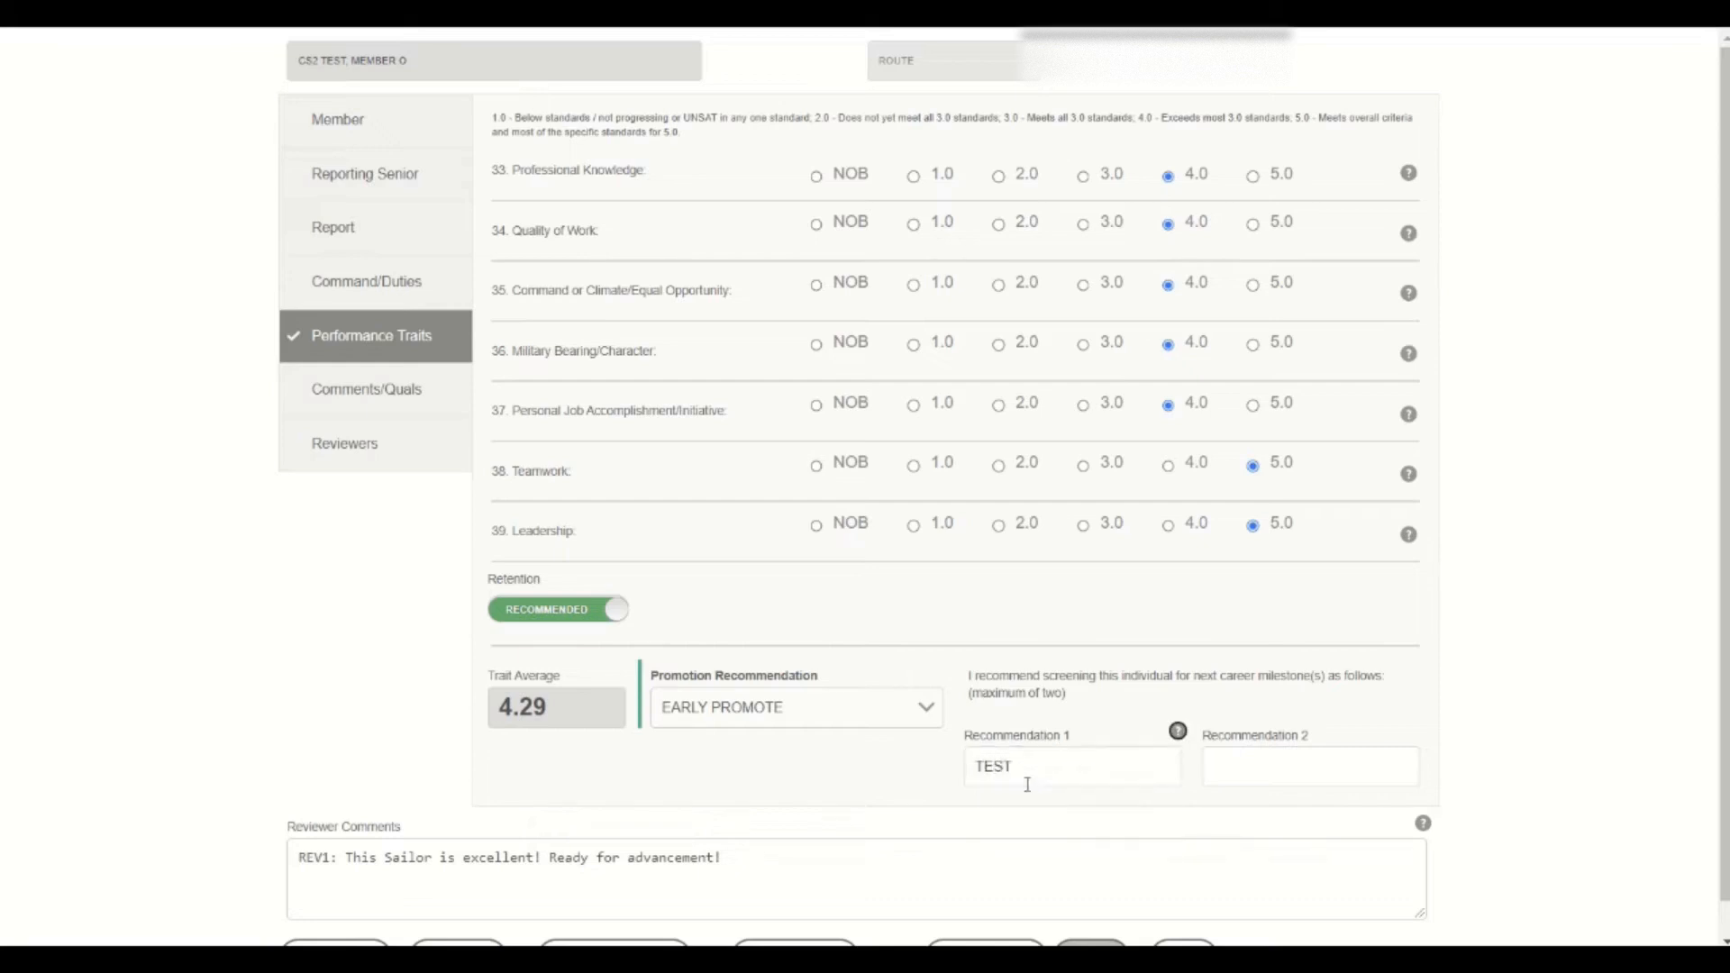
{"action": "key", "text": "Tab"}
{"action": "type", "text": "TEST"}
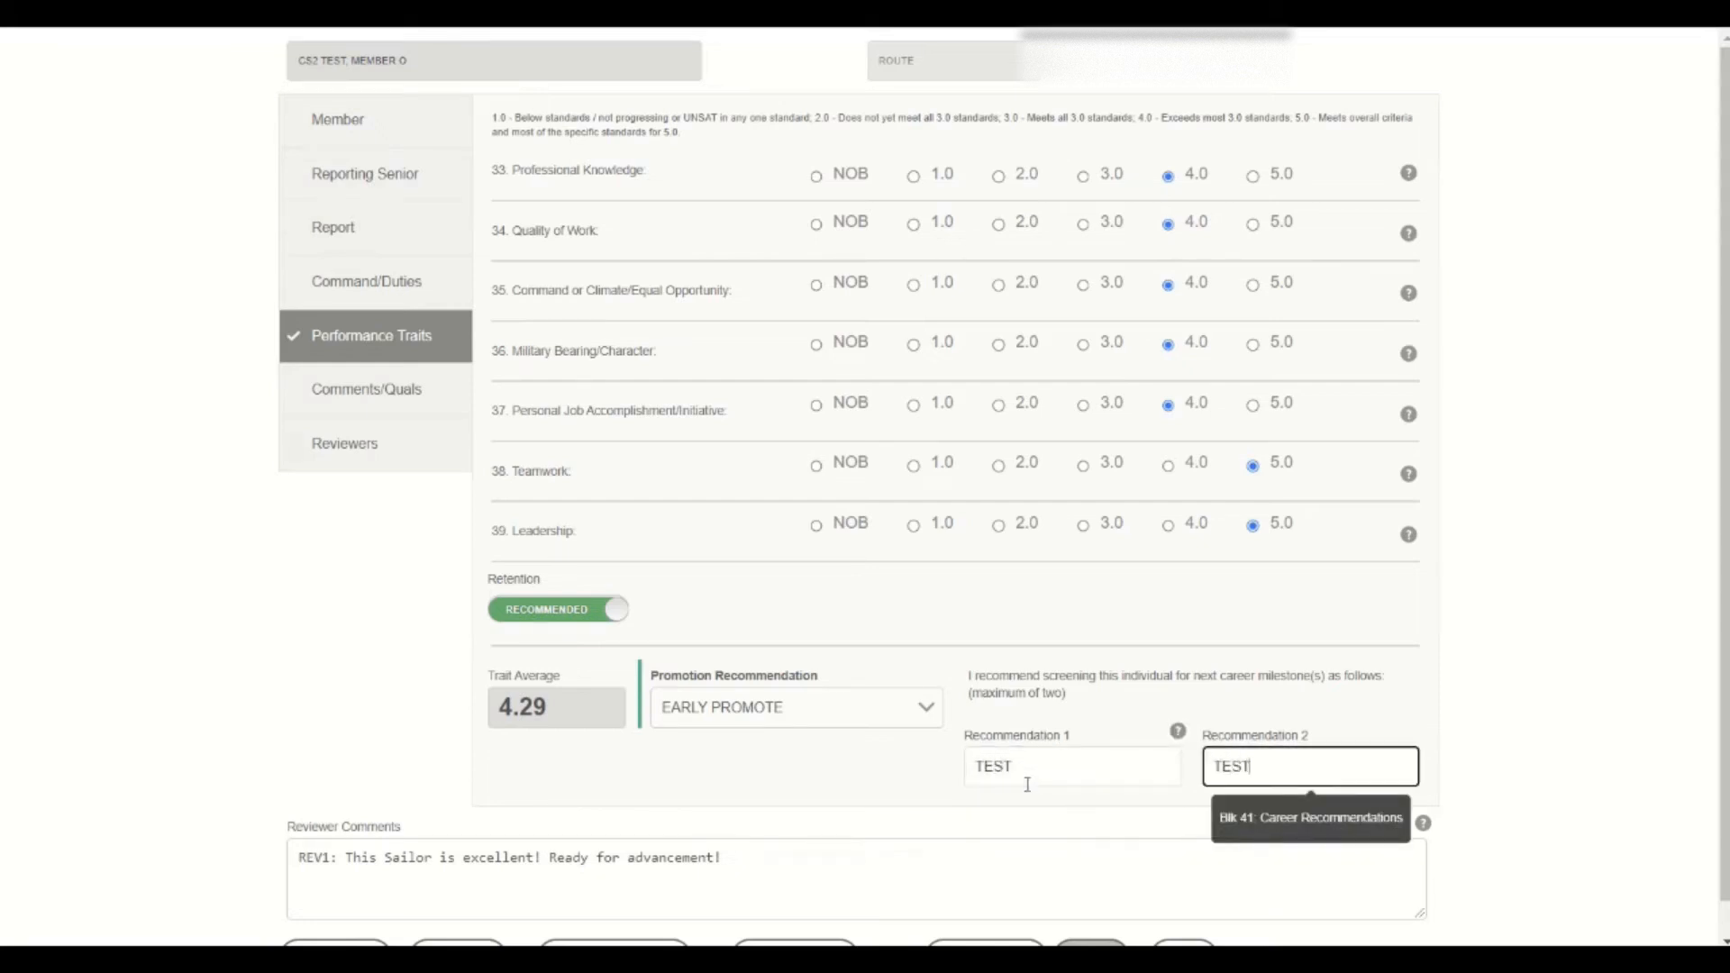
Enter the performance comment "I am a United States Sailor!" and the qualifications text "Qualified and was involved".
{"action": "left_click", "coordinate": [413, 390]}
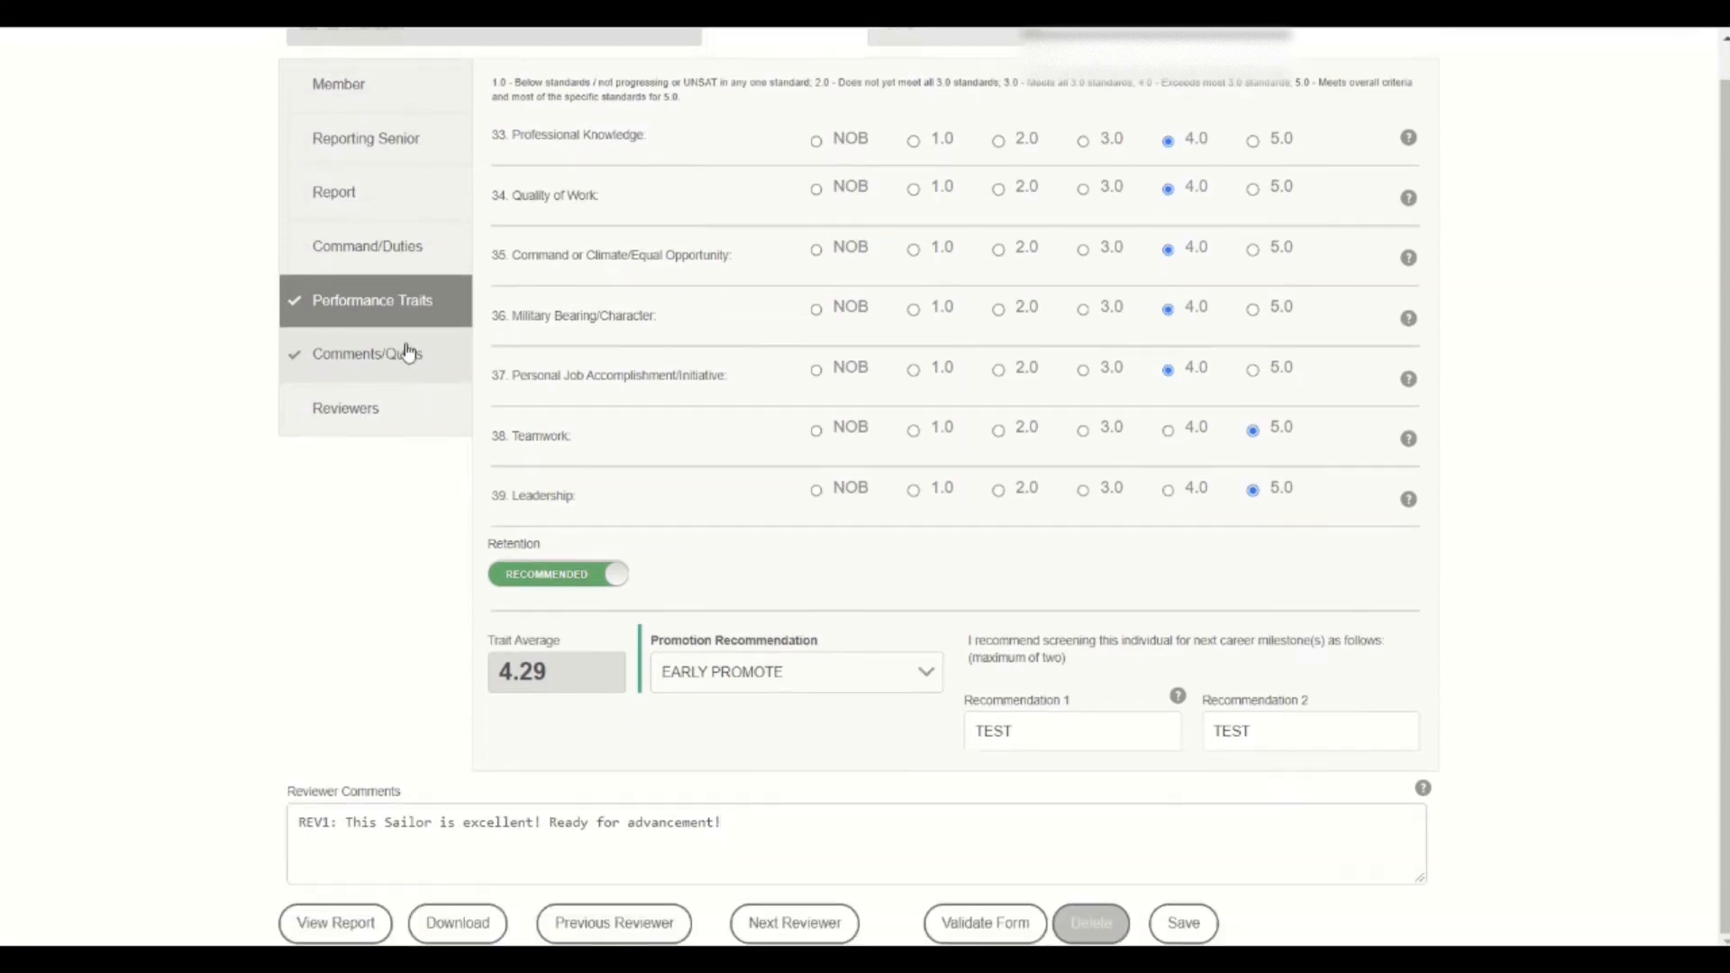
{"action": "left_click", "coordinate": [713, 369]}
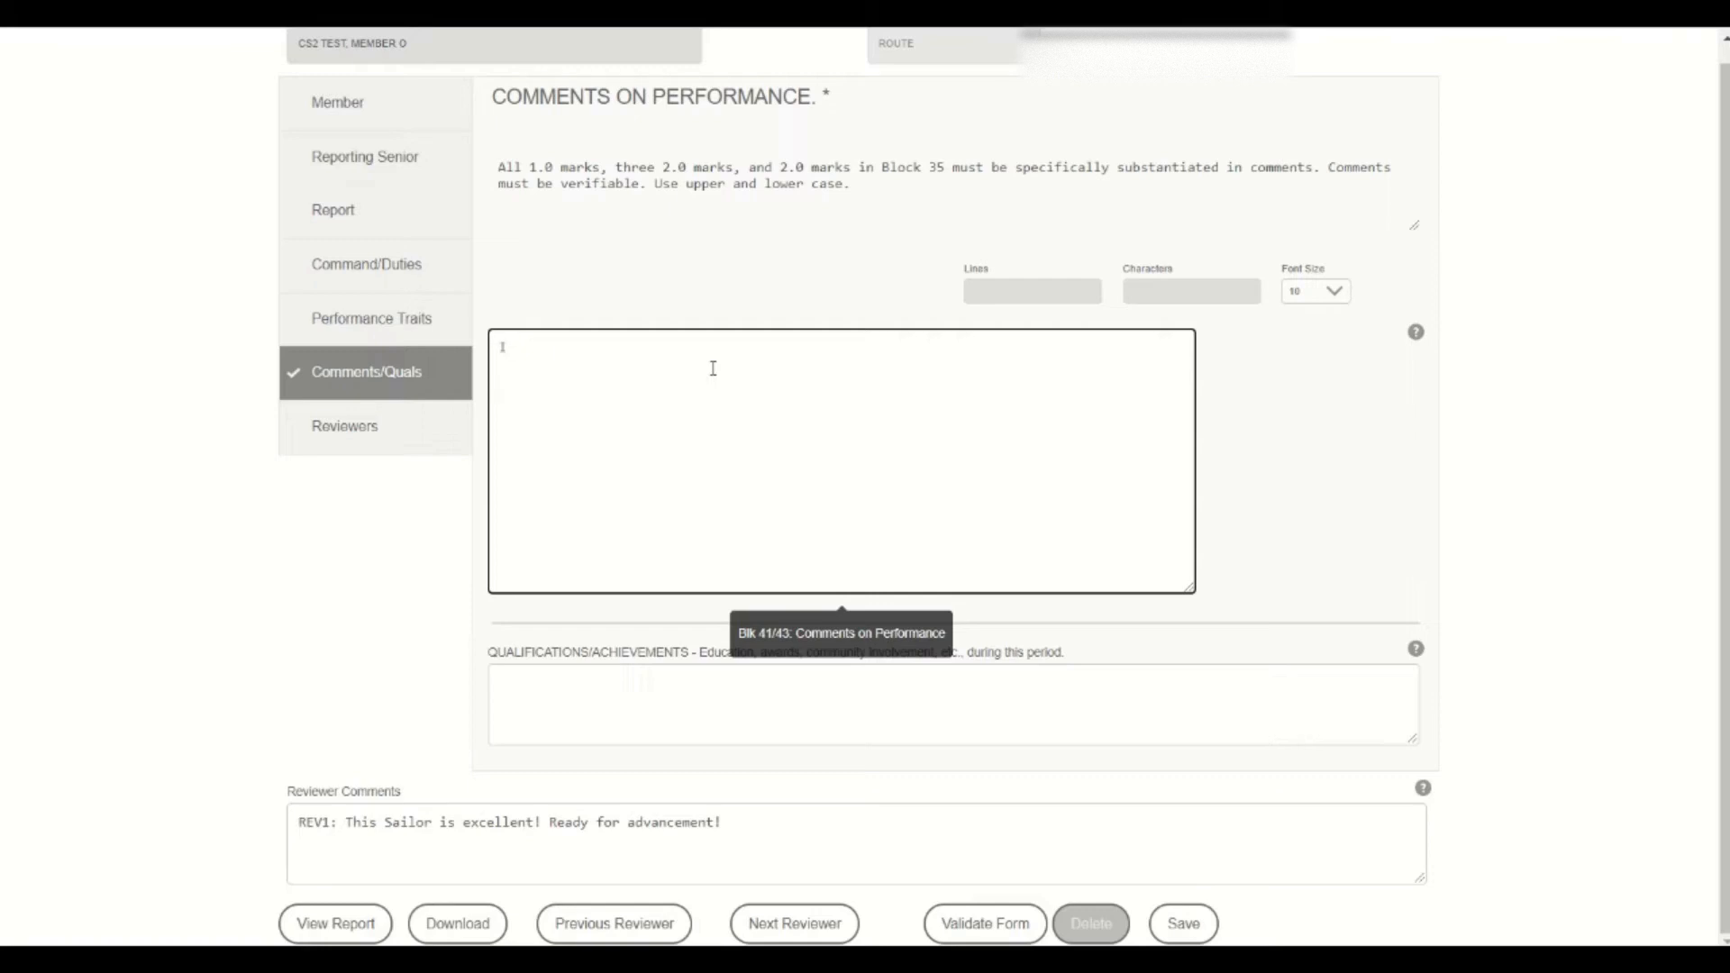
{"action": "type", "text": "I am a United States Sailor!"}
{"action": "left_click", "coordinate": [669, 693]}
{"action": "type", "text": "Qualified and was involved"}
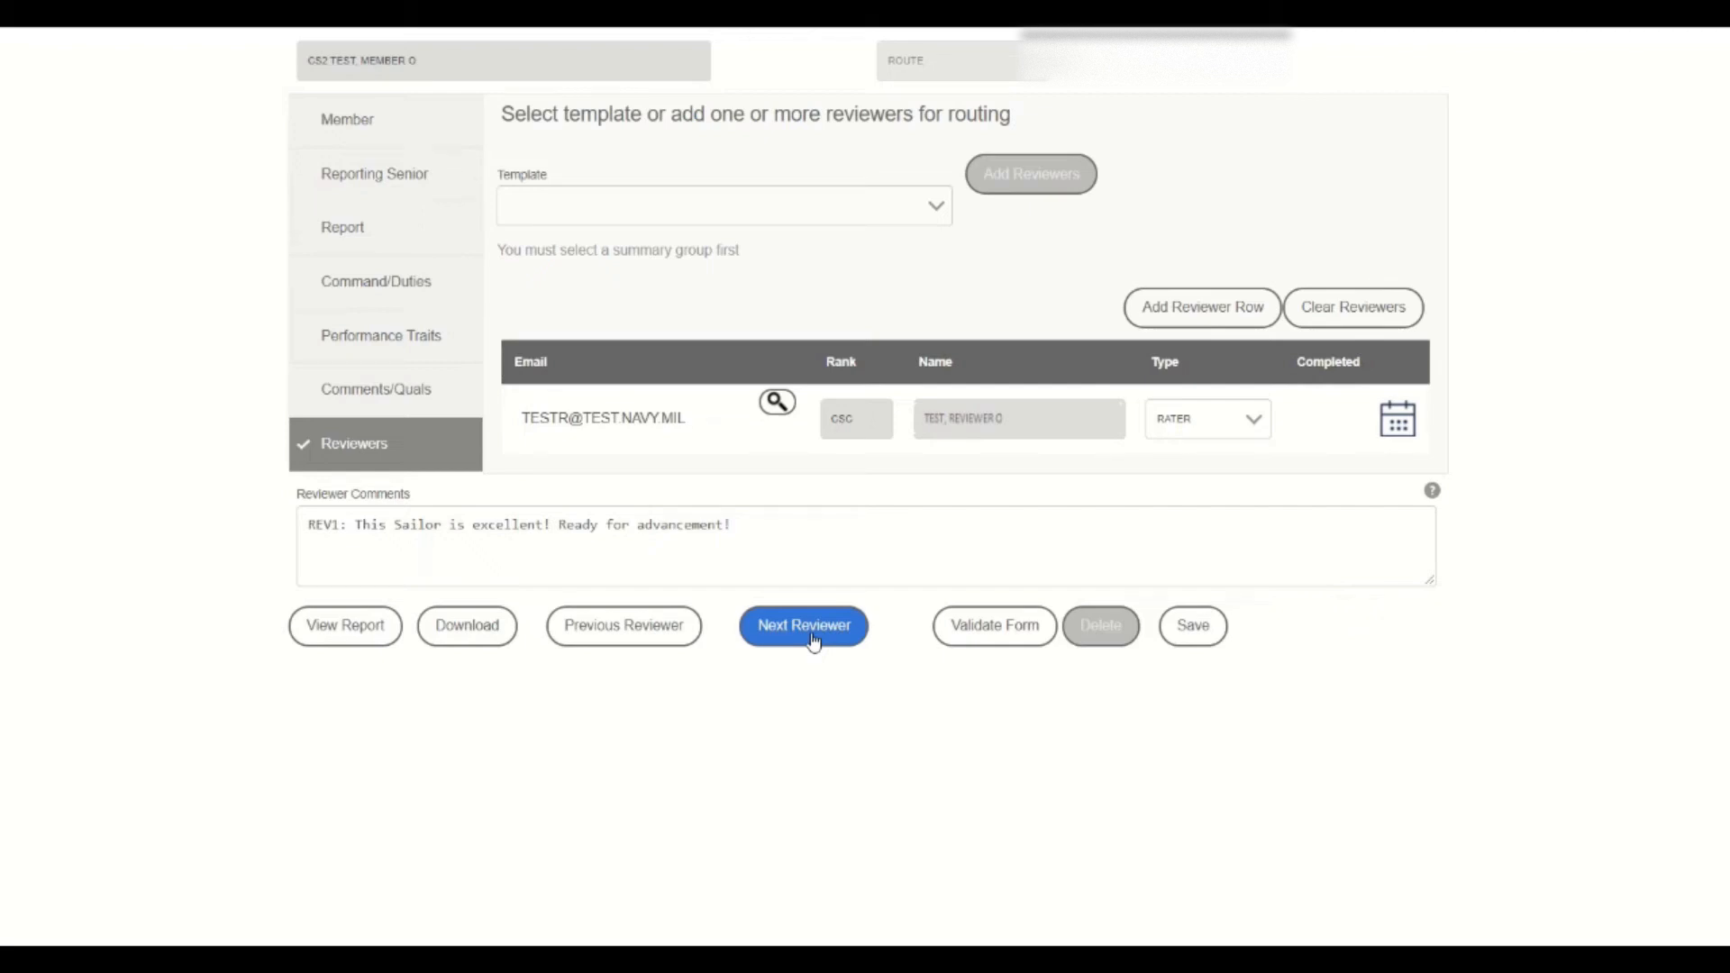
Forward the appraisal to the next reviewer, reload Manage Appraisal and check the appraisals you have access to.
{"action": "left_click", "coordinate": [814, 641]}
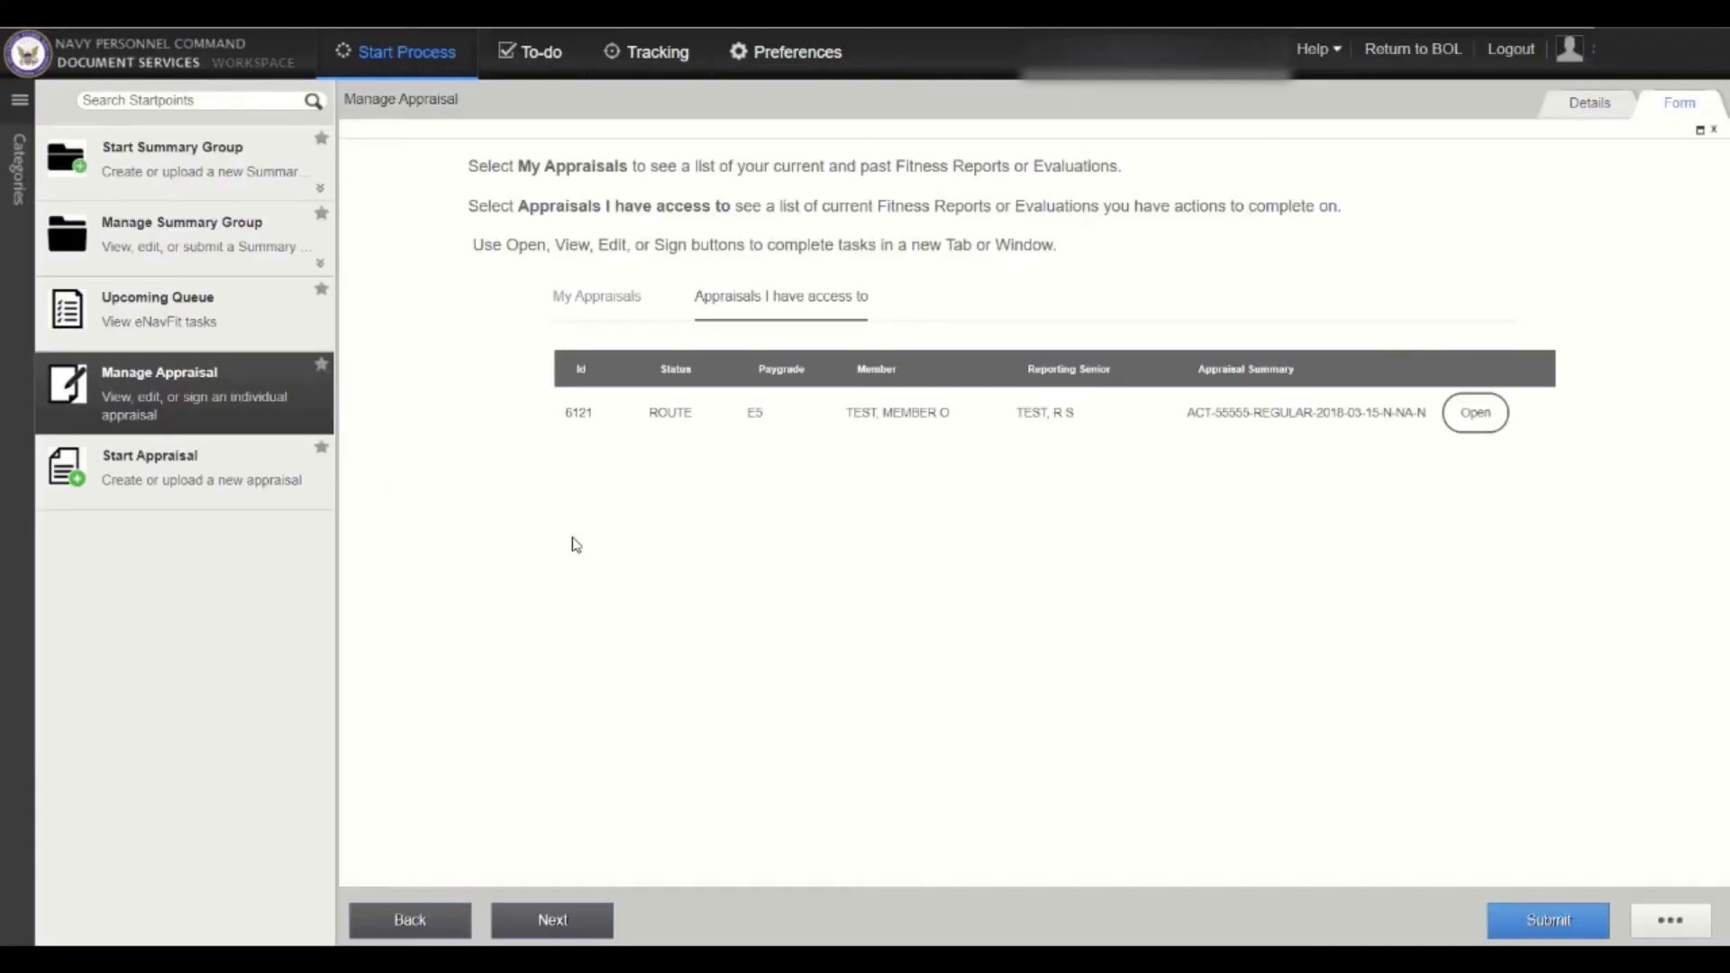
{"action": "left_click", "coordinate": [238, 404]}
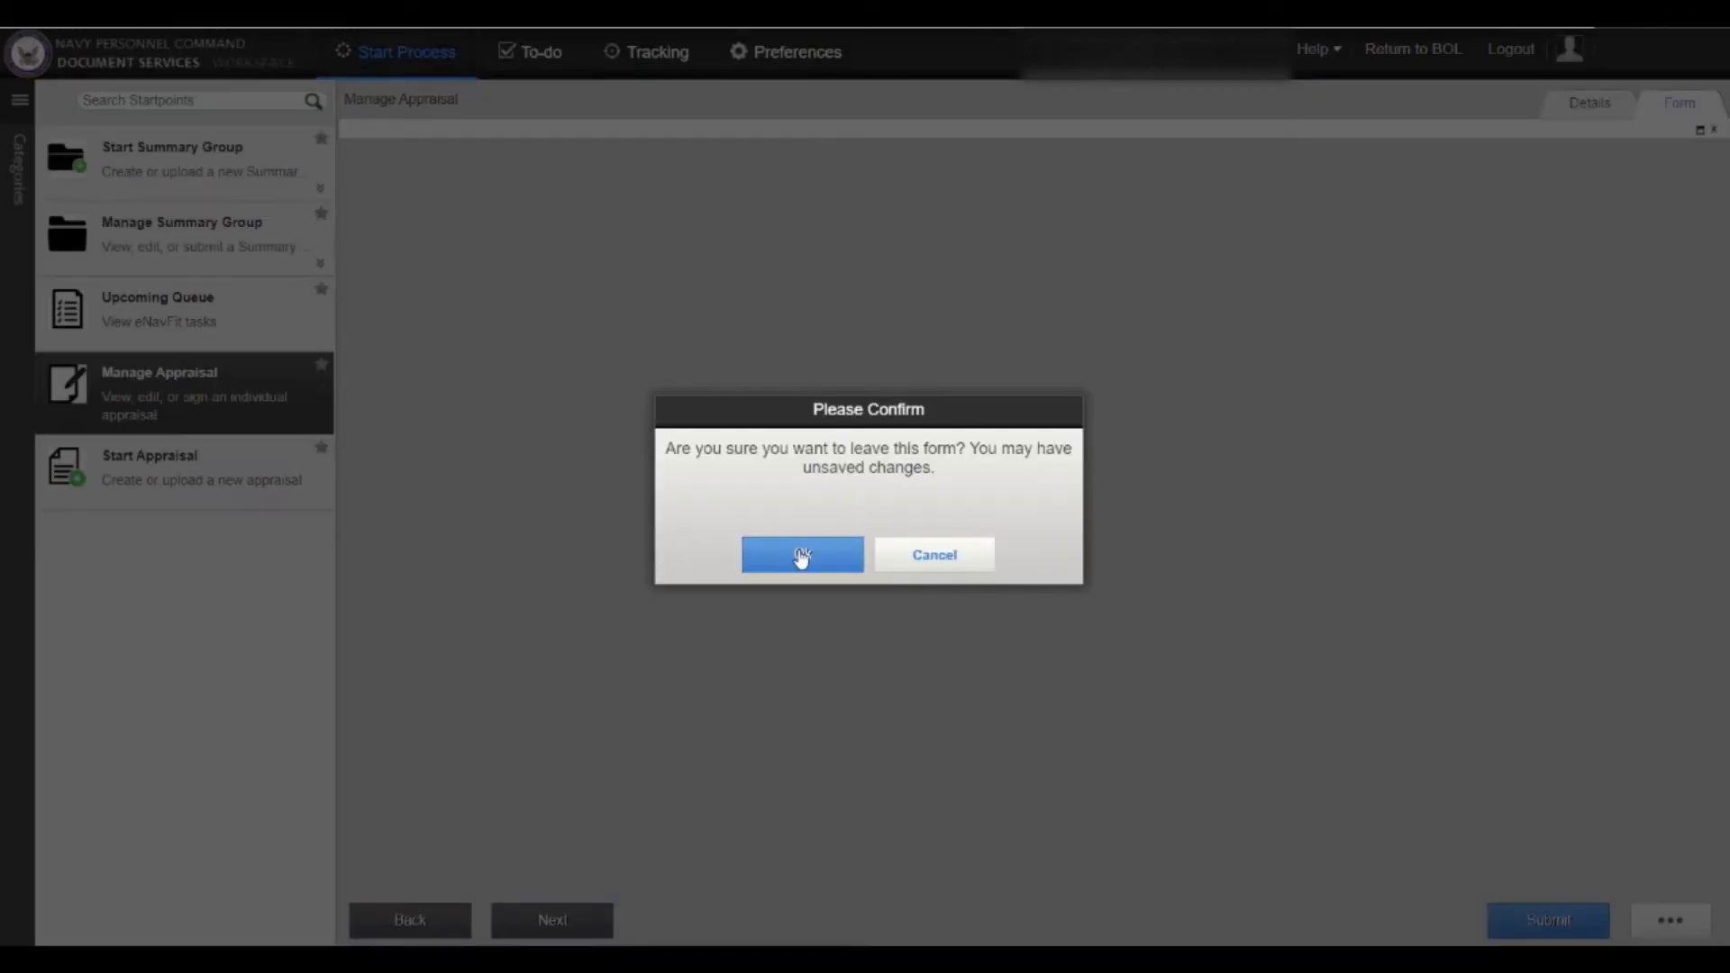
{"action": "left_click", "coordinate": [801, 558]}
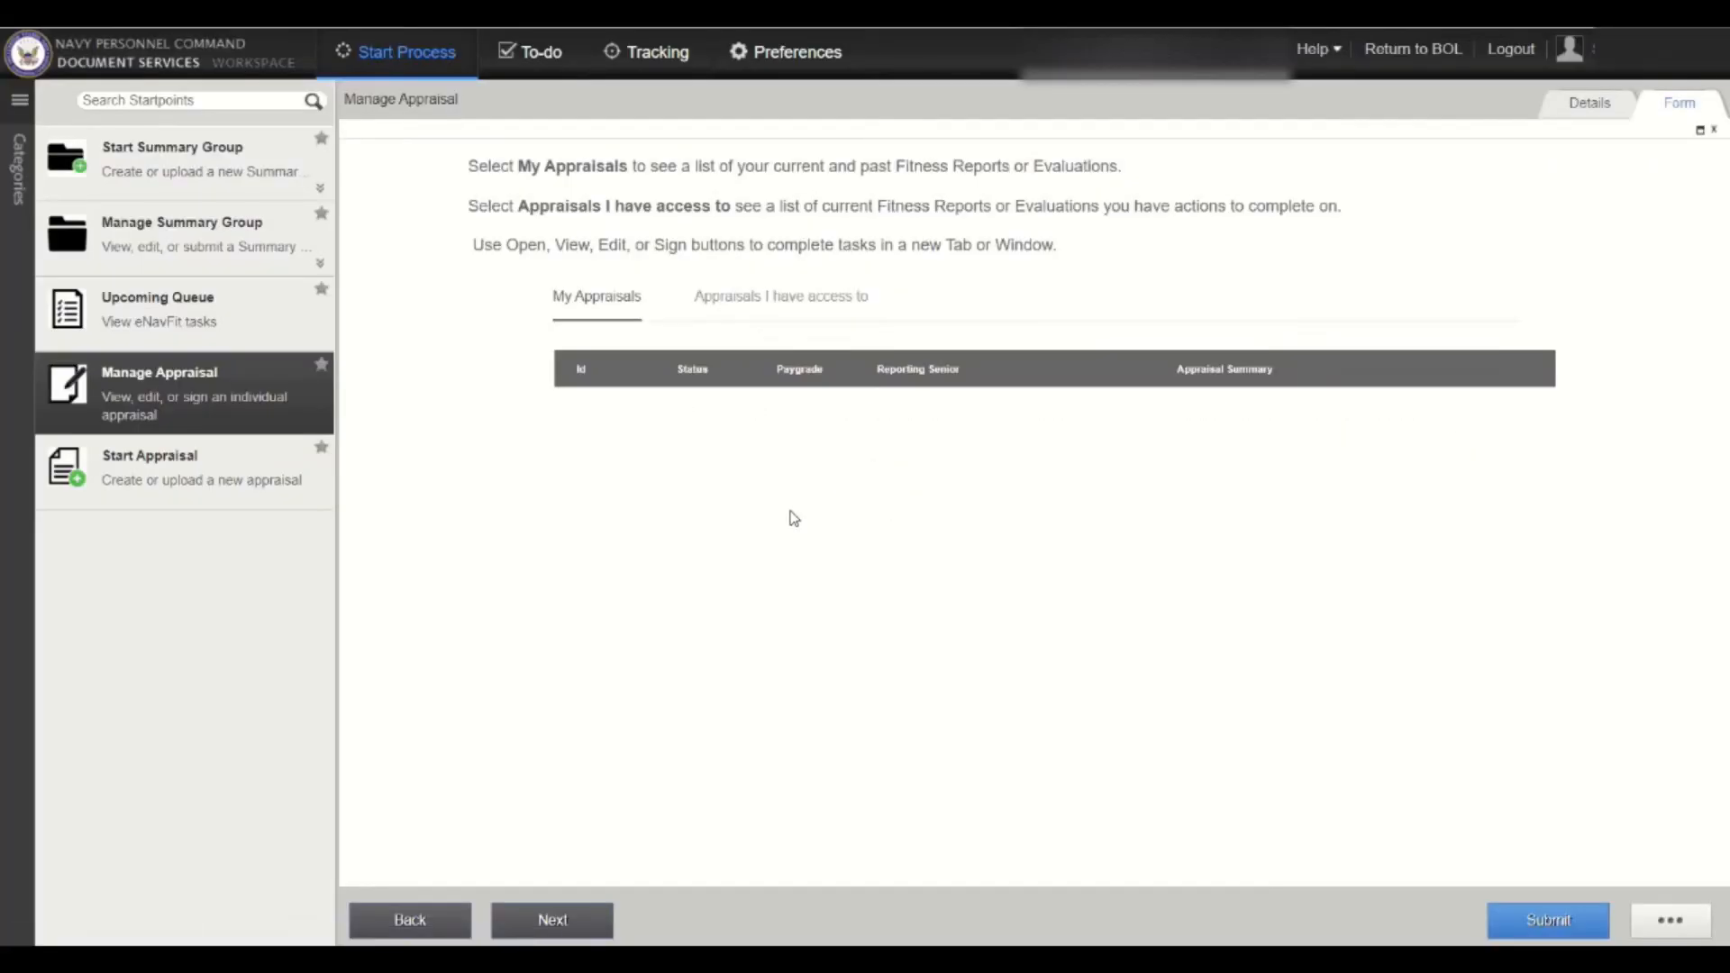
{"action": "left_click", "coordinate": [762, 311]}
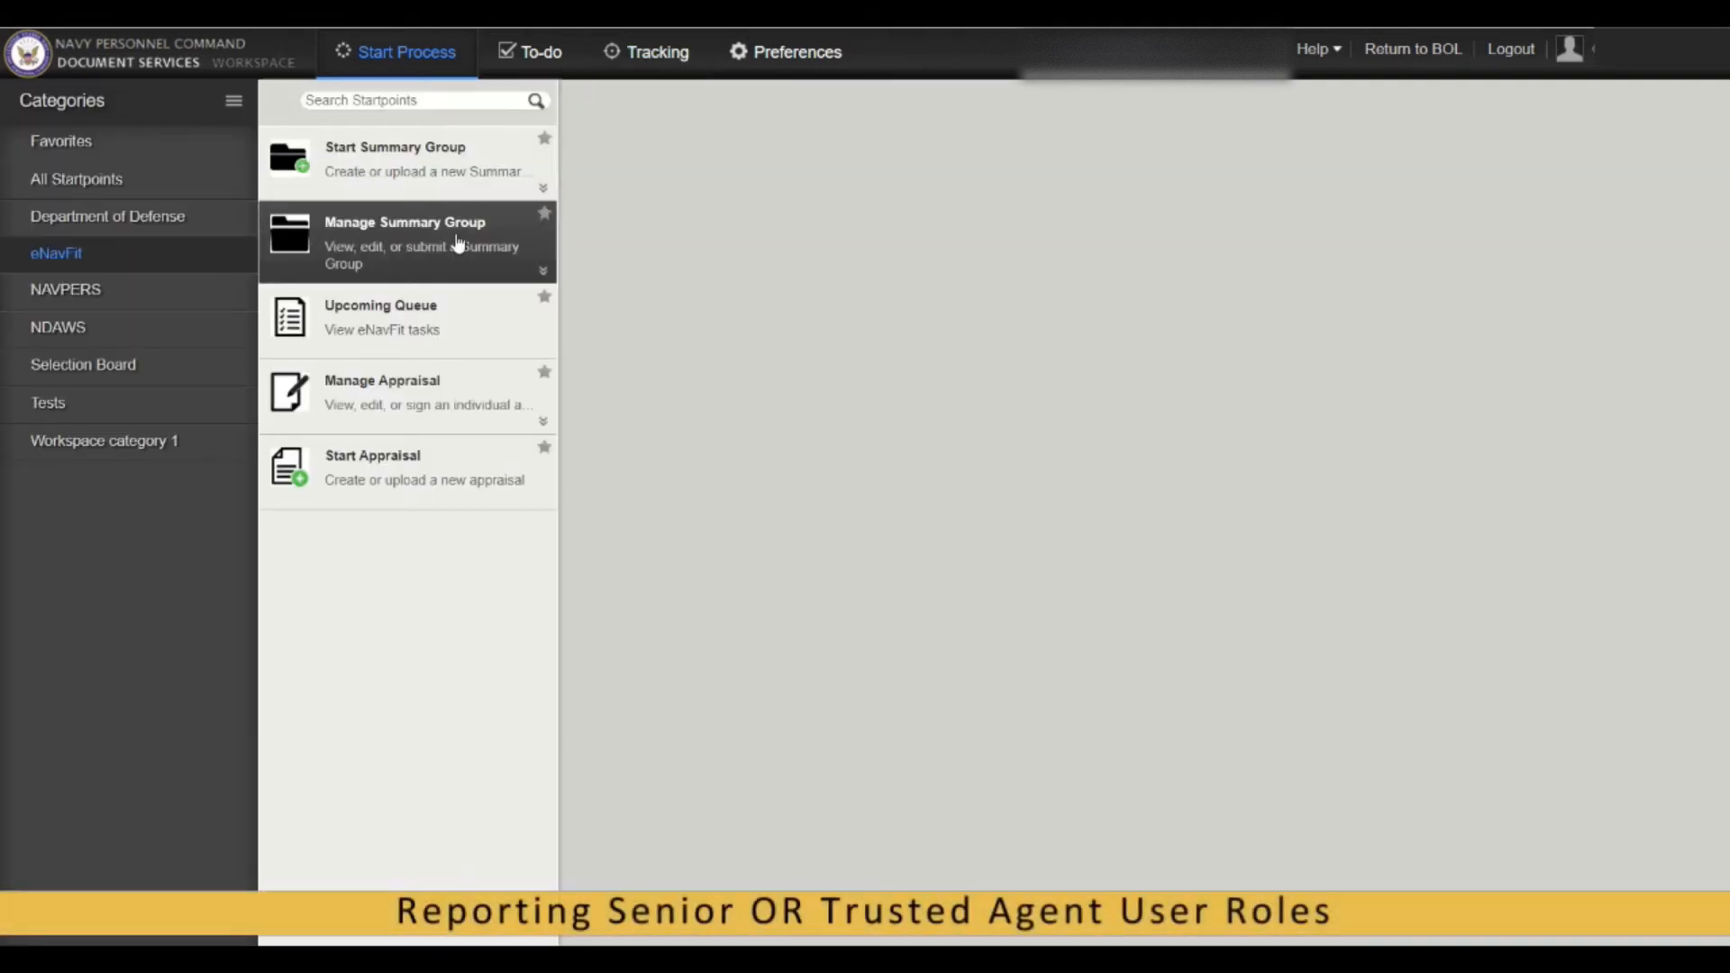
Open the active summary group AN-PERIODIC-E5-01032022 from Manage Summary Group and save it with the status REVIEWED.
{"action": "left_click", "coordinate": [458, 243]}
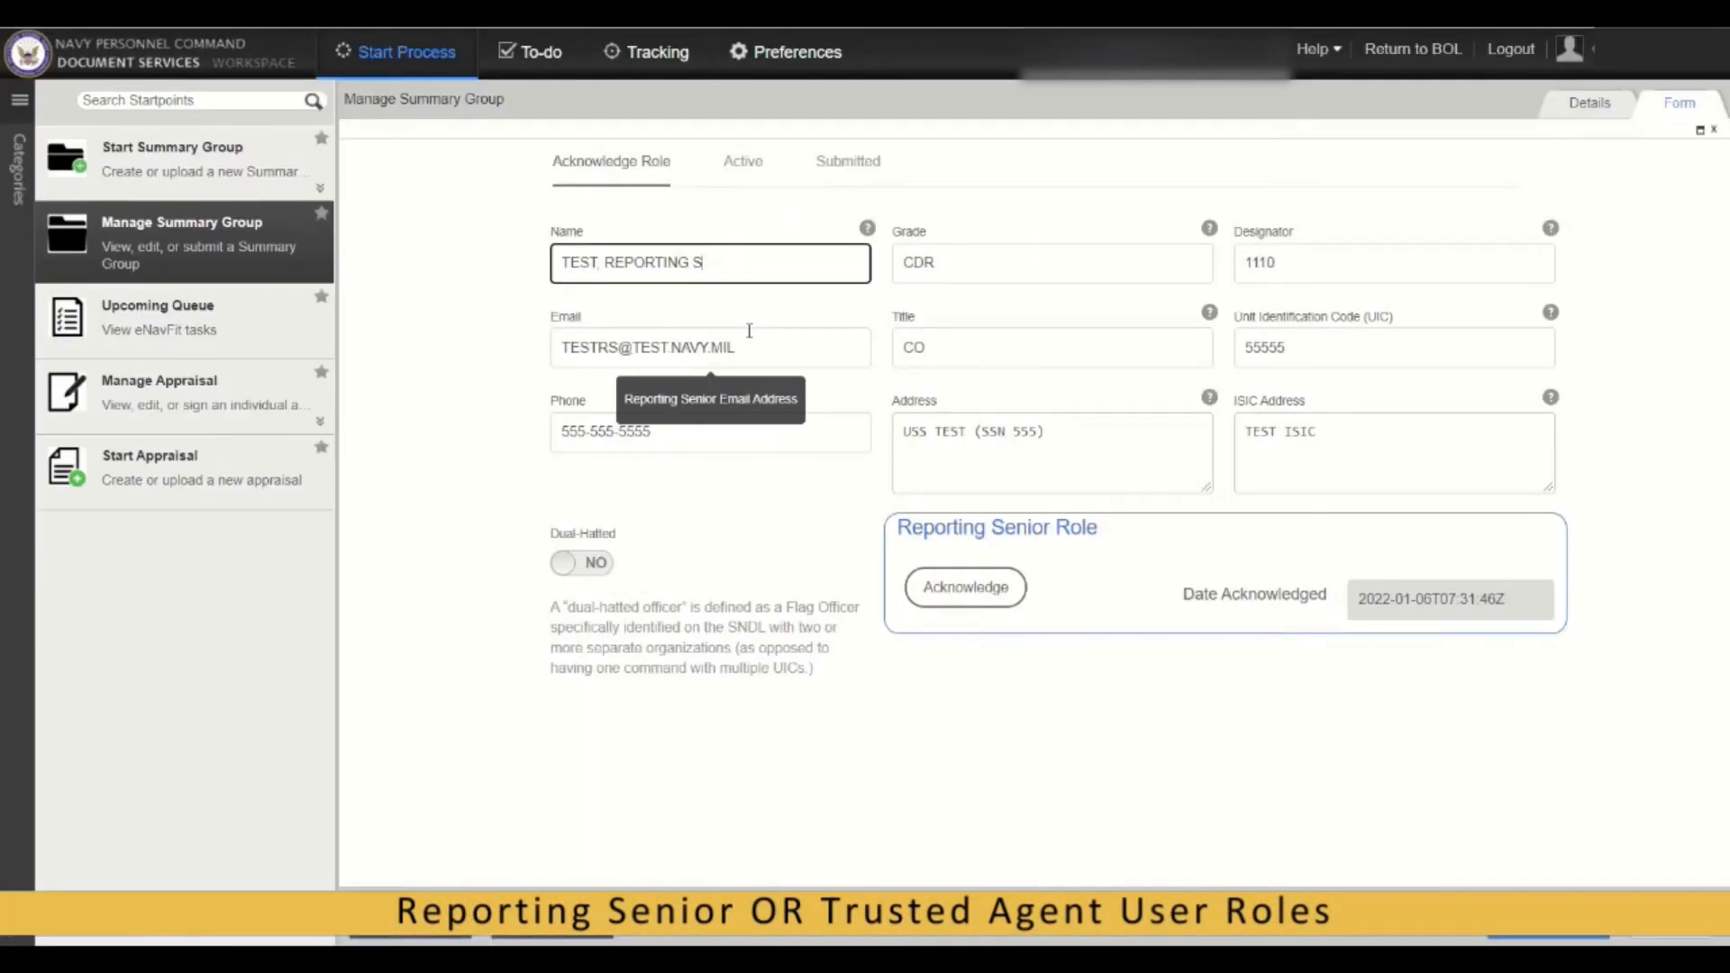
{"action": "left_click", "coordinate": [743, 162]}
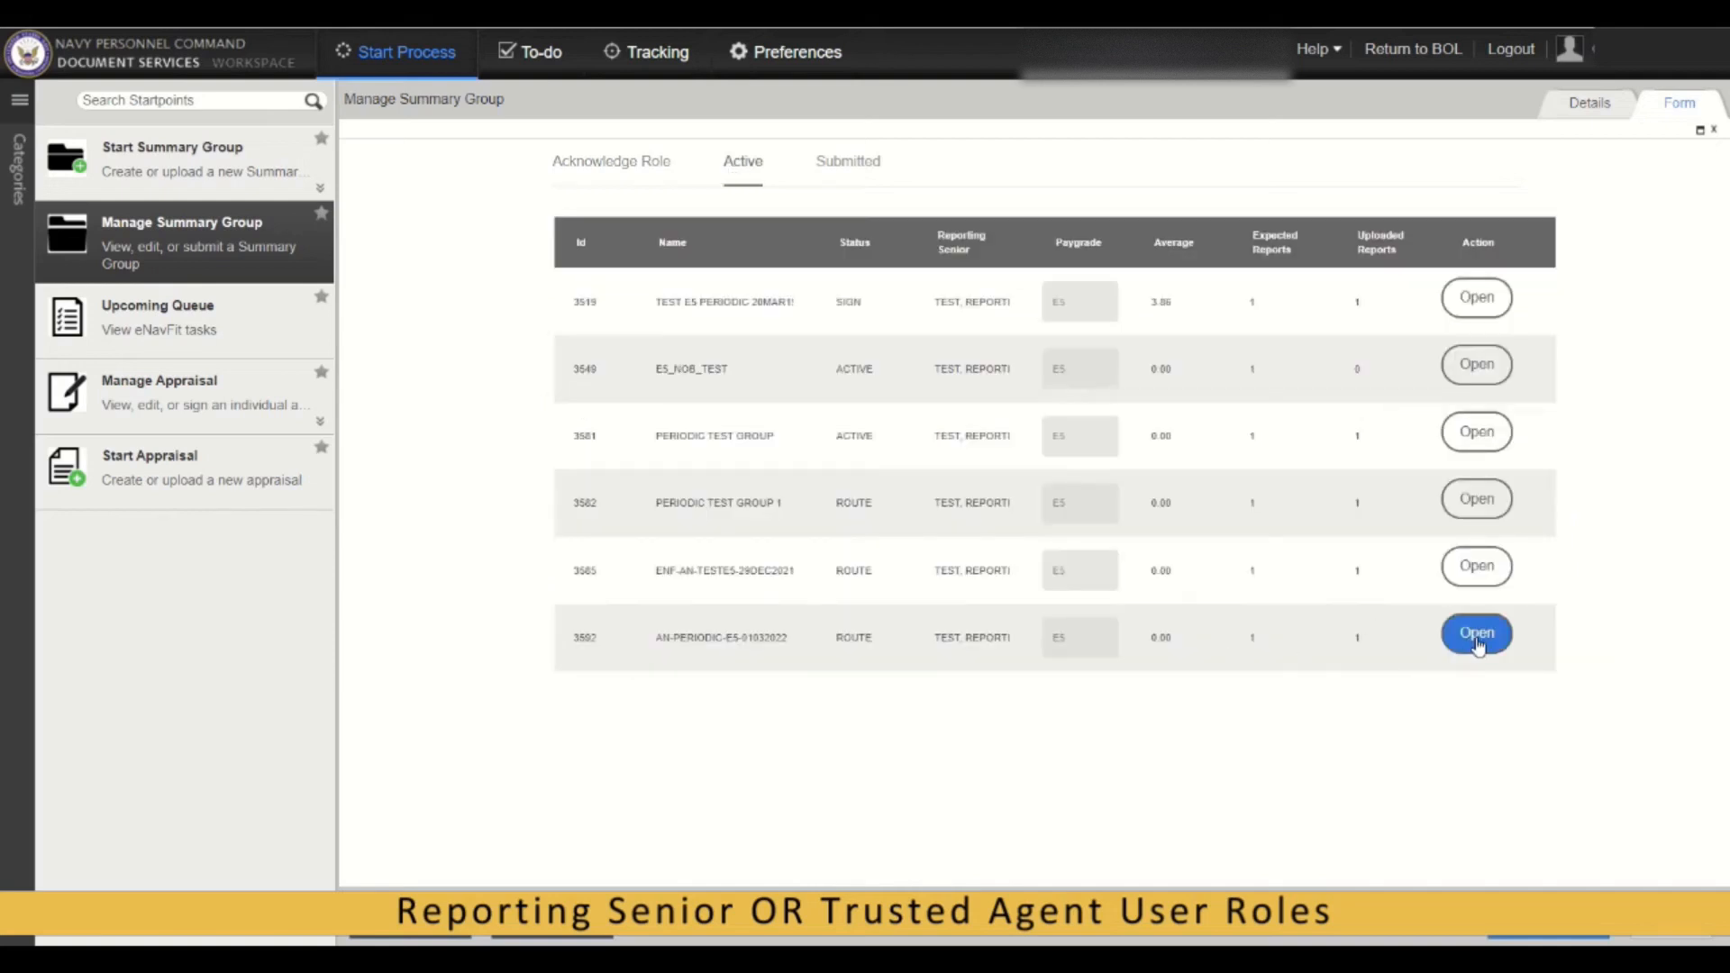
{"action": "left_click", "coordinate": [1481, 641]}
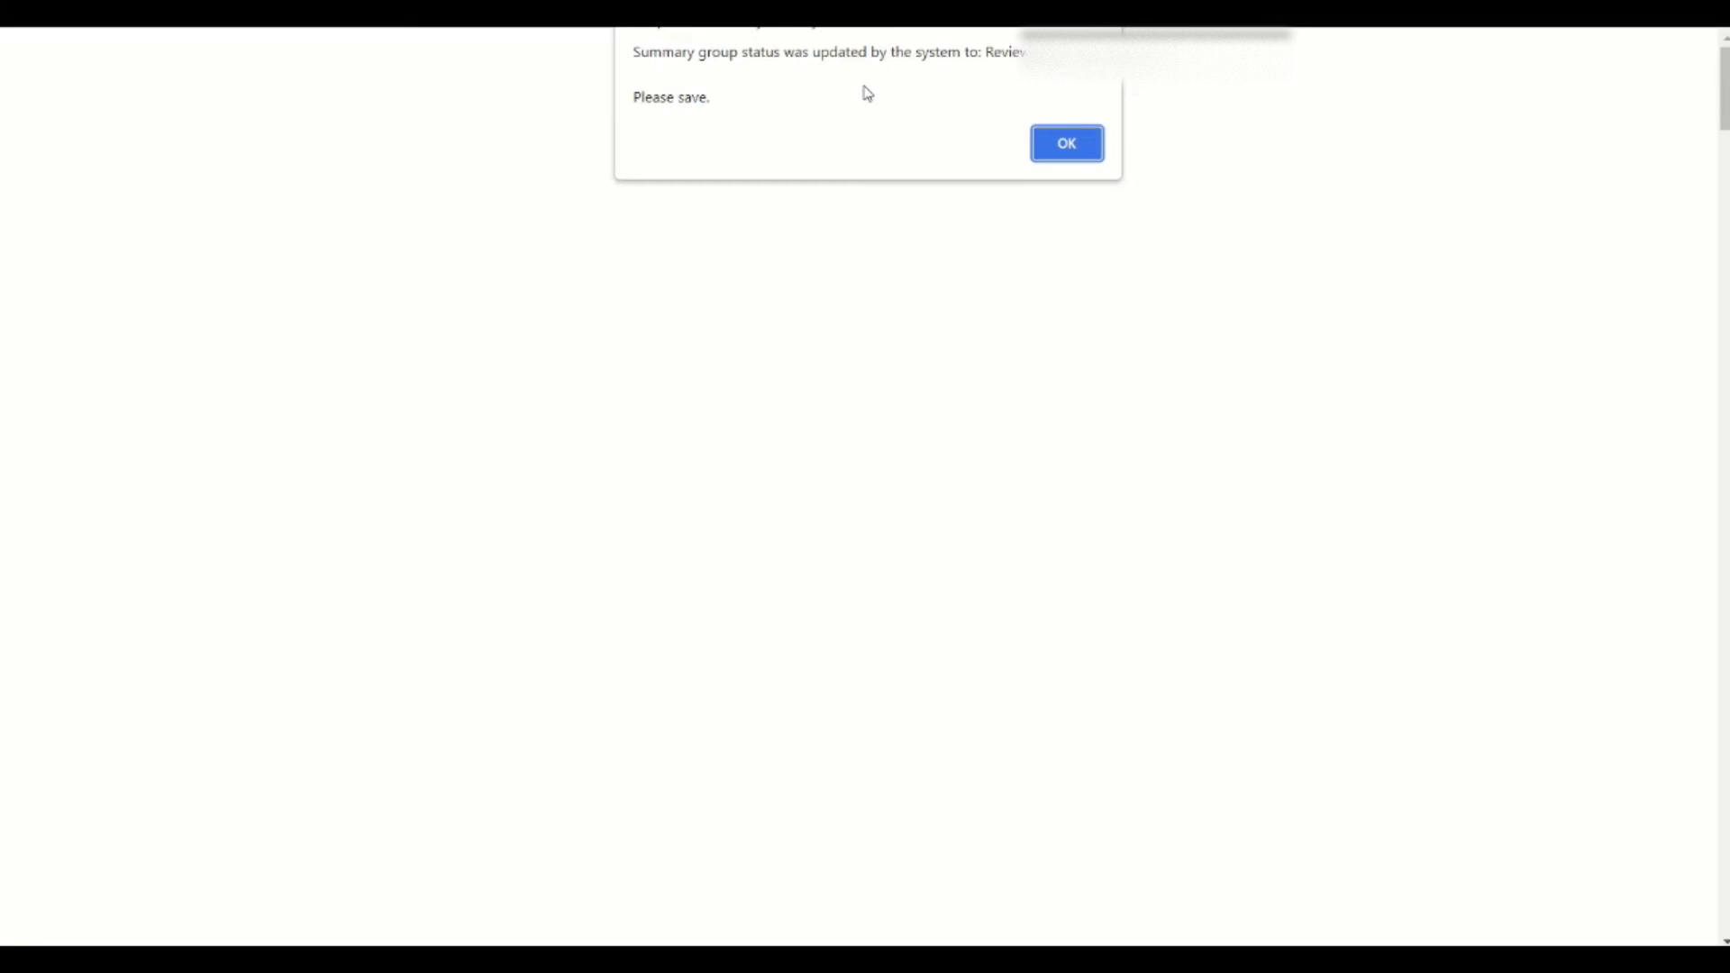
{"action": "left_click", "coordinate": [1077, 143]}
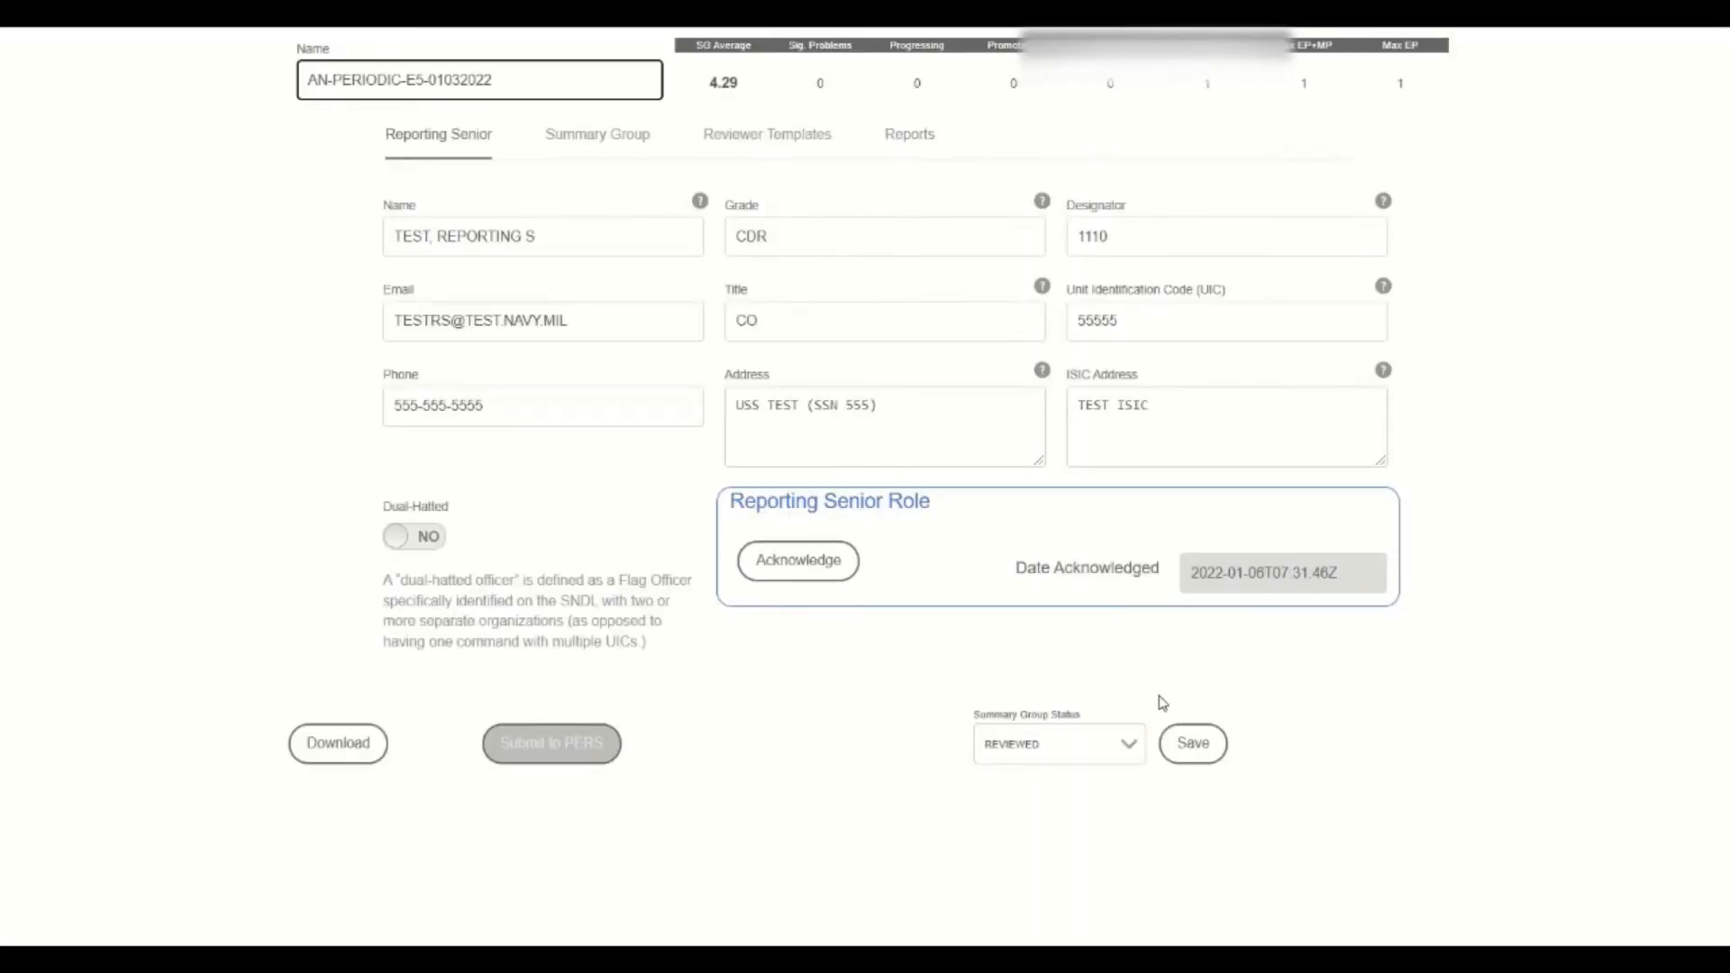
{"action": "left_click", "coordinate": [1199, 746]}
Check the member's report in the summary group and set the group status to SIGN for all members.
{"action": "left_click", "coordinate": [901, 139]}
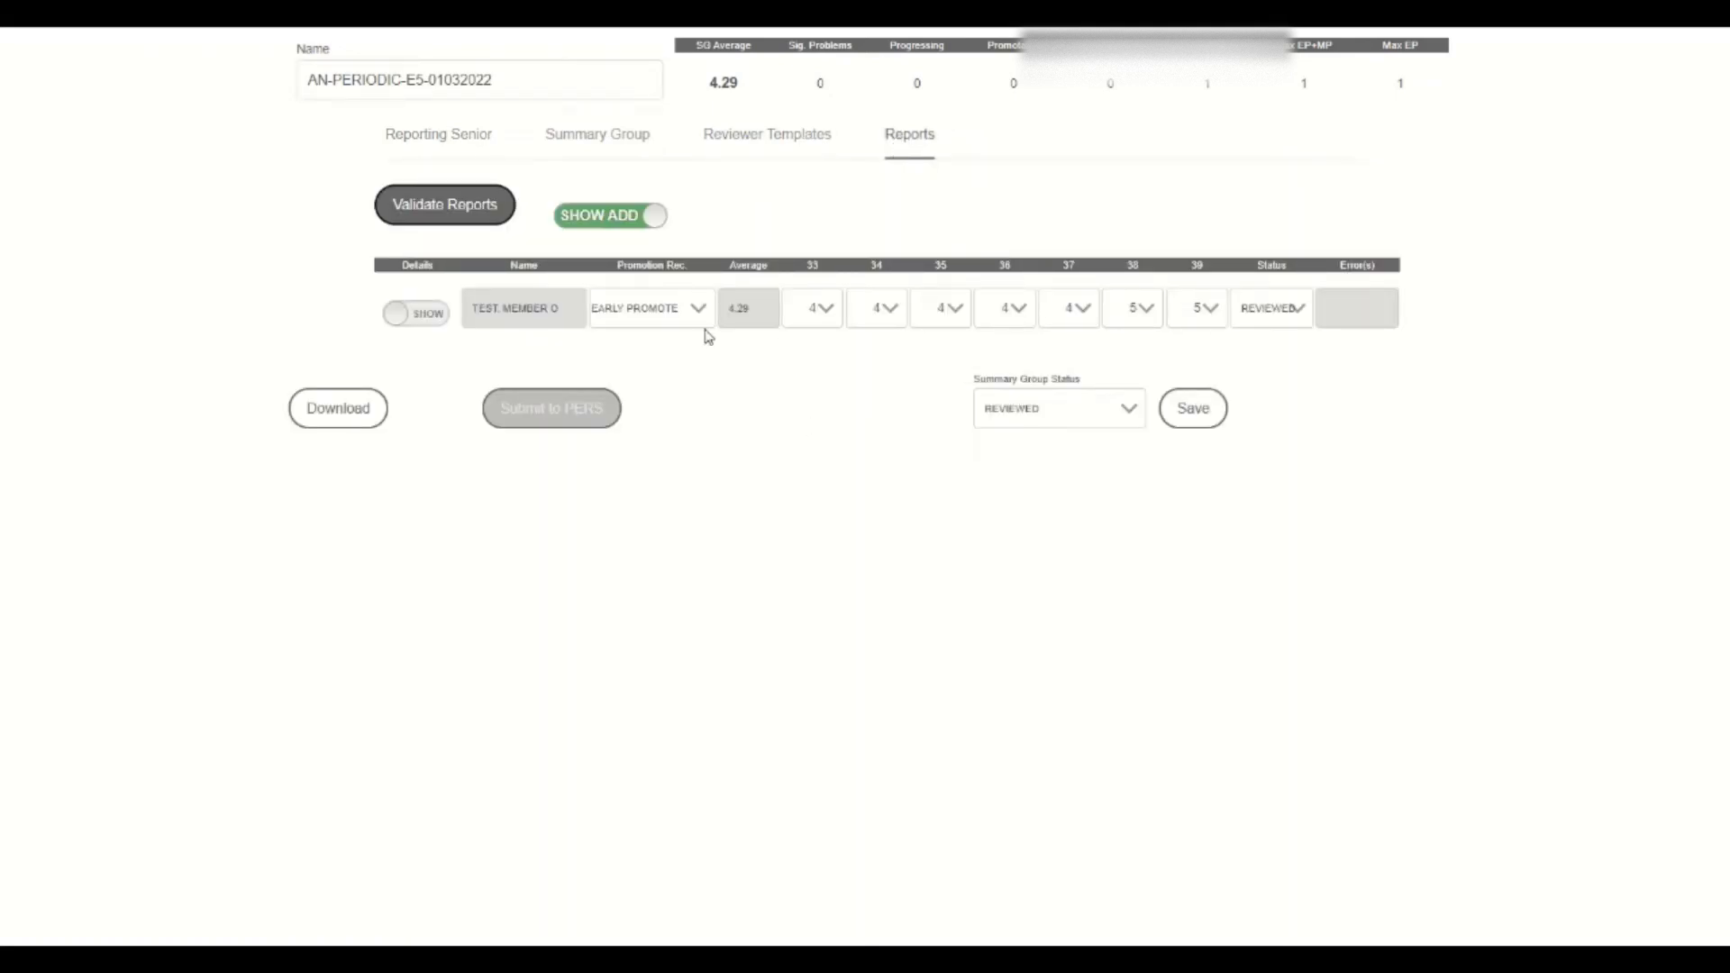
{"action": "left_click", "coordinate": [437, 320]}
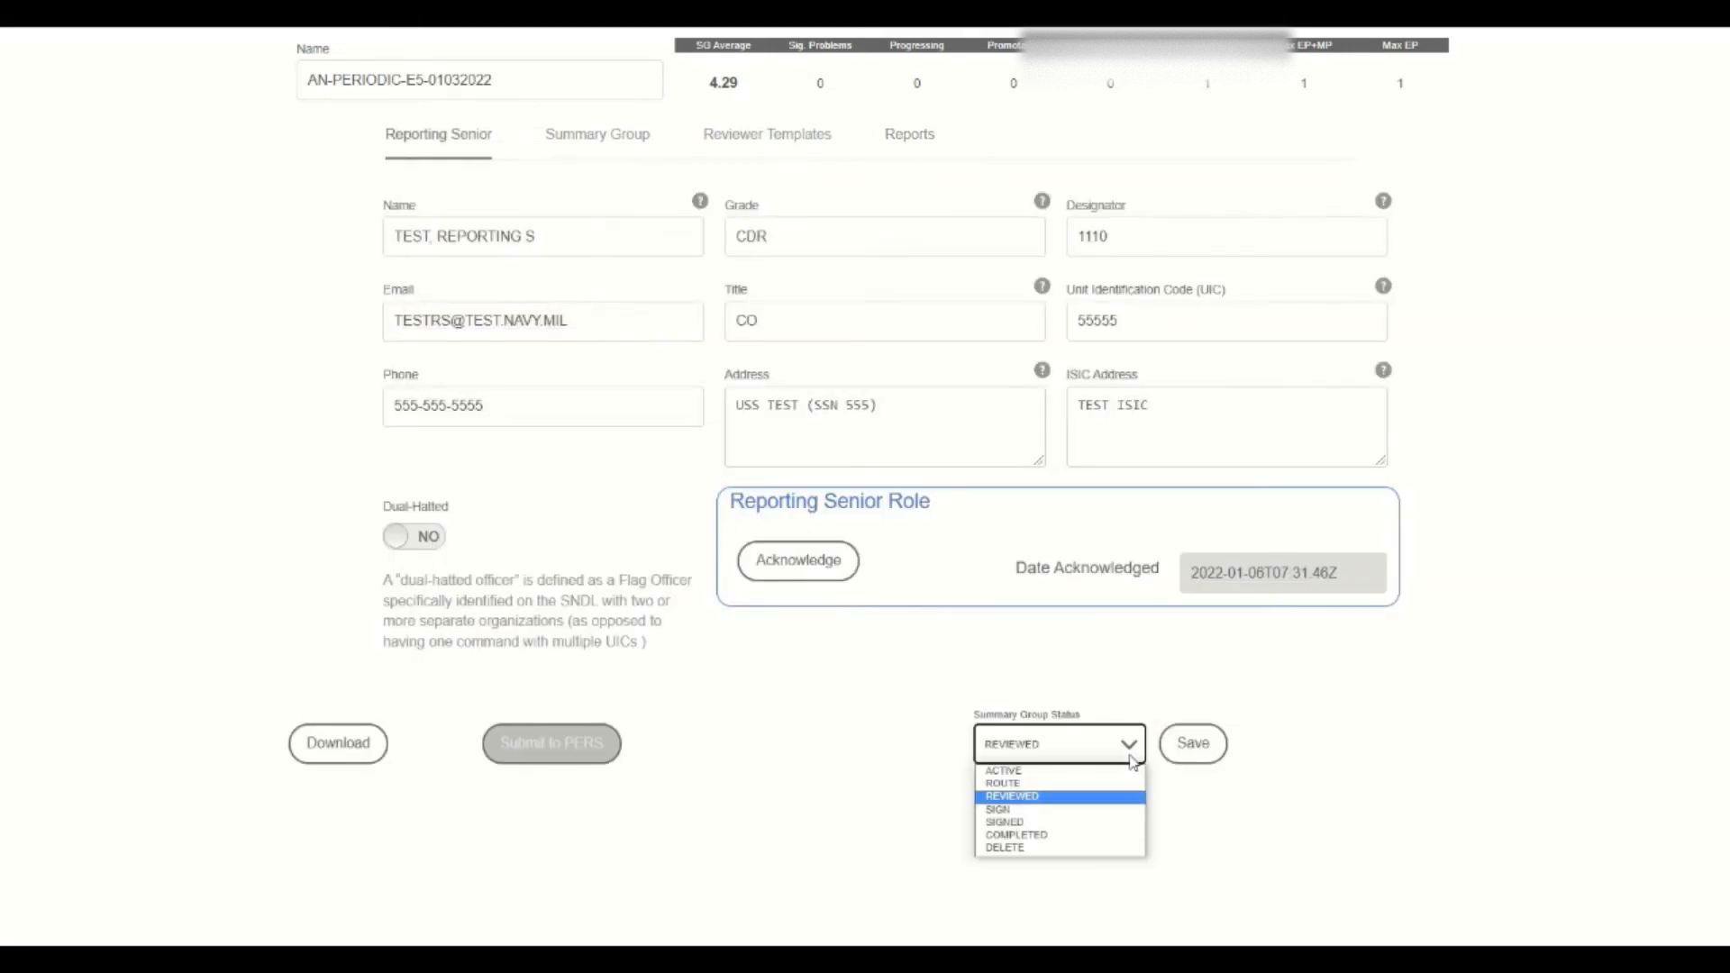
{"action": "left_click", "coordinate": [1112, 815]}
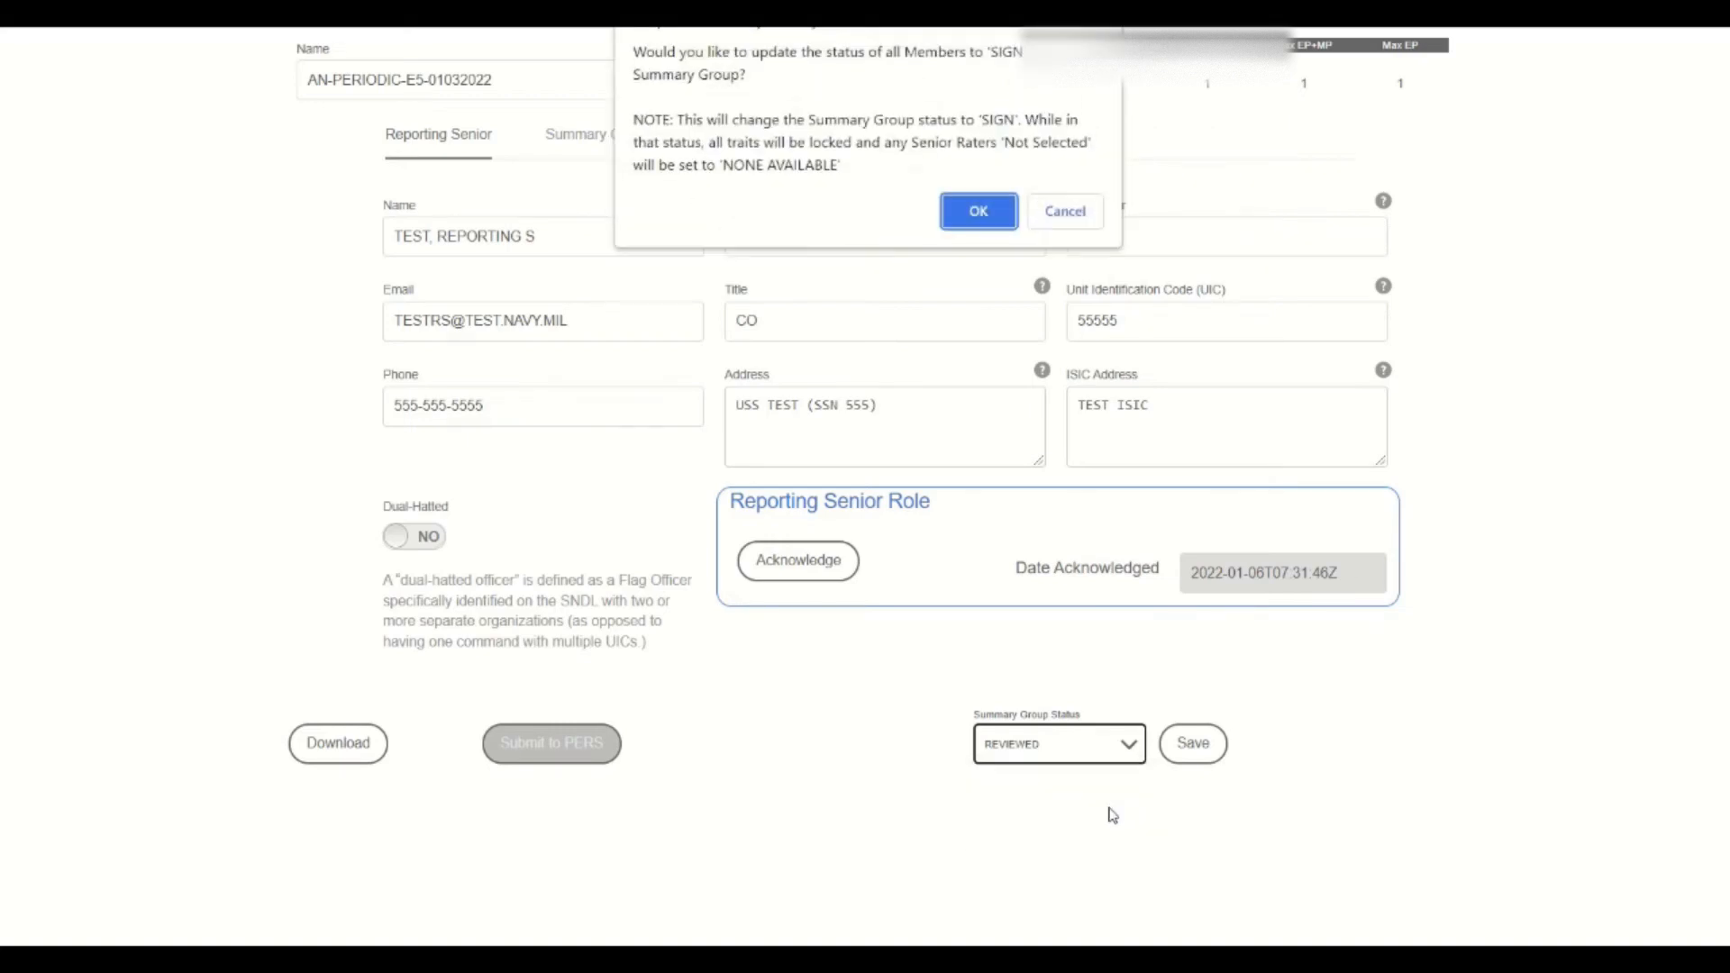
{"action": "left_click", "coordinate": [978, 212]}
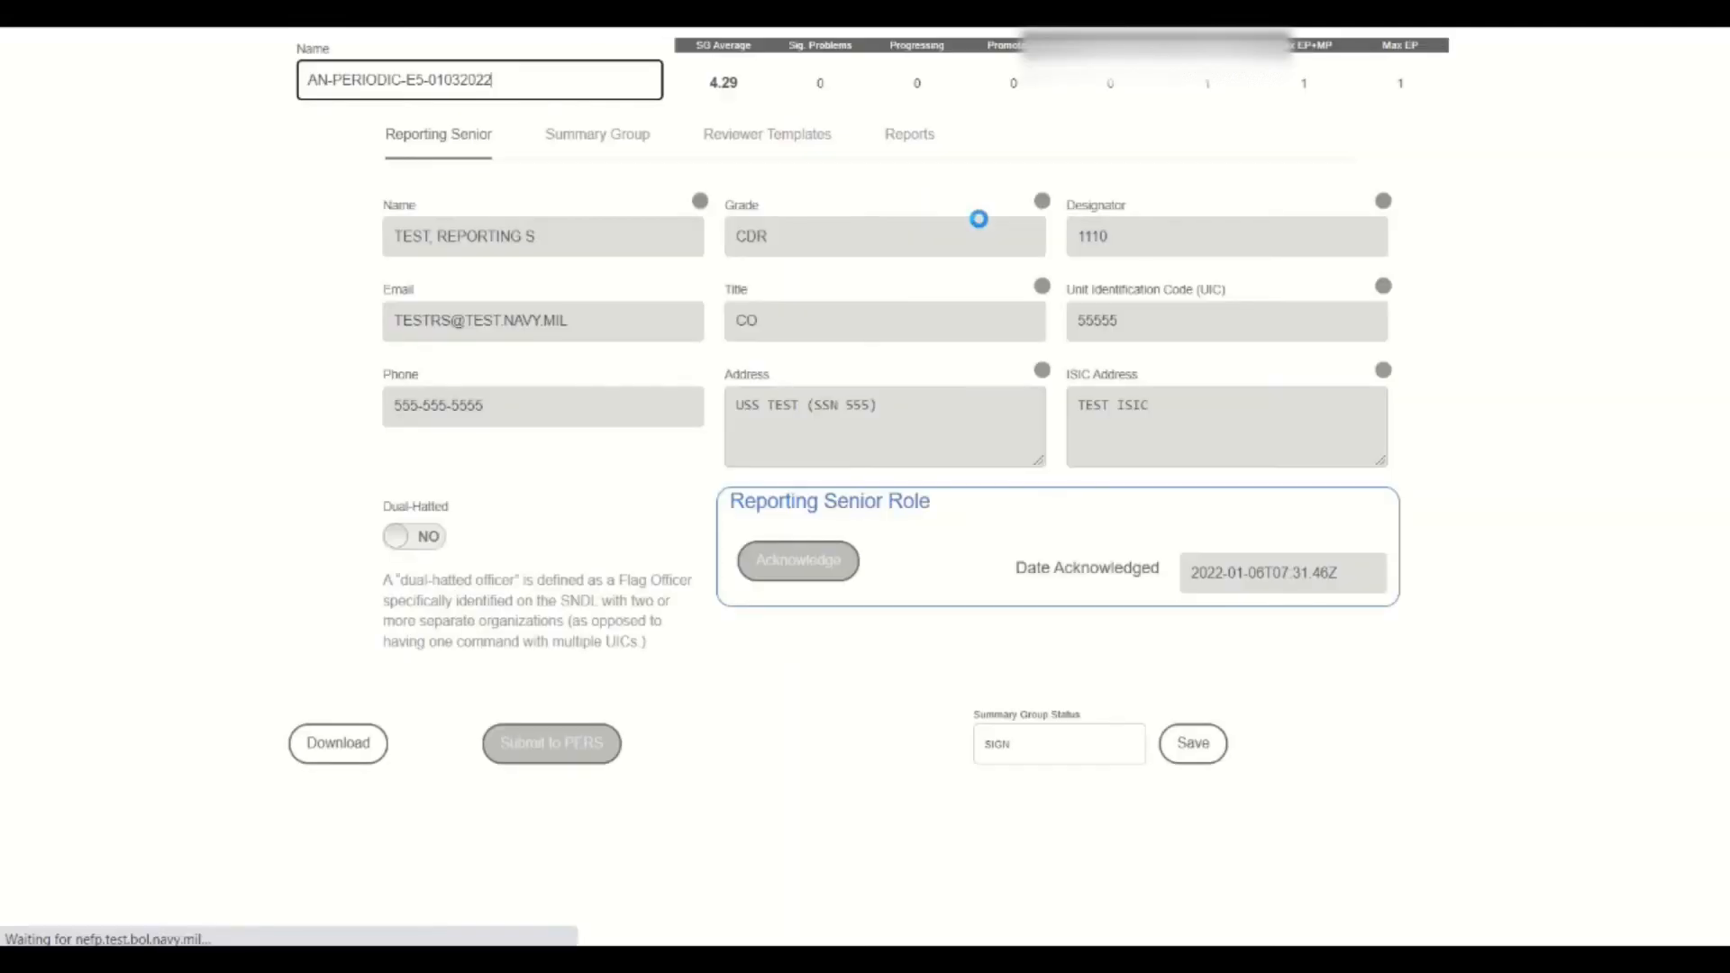
Expand the member's report details and enable an alternate signature for the Rater with the override TAD.
{"action": "left_click", "coordinate": [930, 155]}
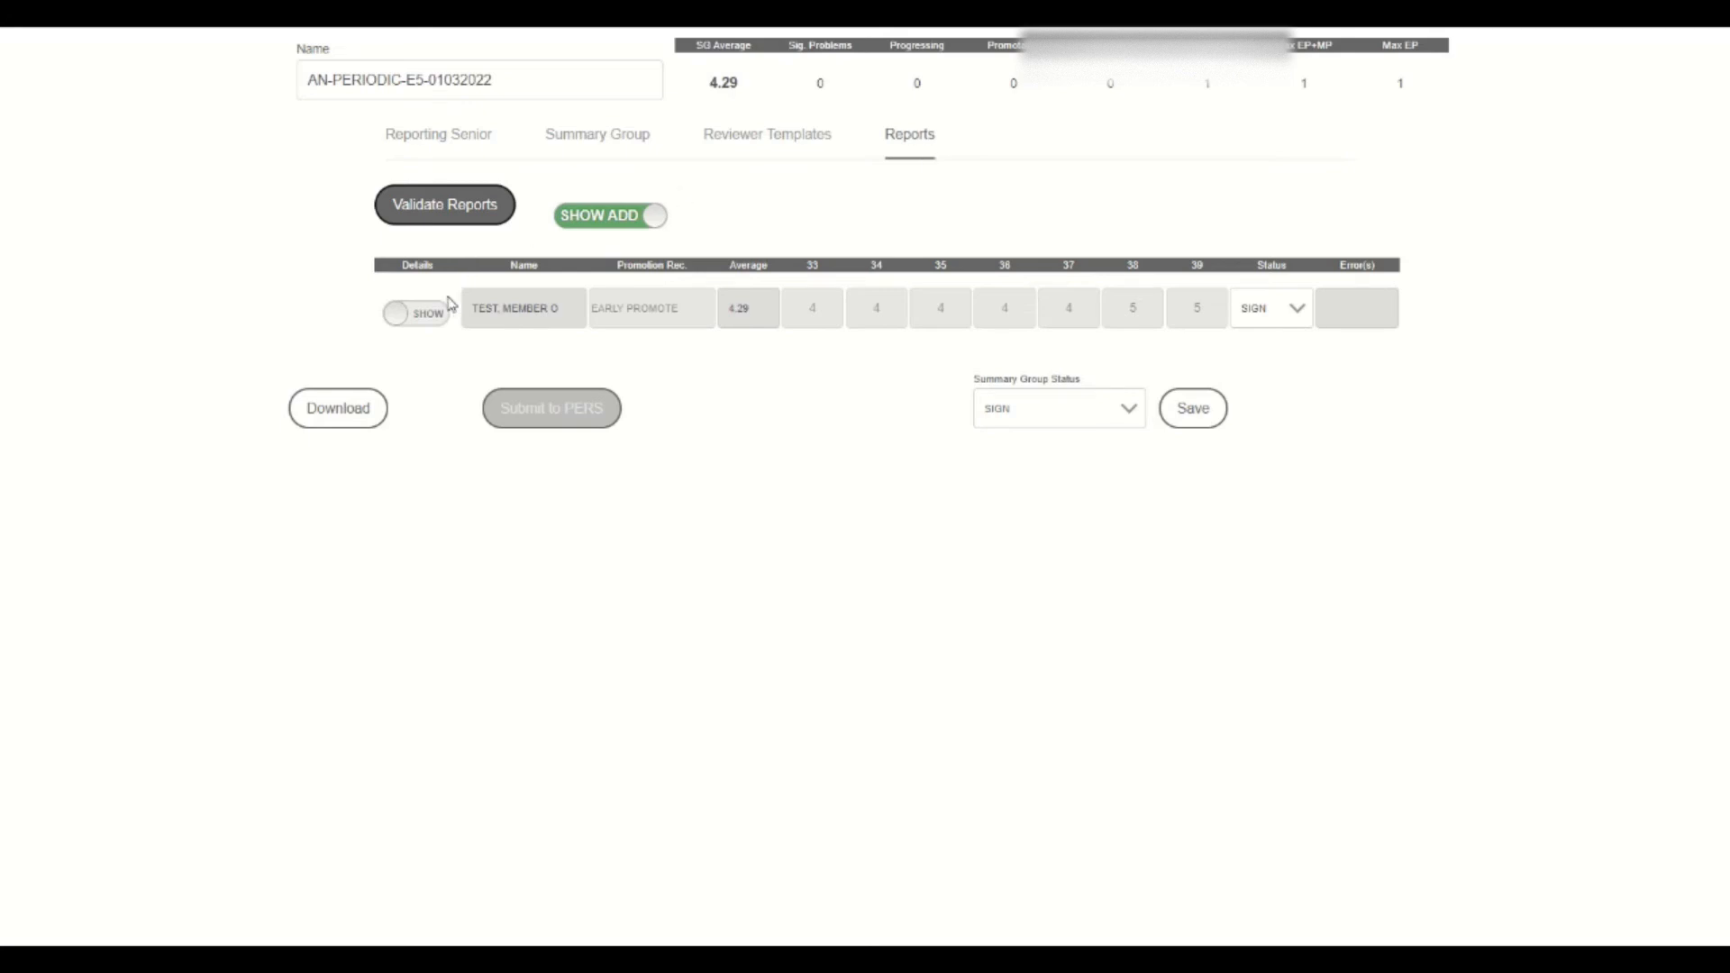
{"action": "left_click", "coordinate": [417, 313]}
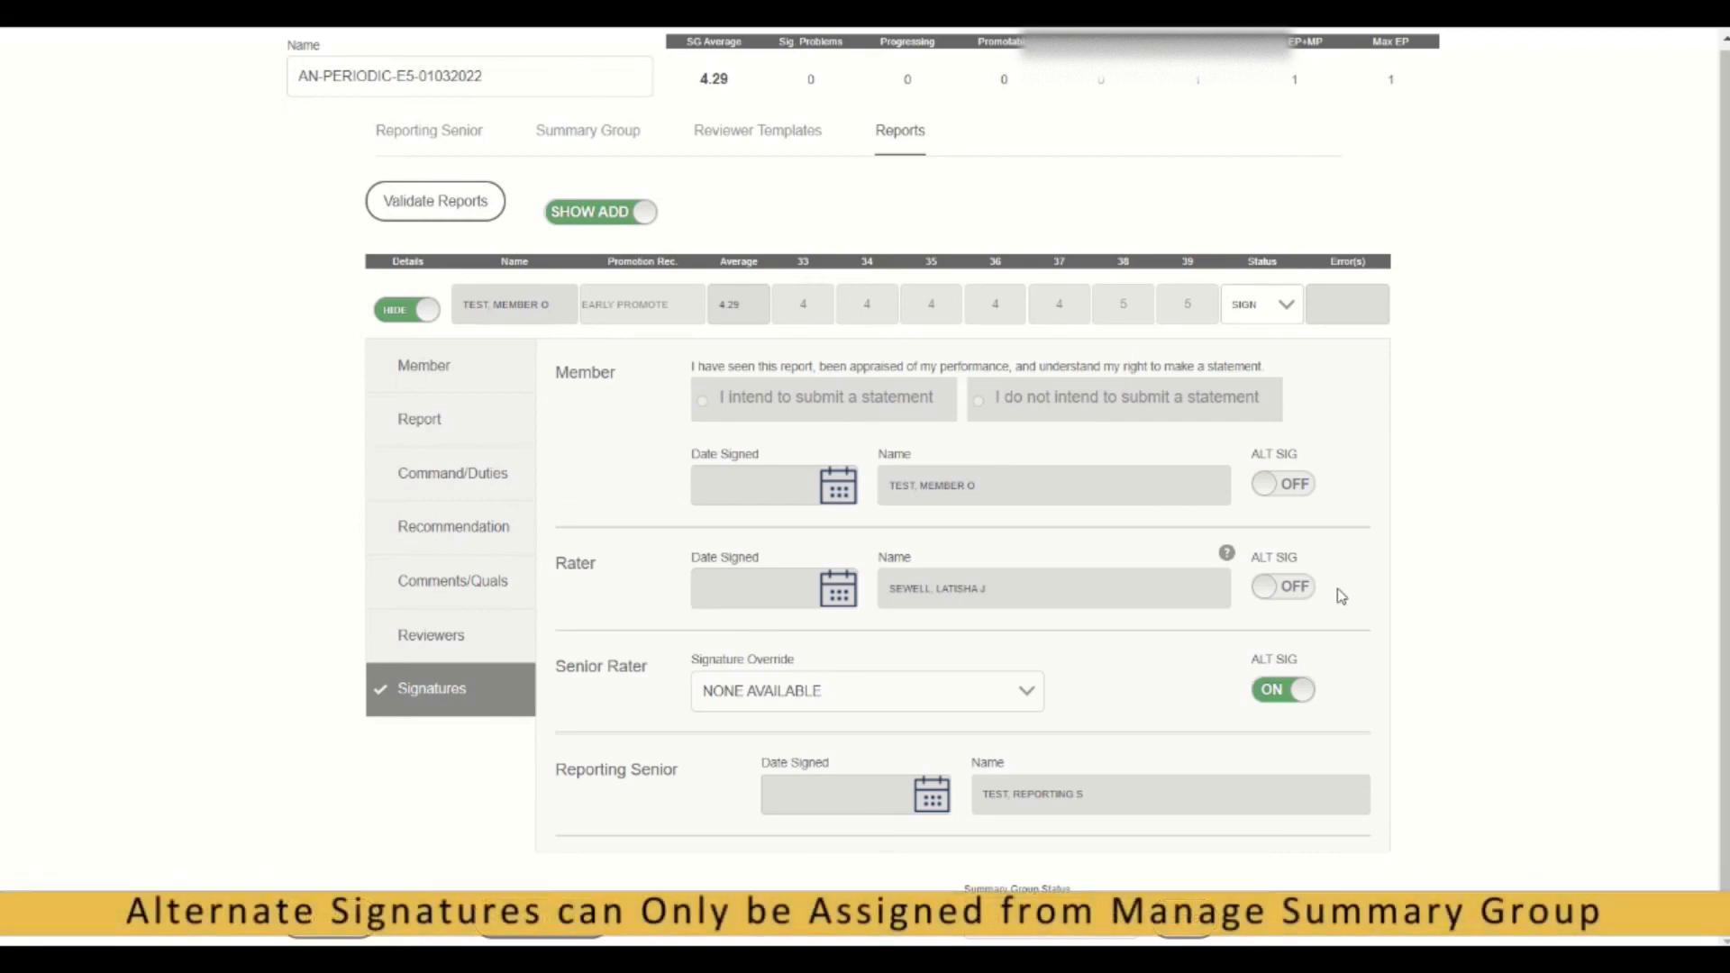
{"action": "left_click", "coordinate": [1302, 588]}
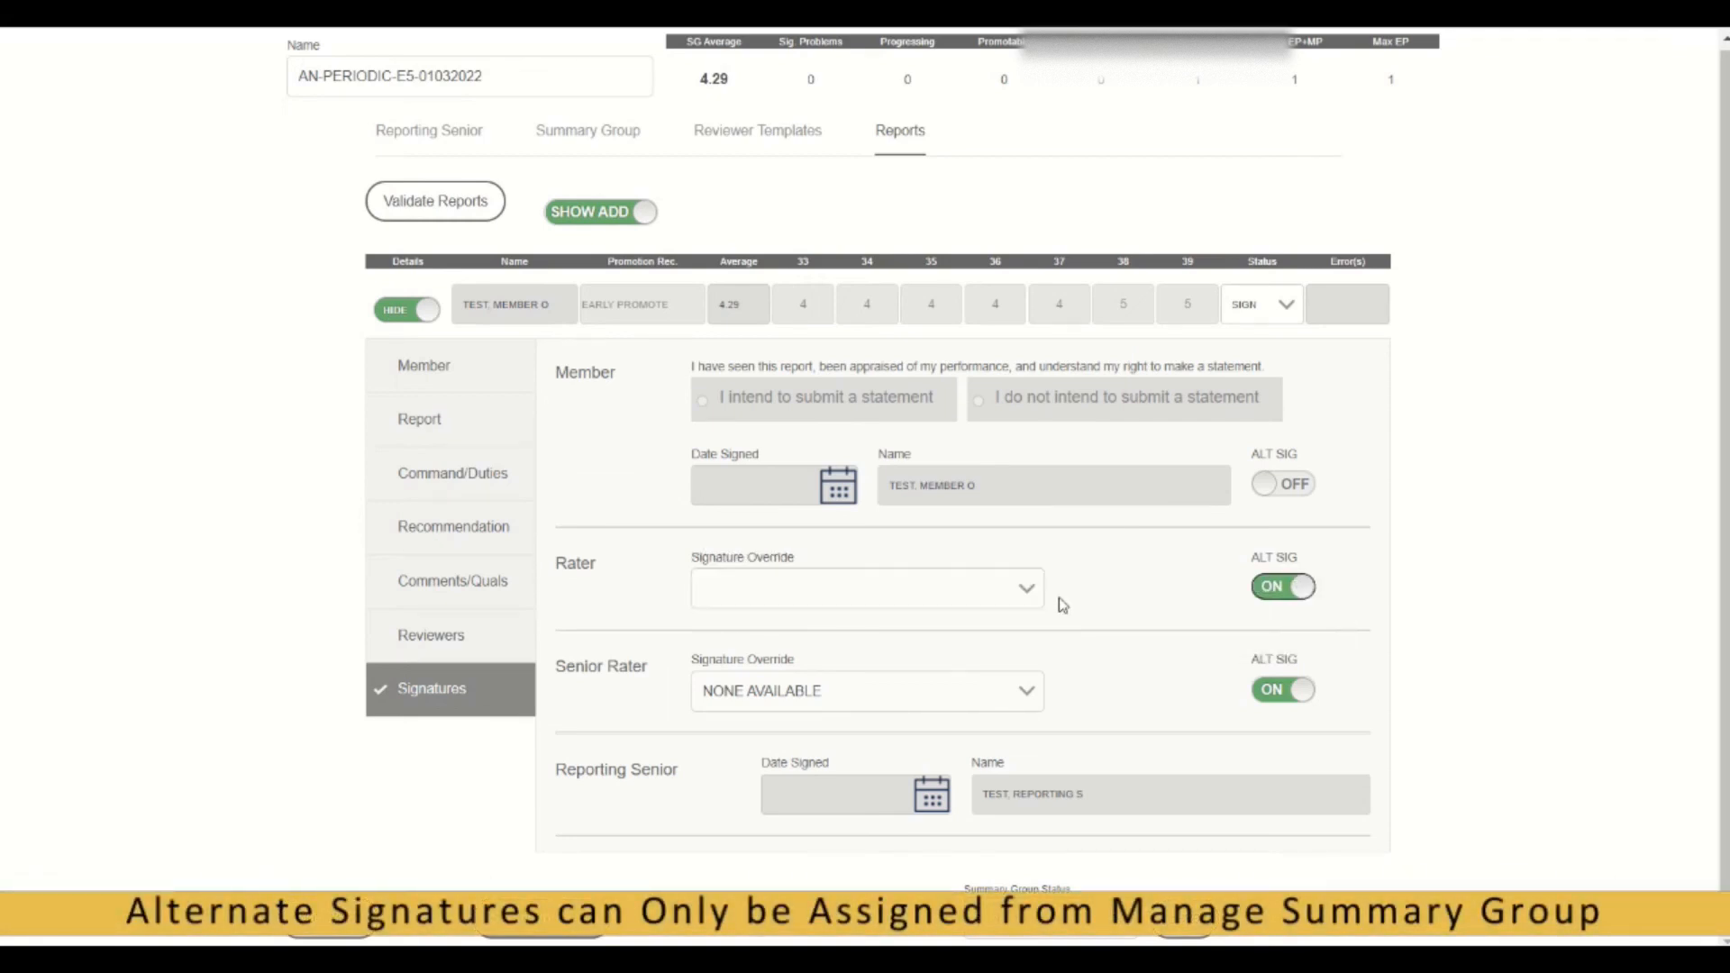
{"action": "left_click", "coordinate": [1029, 591]}
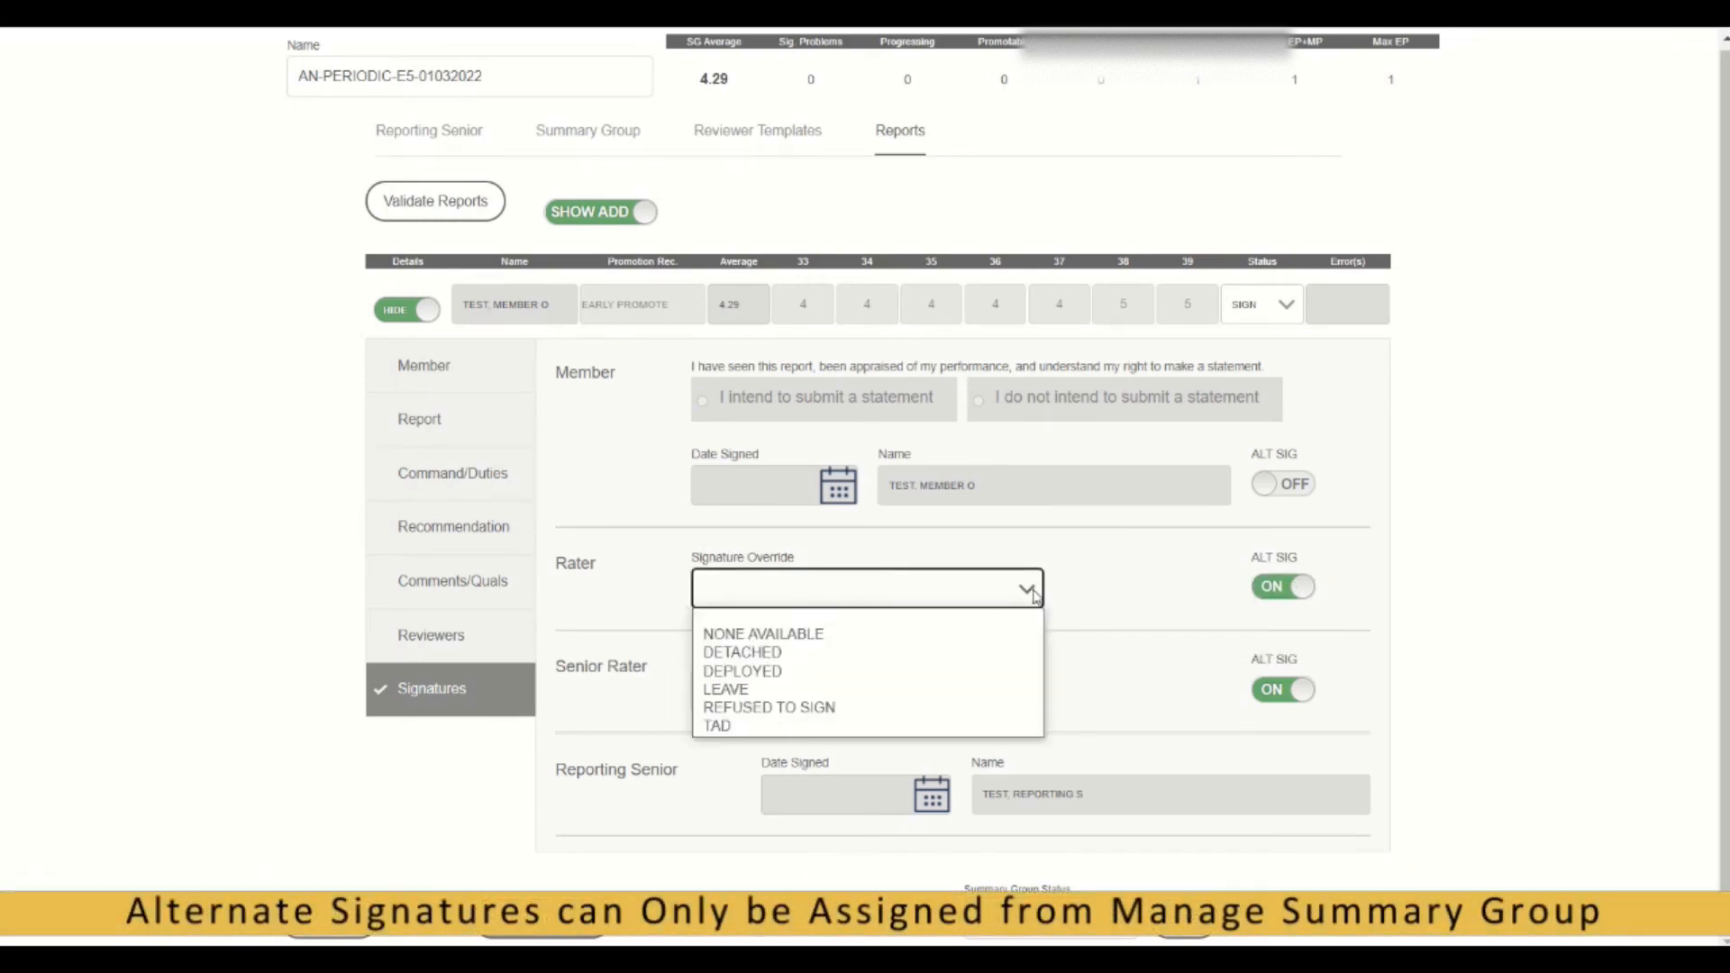
{"action": "left_click", "coordinate": [988, 728]}
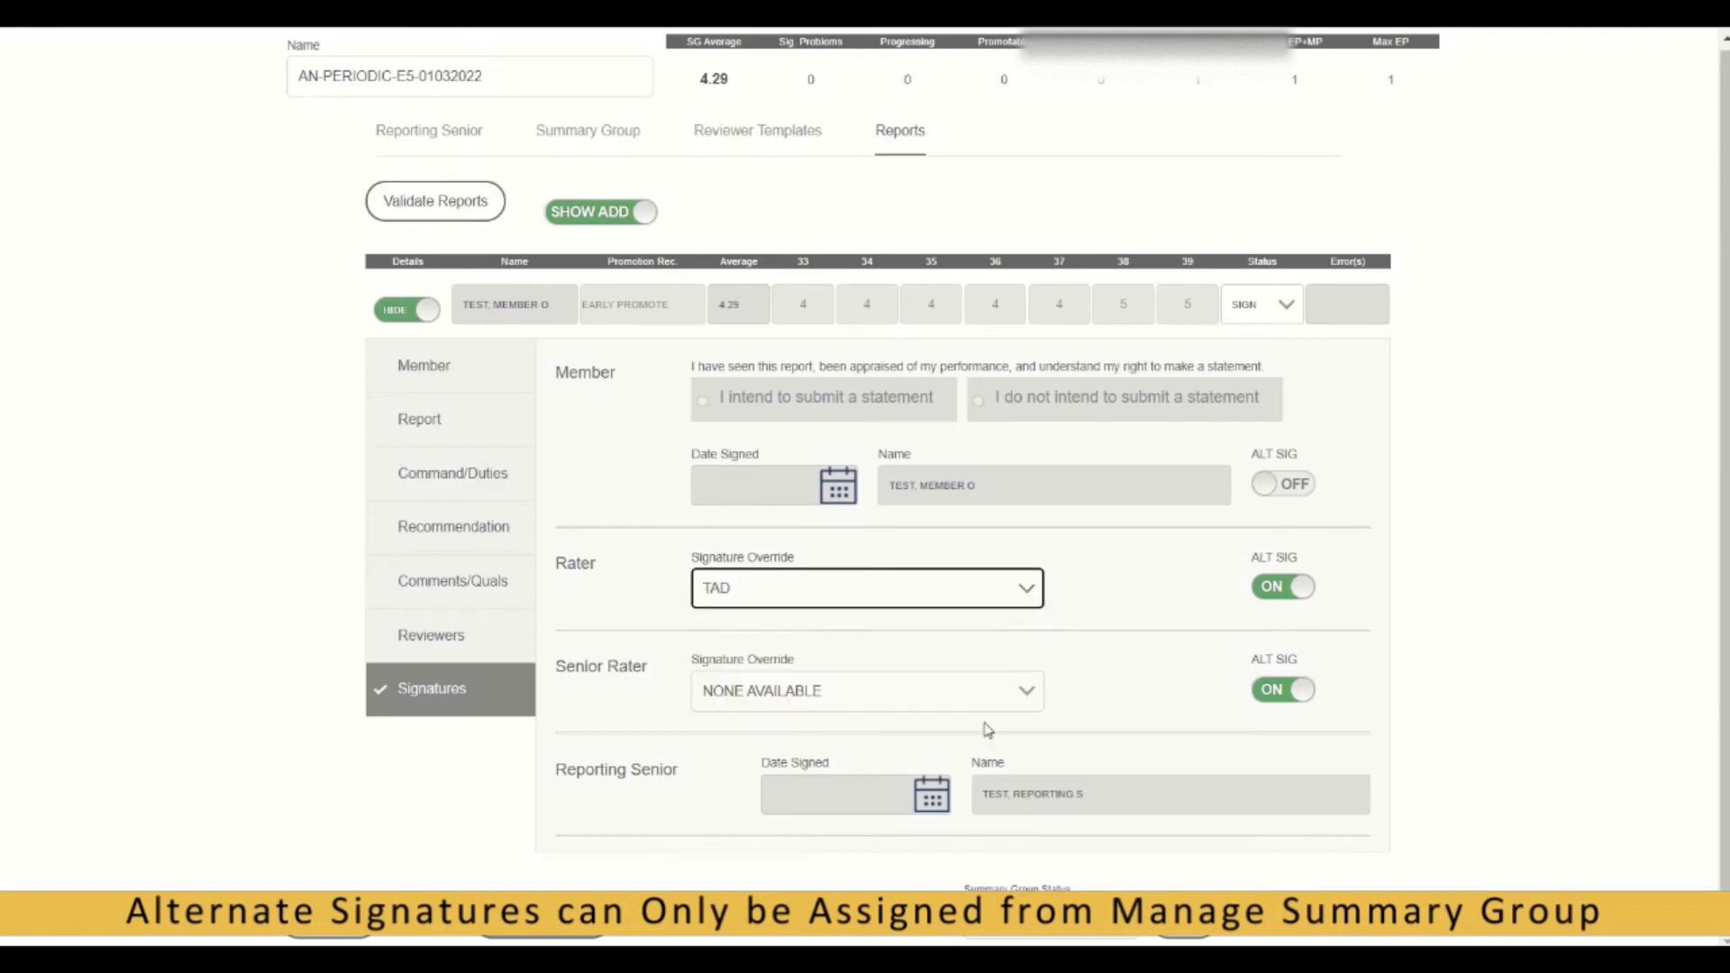
{"action": "left_click", "coordinate": [1166, 586]}
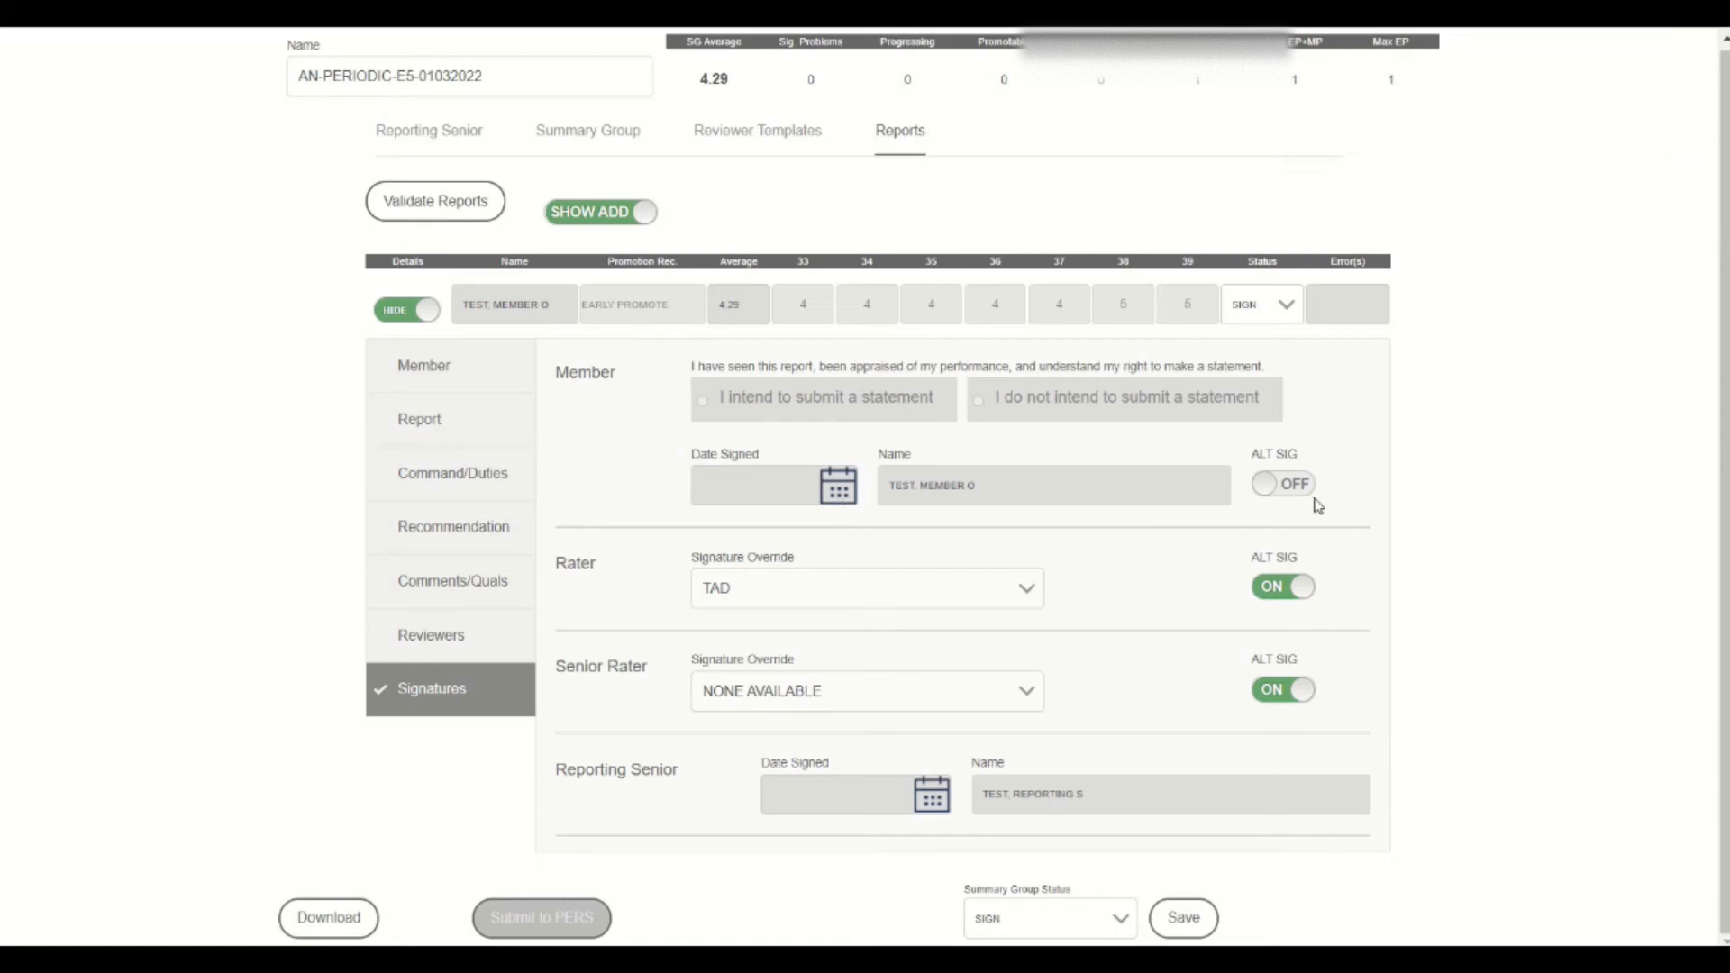
Examine the signature override options available for the member's alternate signature.
{"action": "left_click", "coordinate": [1287, 484]}
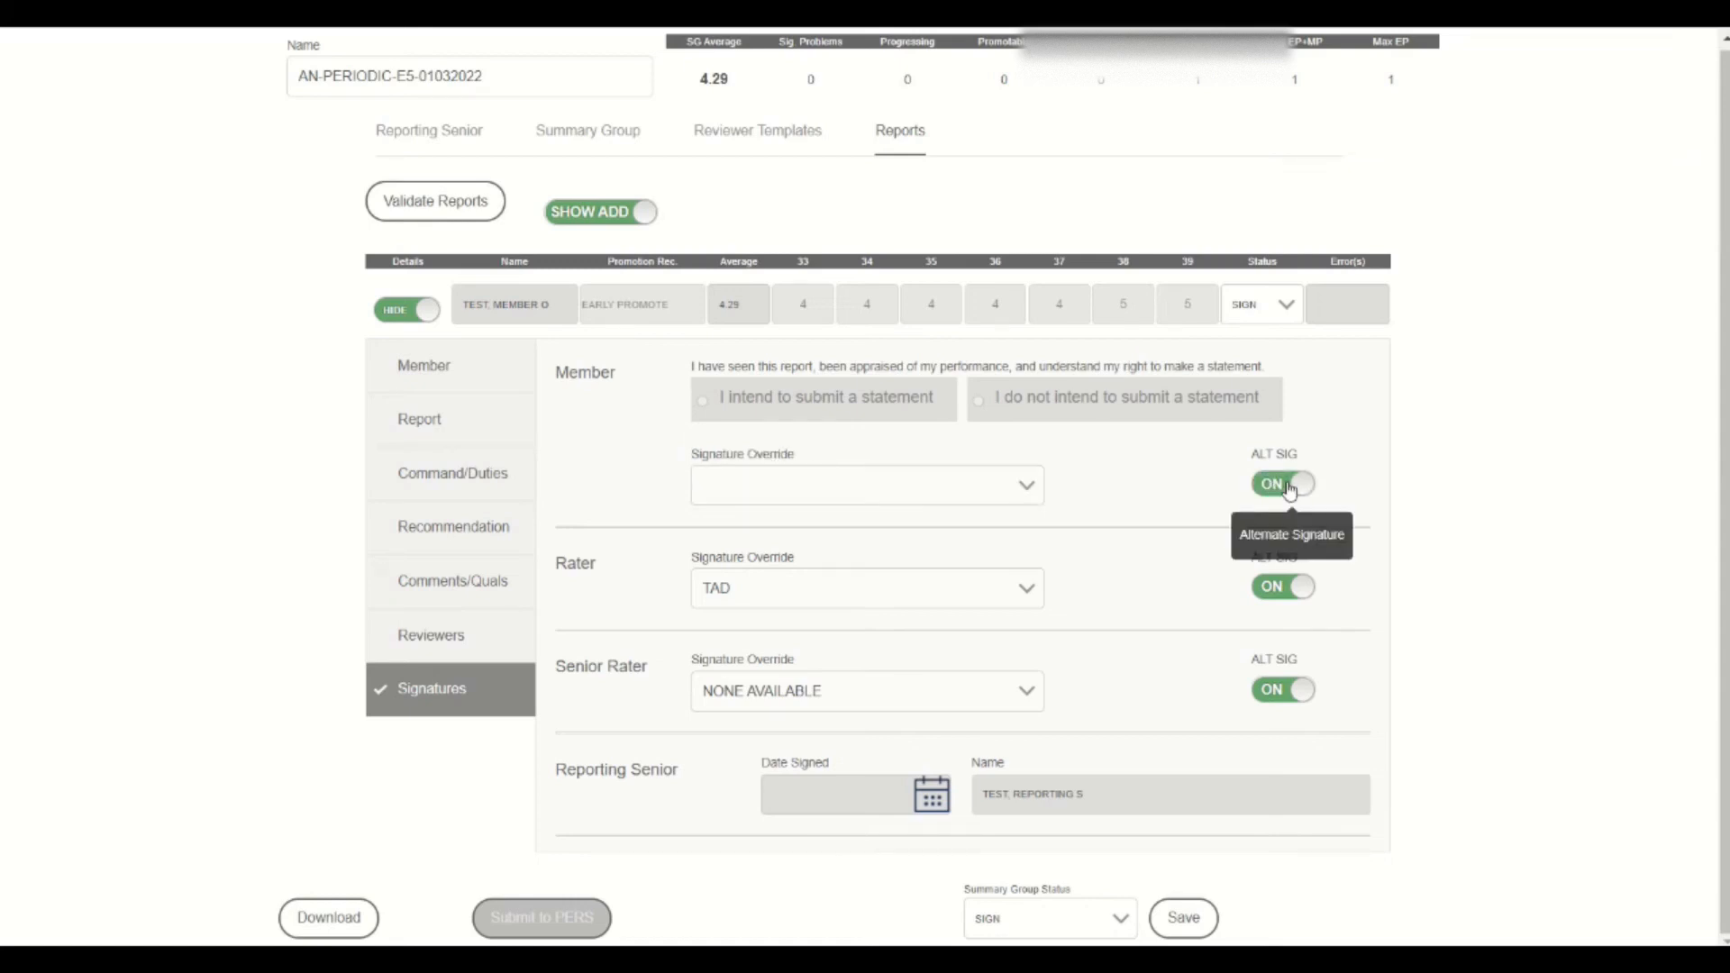
{"action": "left_click", "coordinate": [1027, 489]}
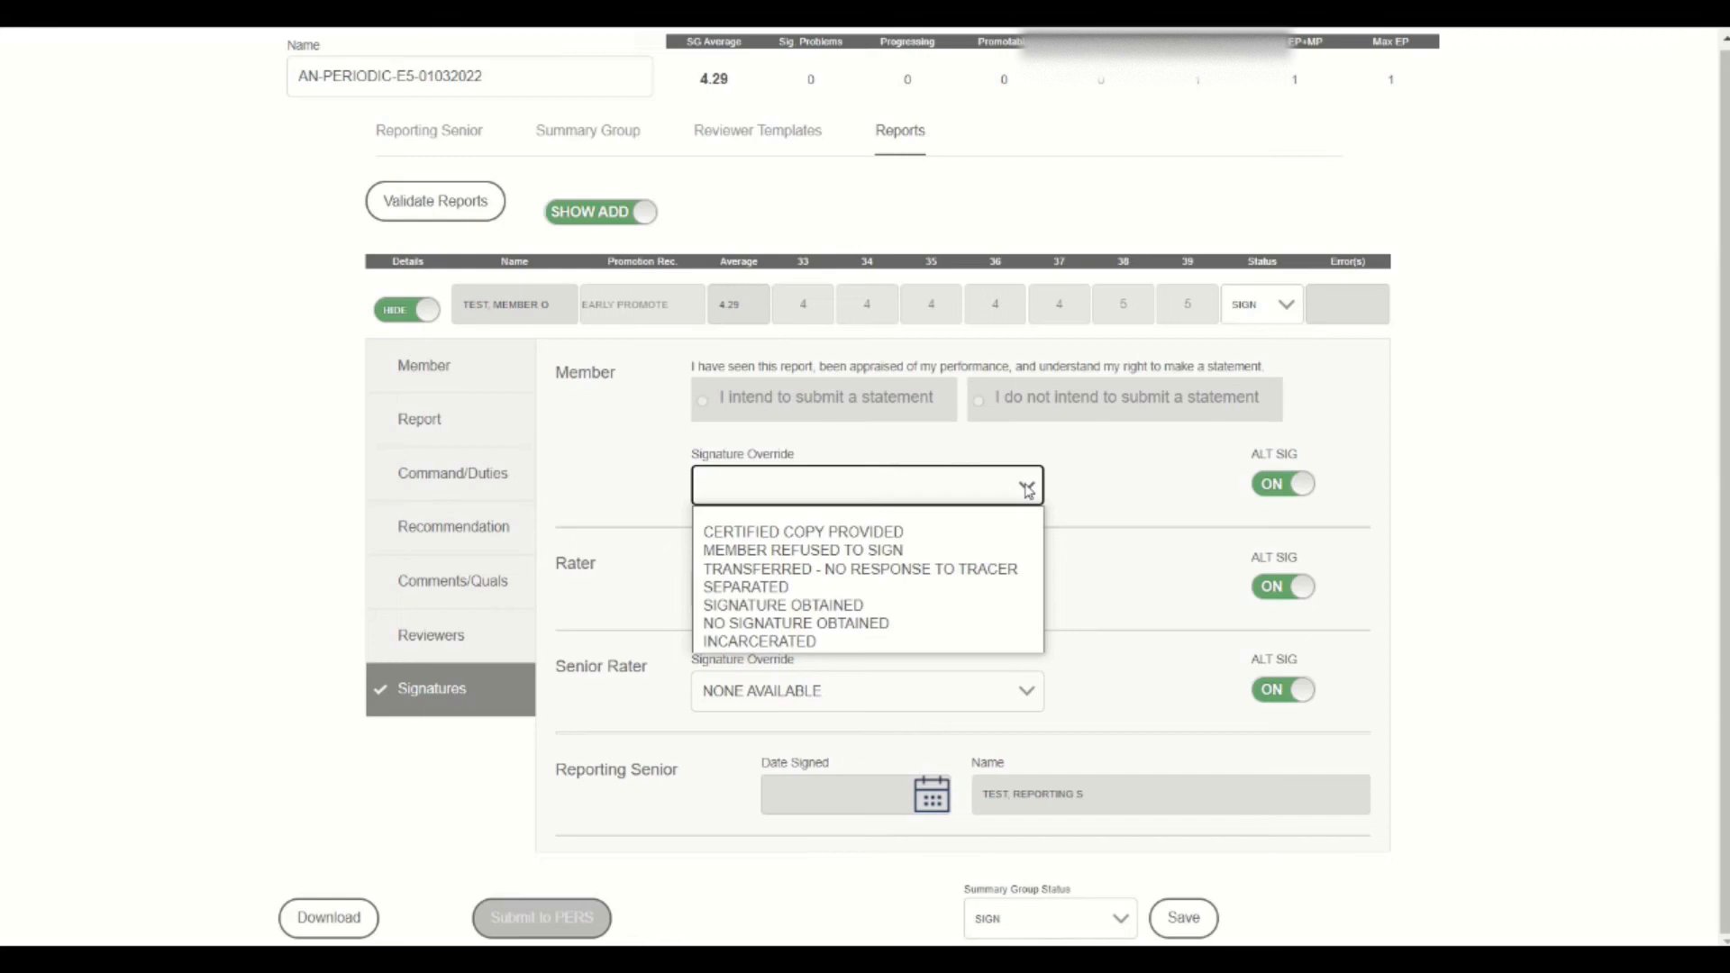
{"action": "left_click", "coordinate": [424, 368]}
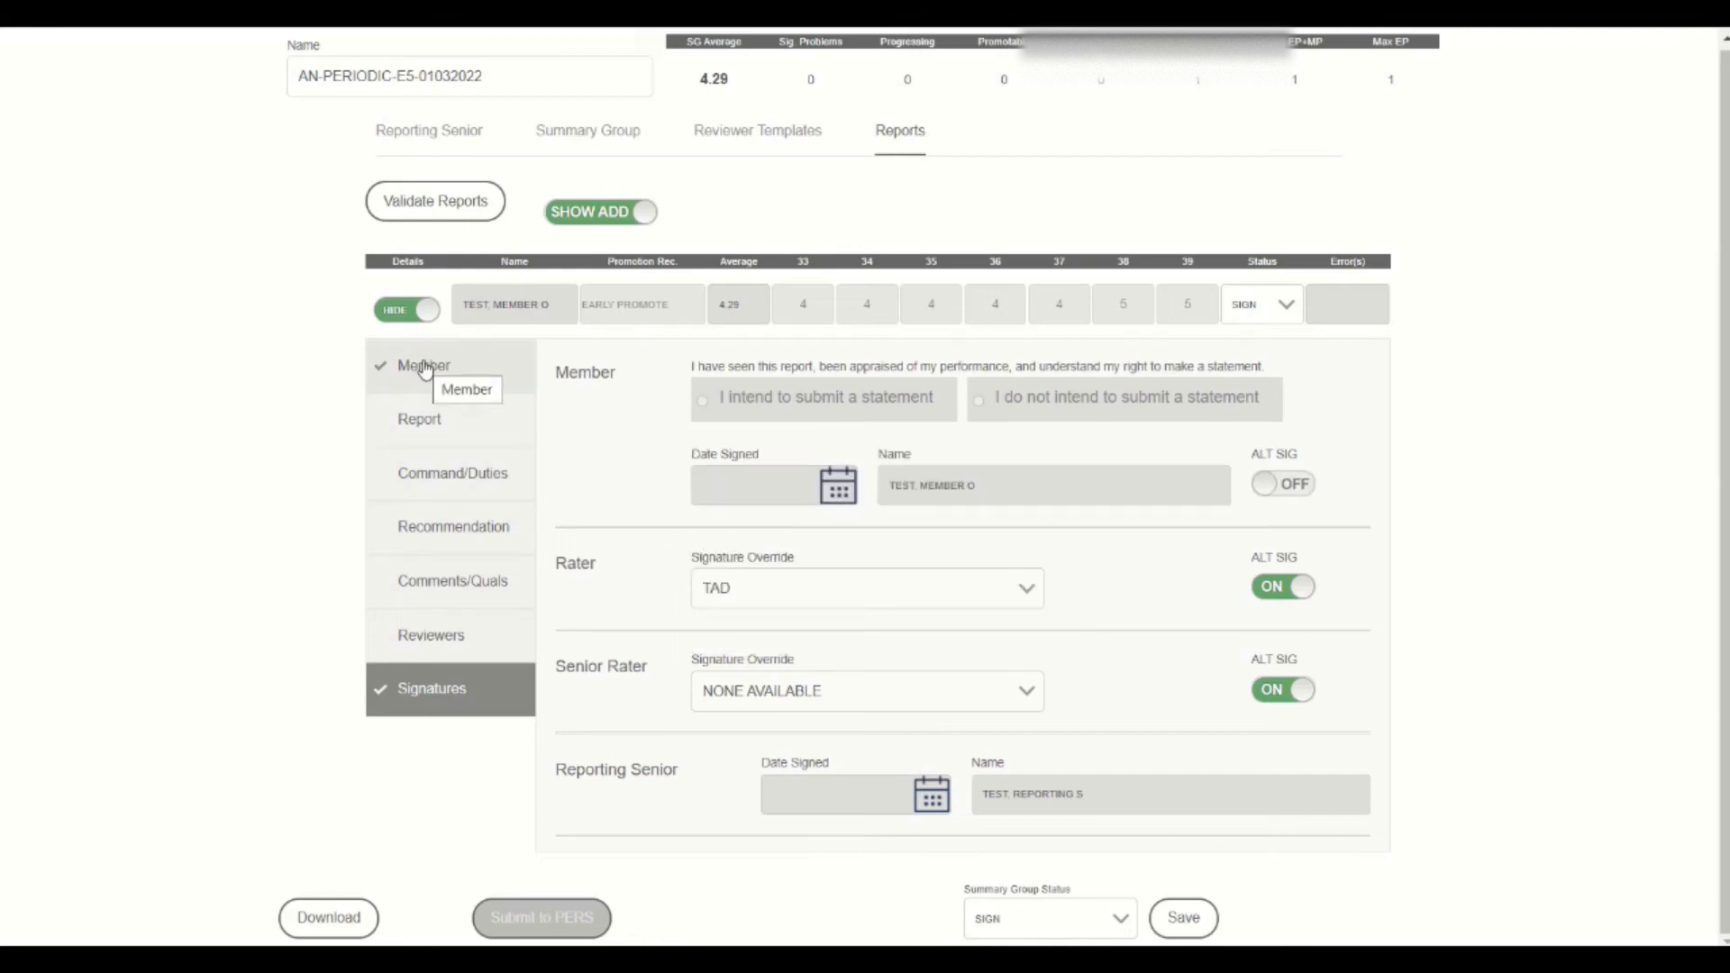
Open the member's appraisal from the report's member details and sign it electronically as Reporting Senior.
{"action": "left_click", "coordinate": [425, 368]}
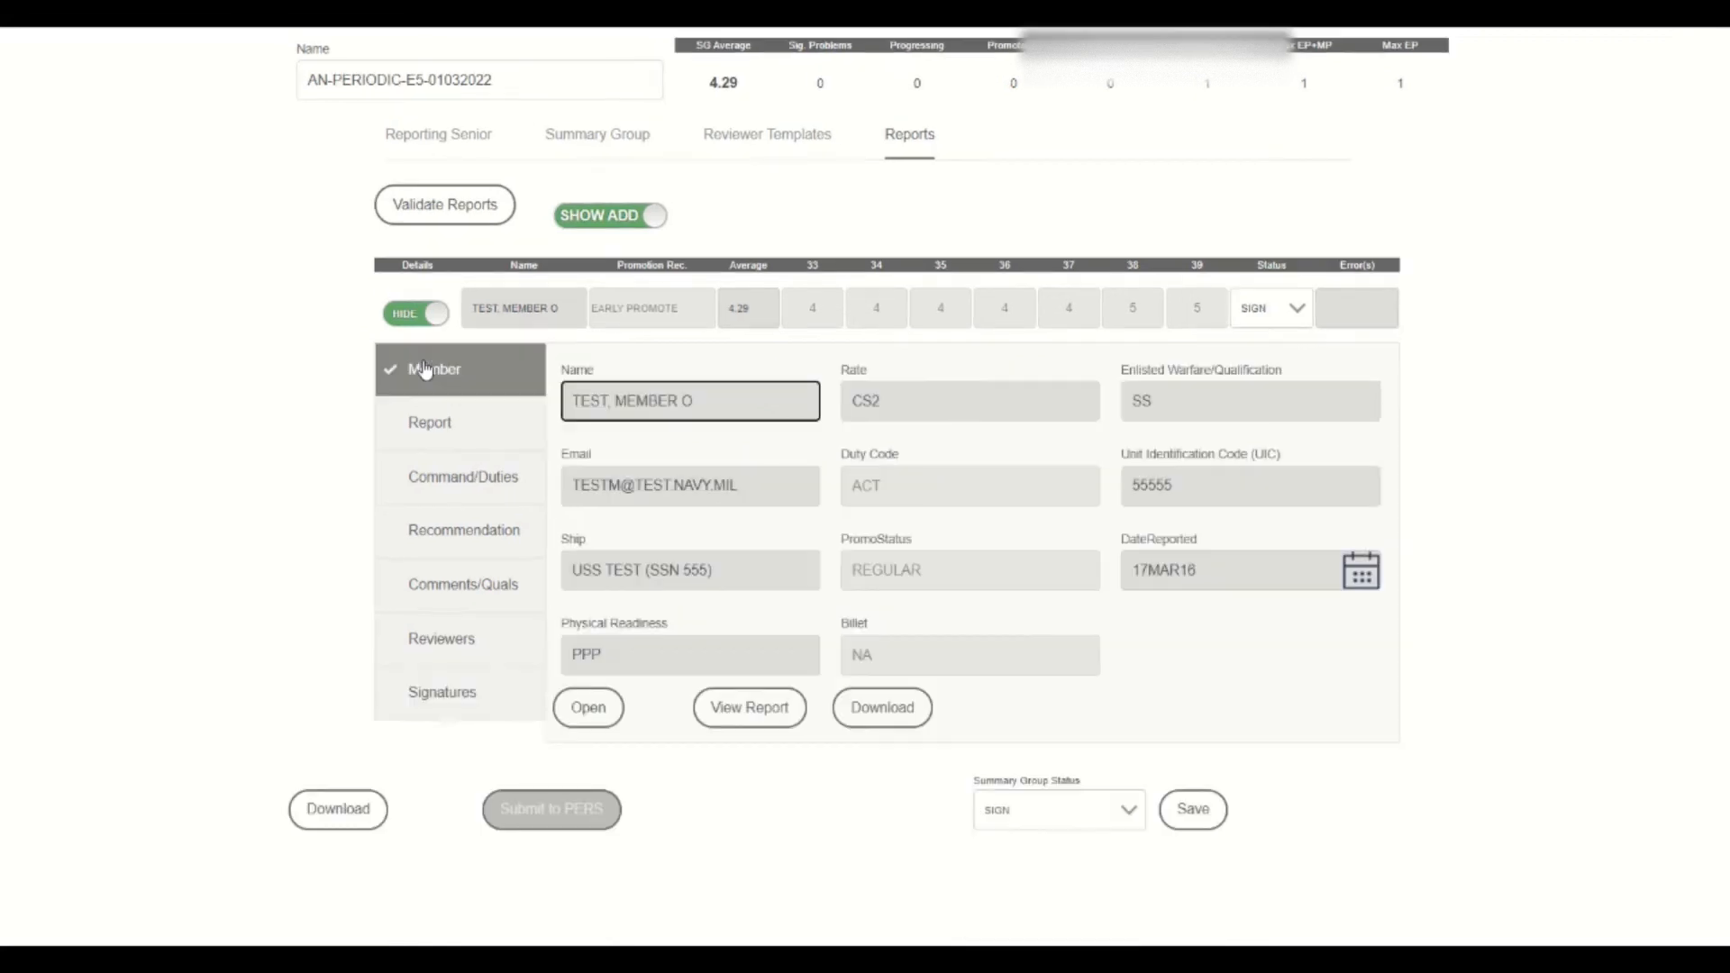
{"action": "left_click", "coordinate": [594, 717]}
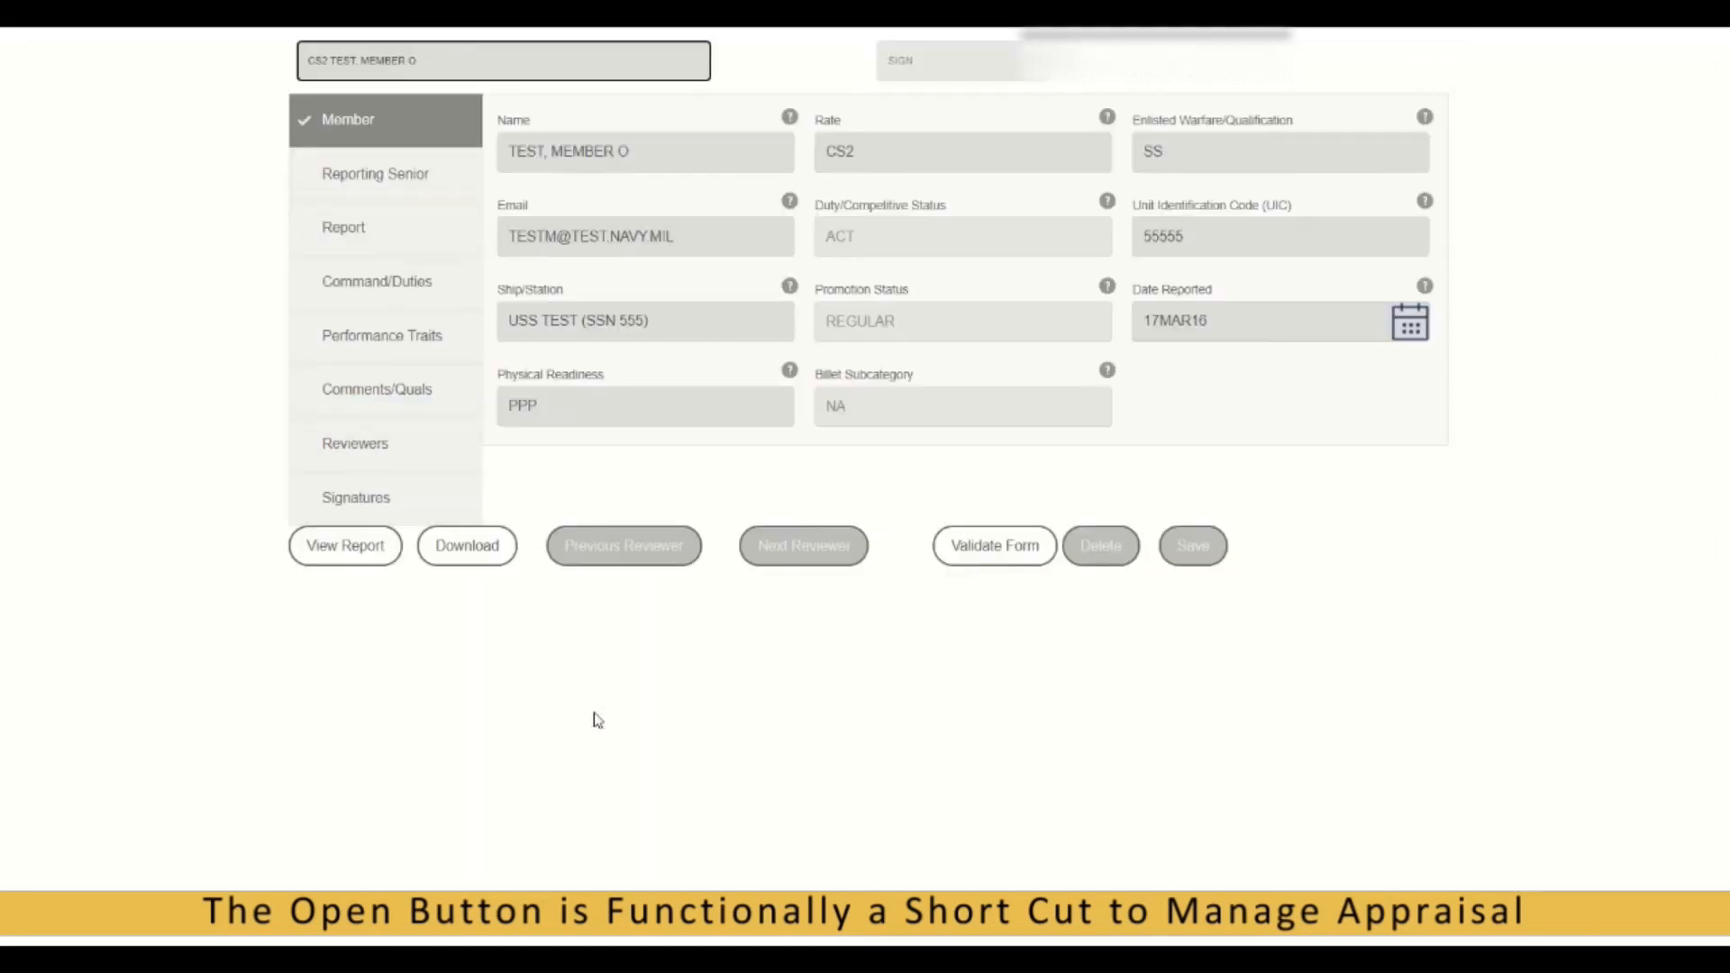
{"action": "left_click", "coordinate": [389, 501]}
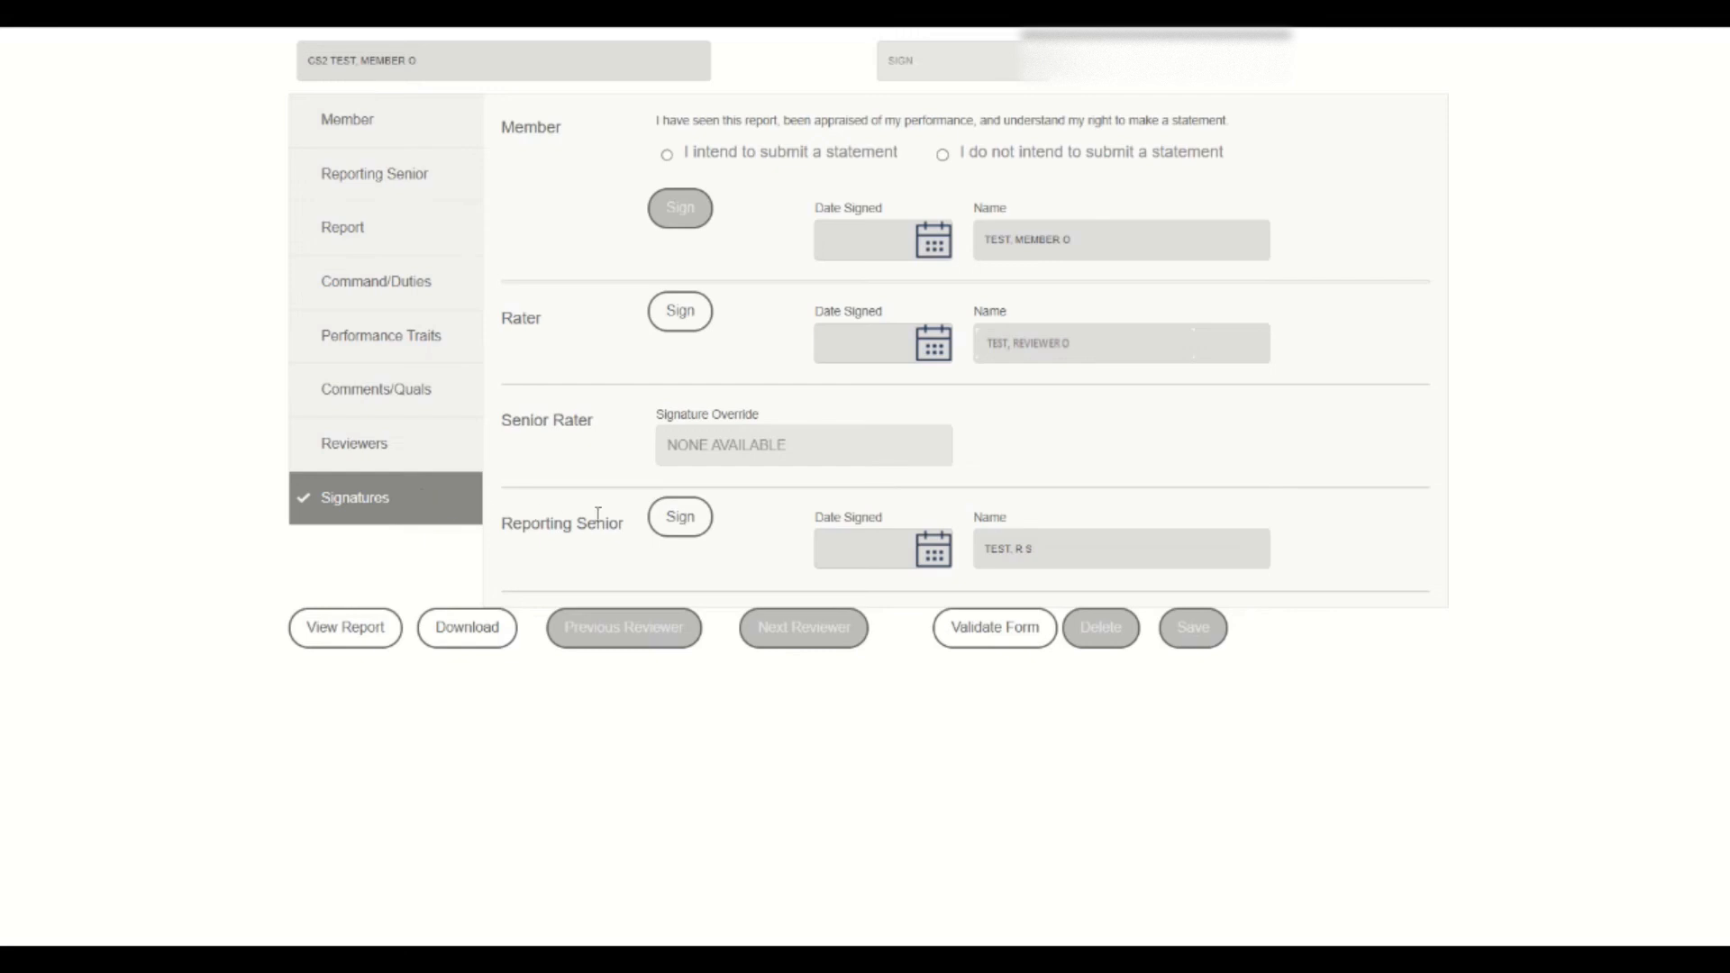
{"action": "left_click", "coordinate": [712, 530]}
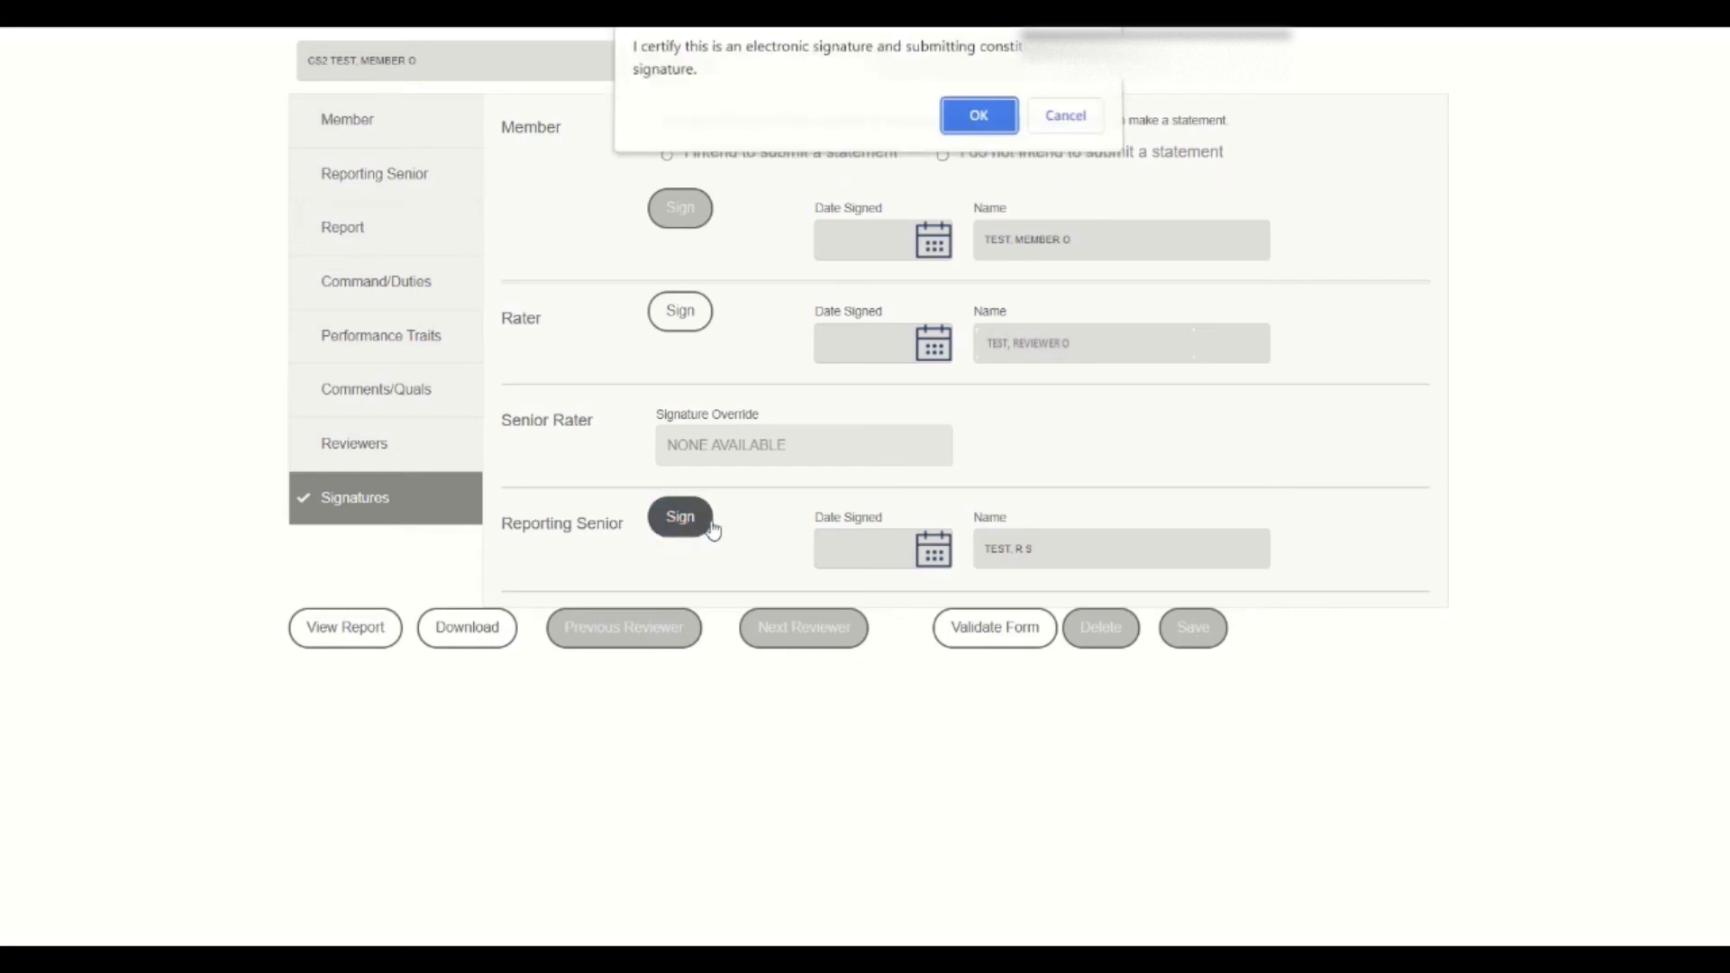
{"action": "left_click", "coordinate": [977, 124]}
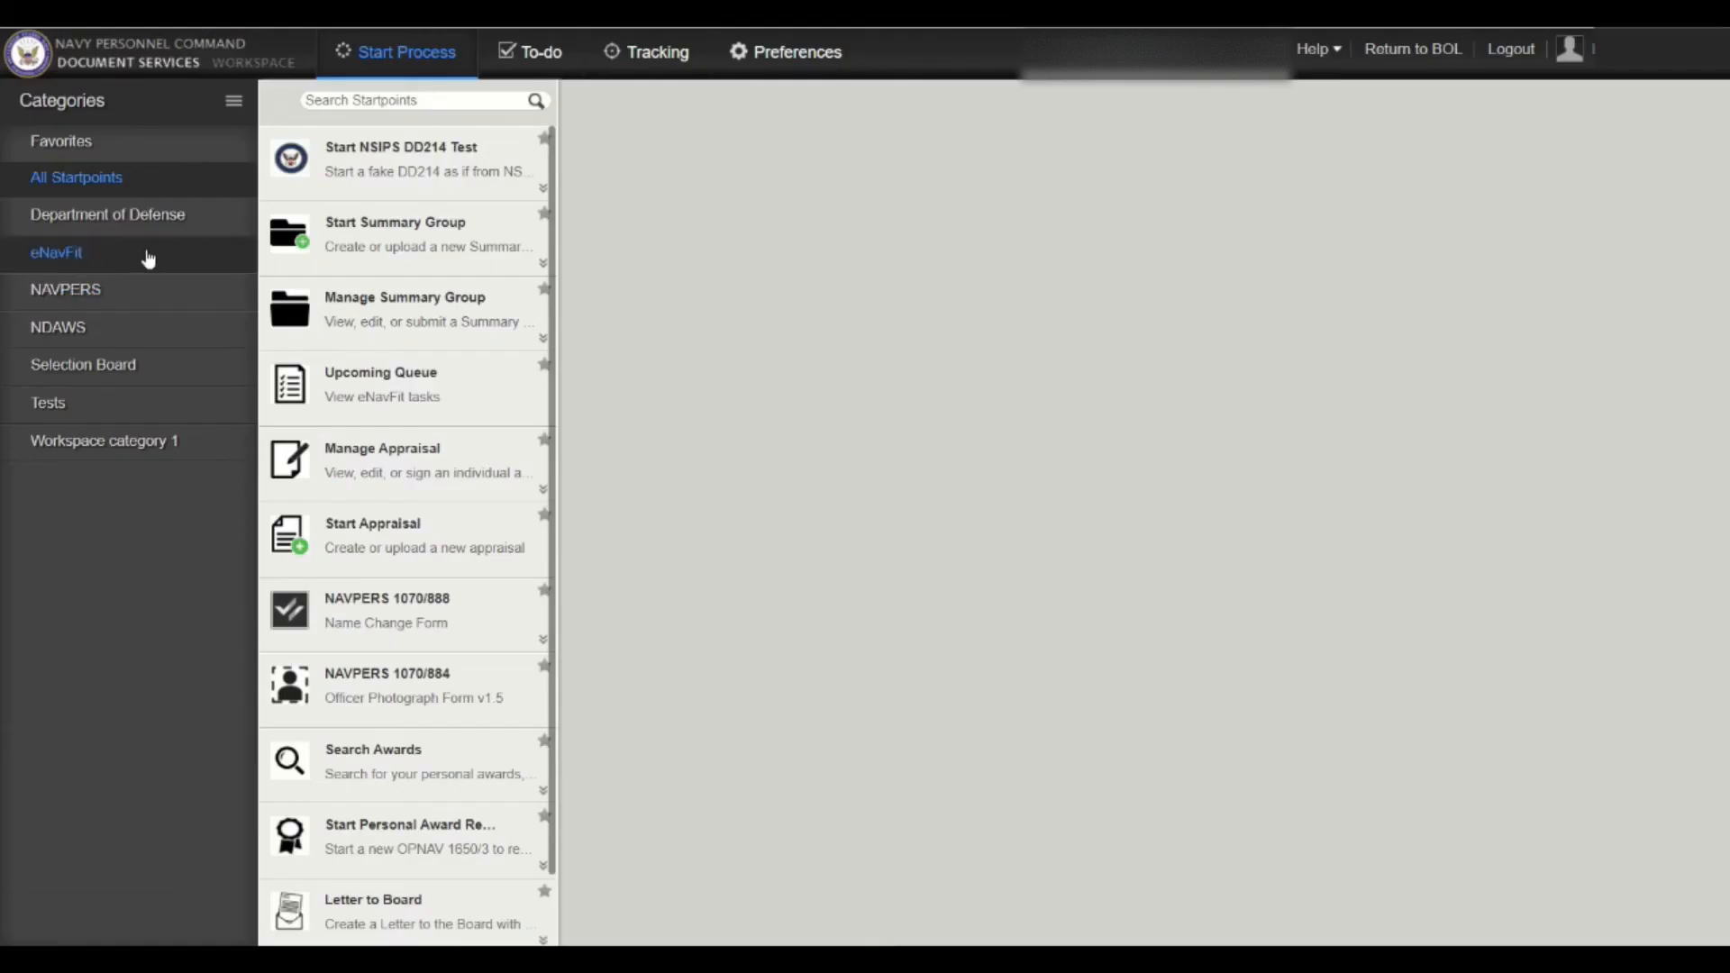
In the member role, open the appraisal with status SIGN from the eNavFit Manage Appraisal list.
{"action": "left_click", "coordinate": [148, 260]}
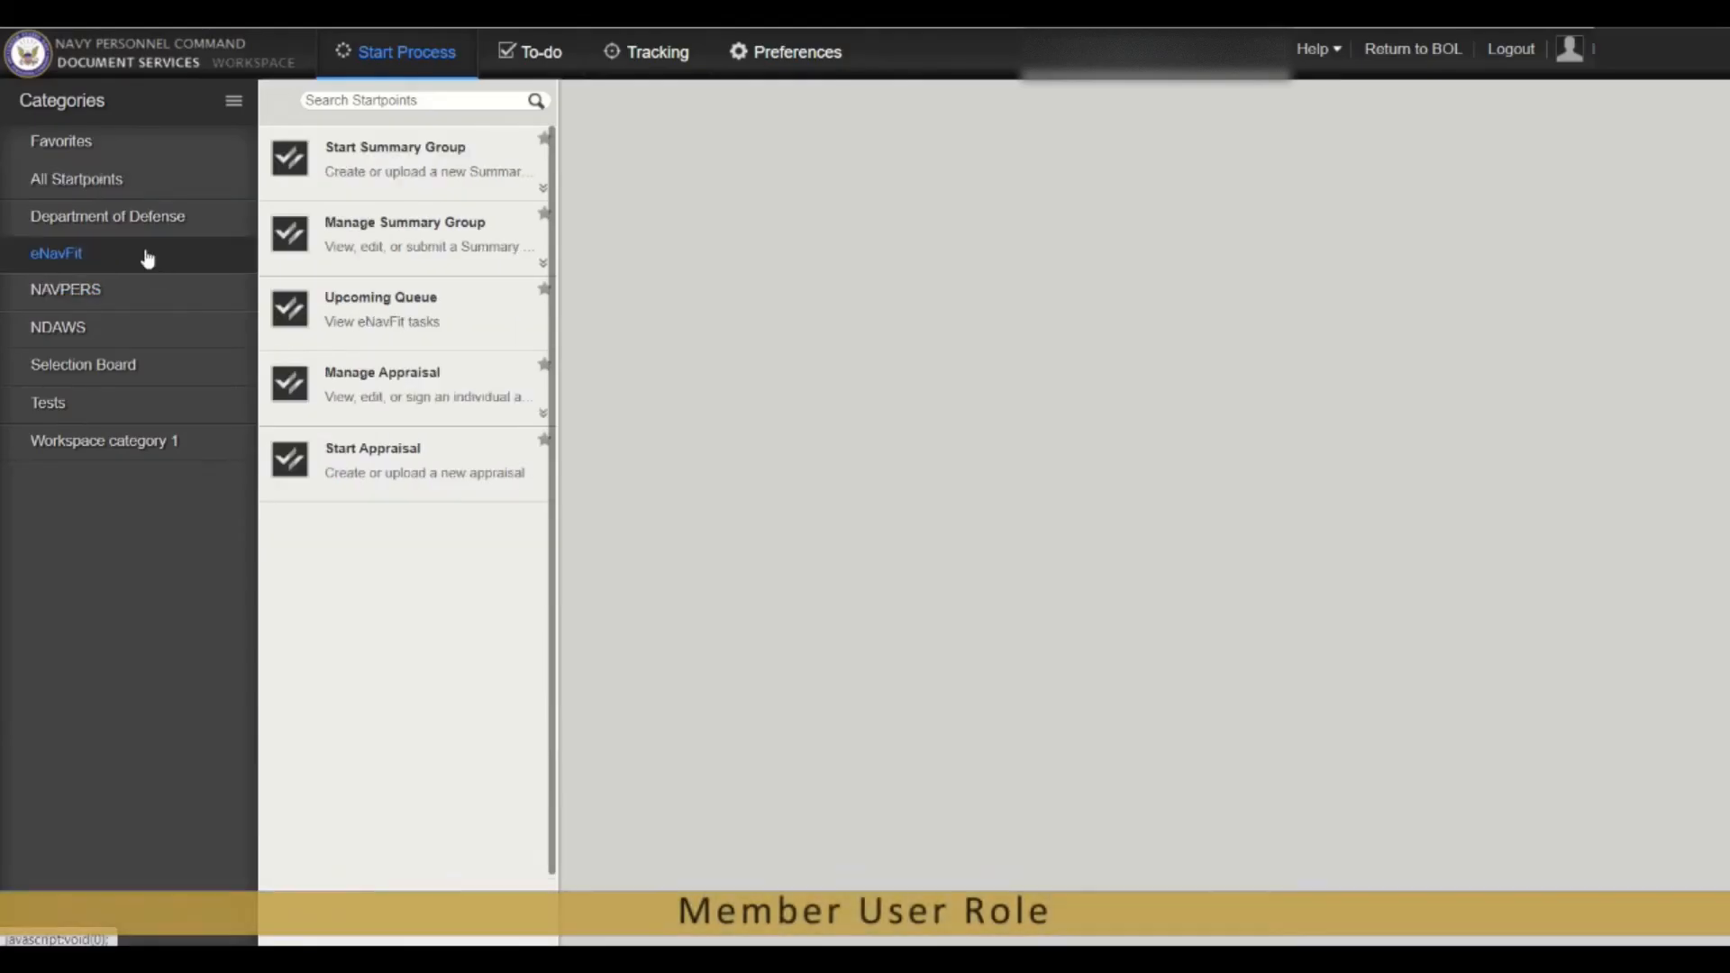
{"action": "left_click", "coordinate": [419, 427]}
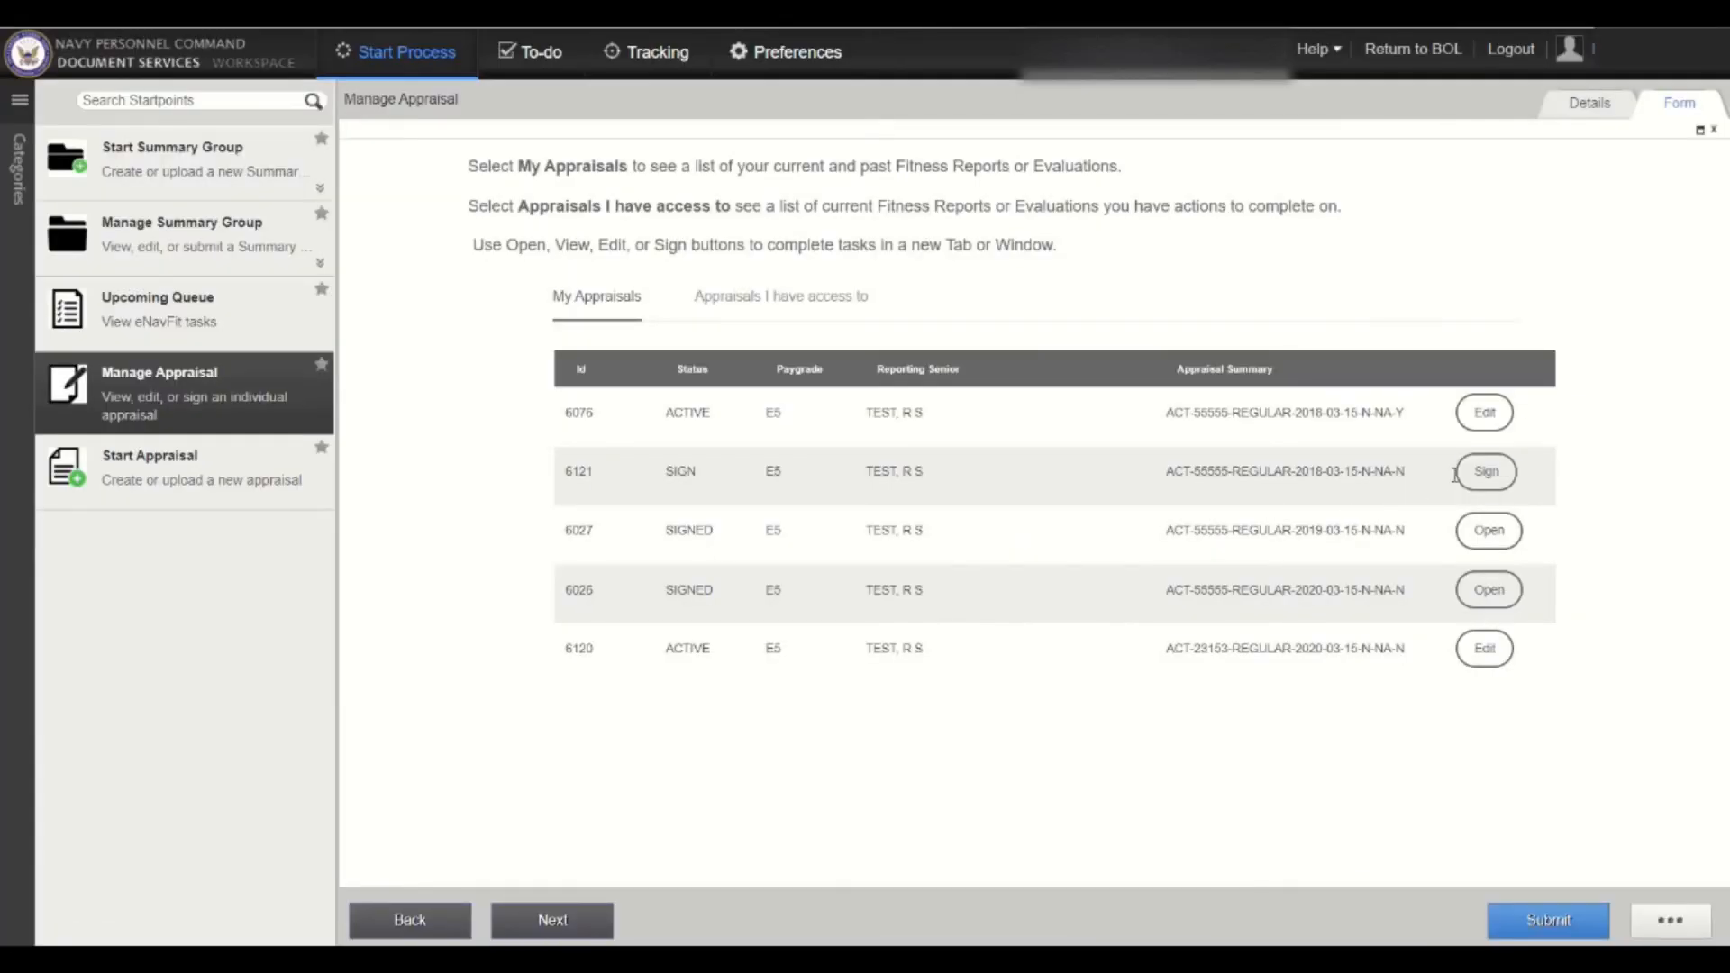
{"action": "left_click", "coordinate": [1501, 484]}
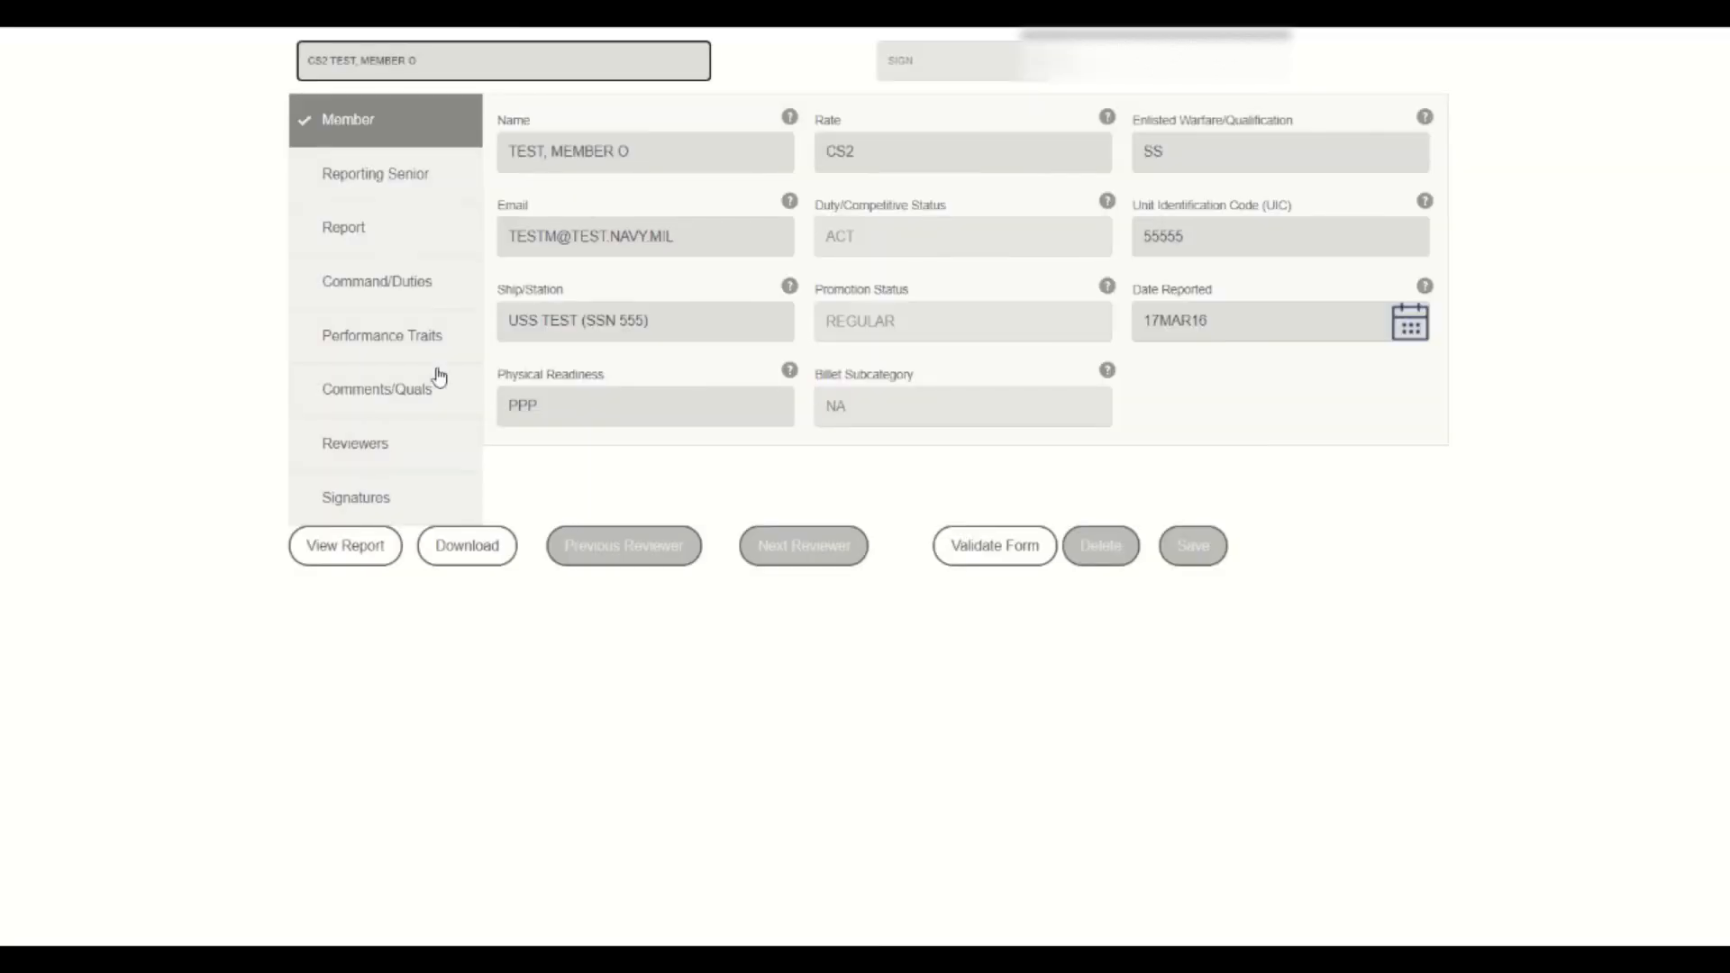
Sign the appraisal electronically as the member with no intent to submit a statement, and view the signed report.
{"action": "left_click", "coordinate": [457, 498]}
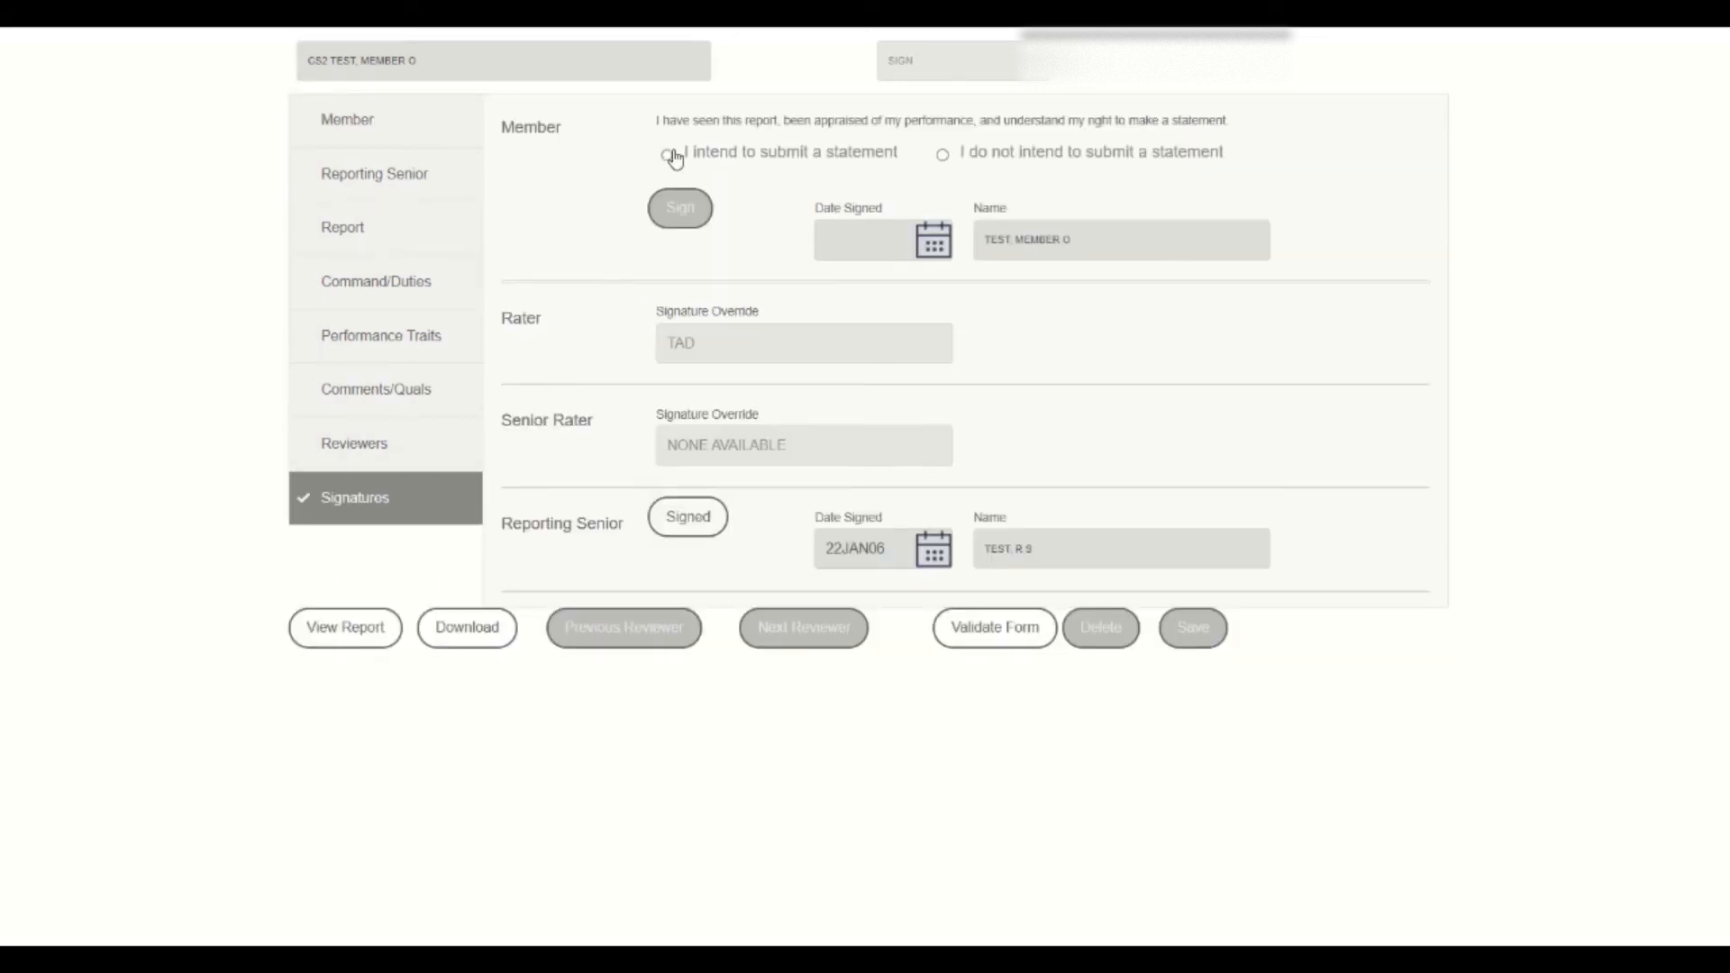
{"action": "left_click", "coordinate": [942, 157]}
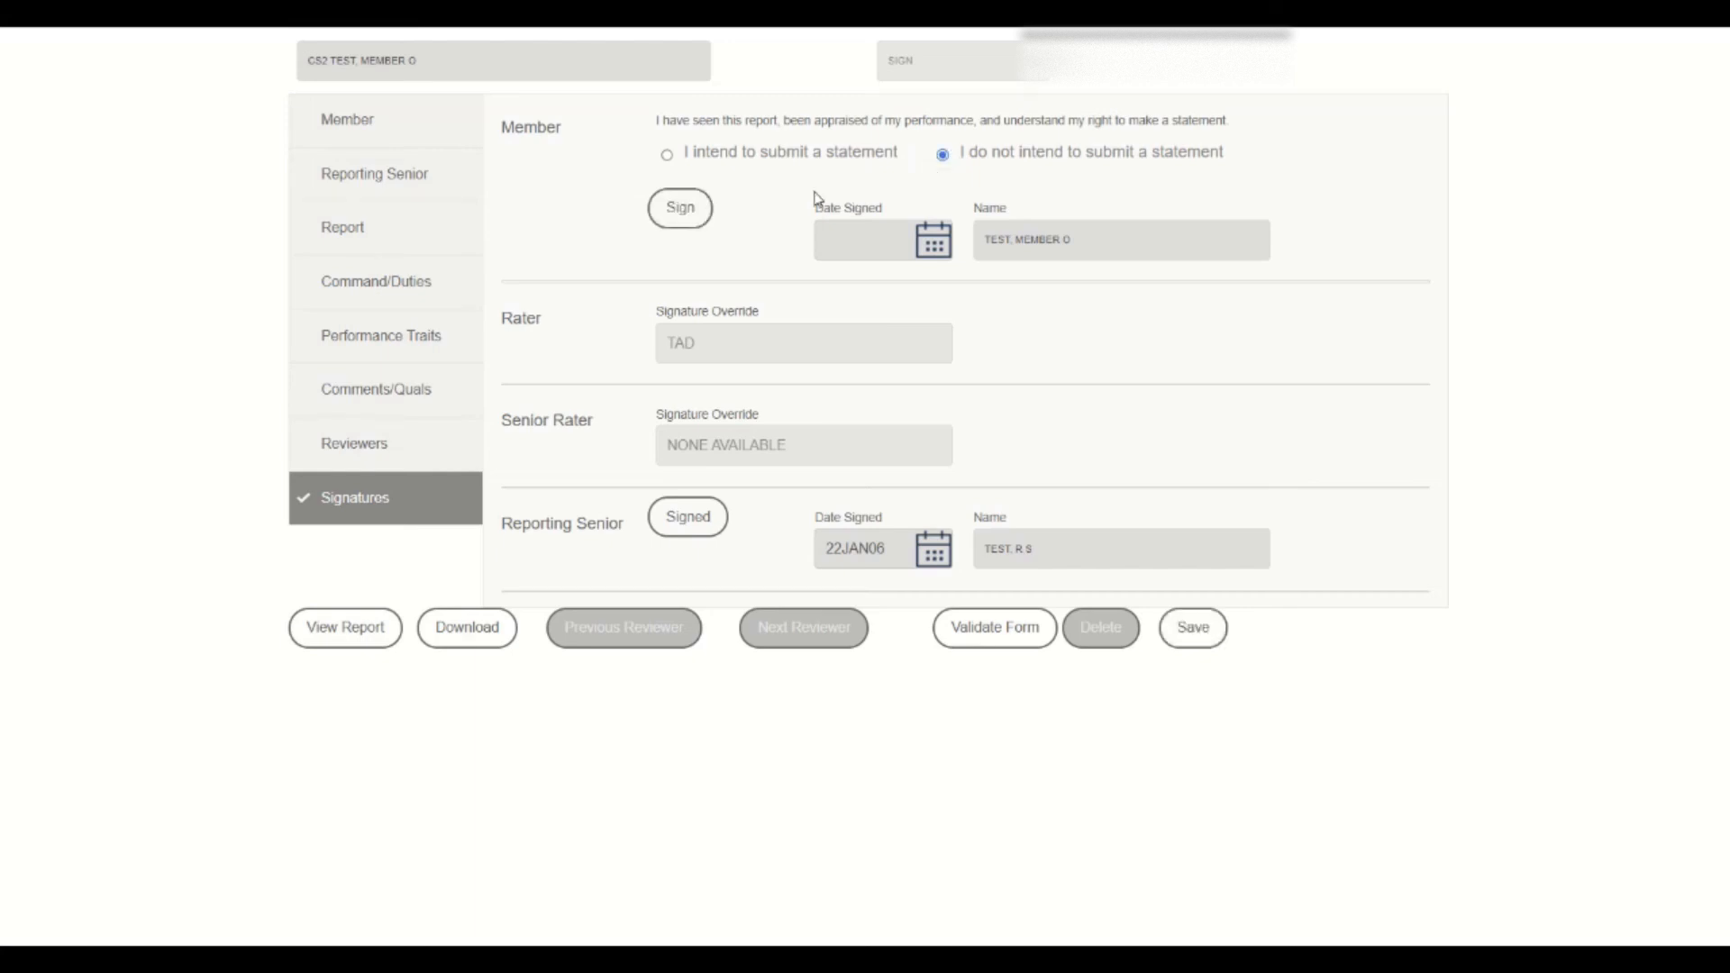
{"action": "left_click", "coordinate": [703, 219]}
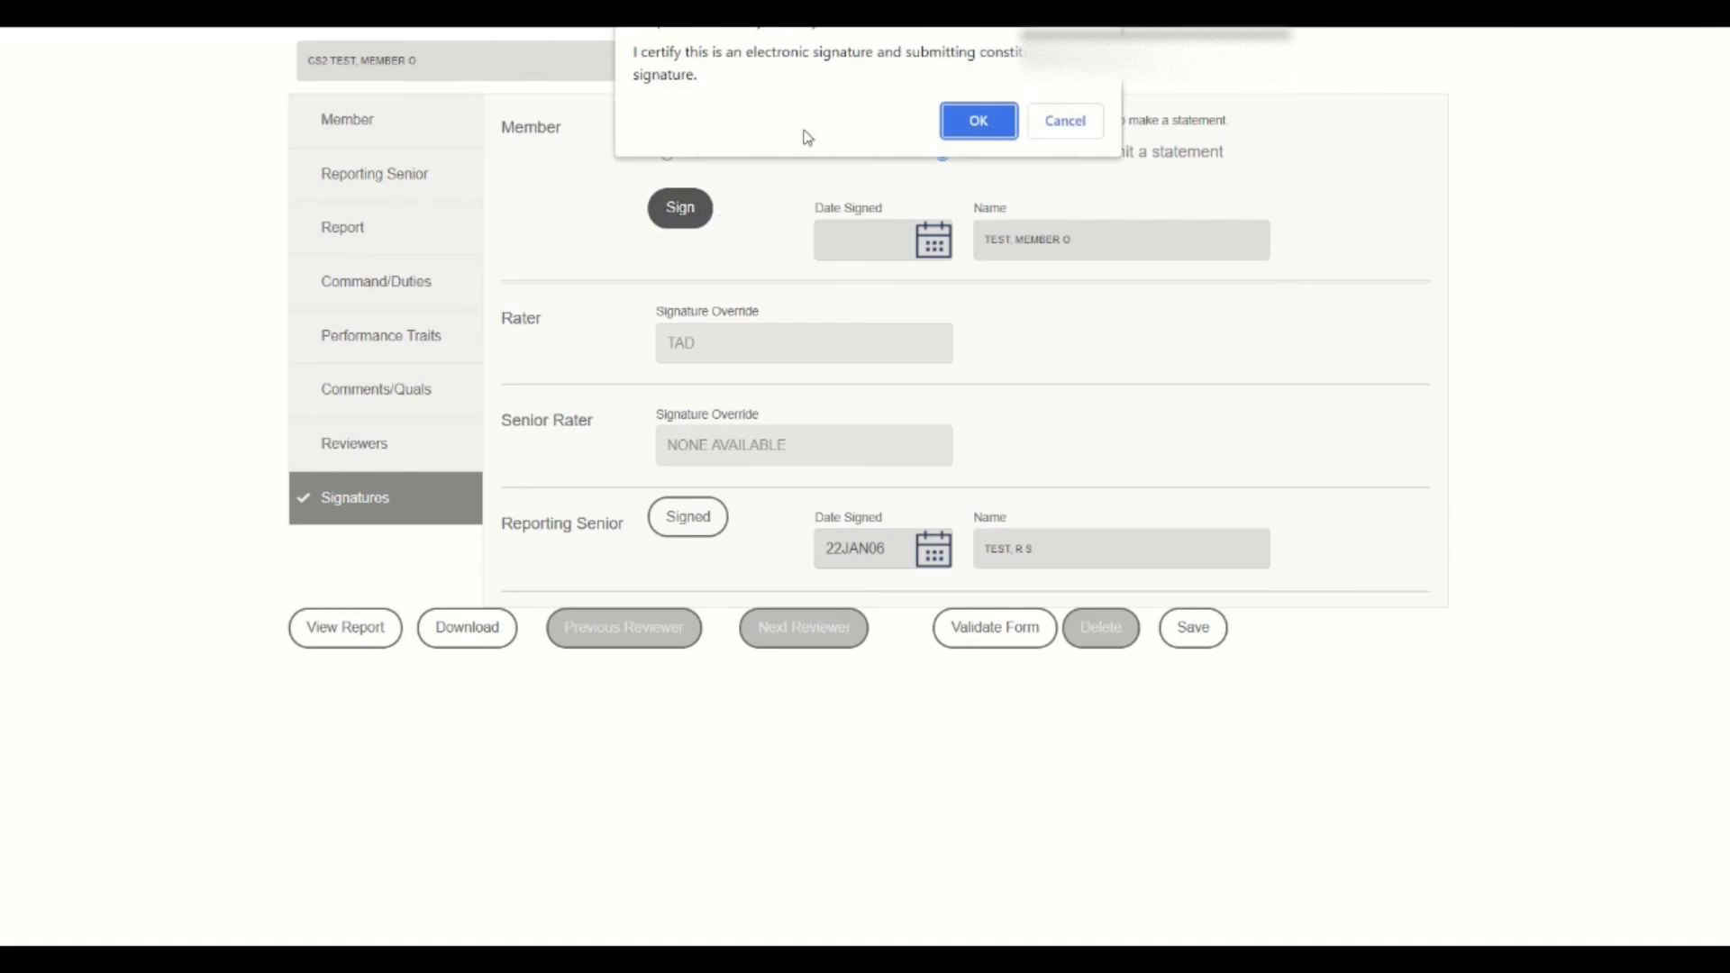
{"action": "left_click", "coordinate": [980, 126]}
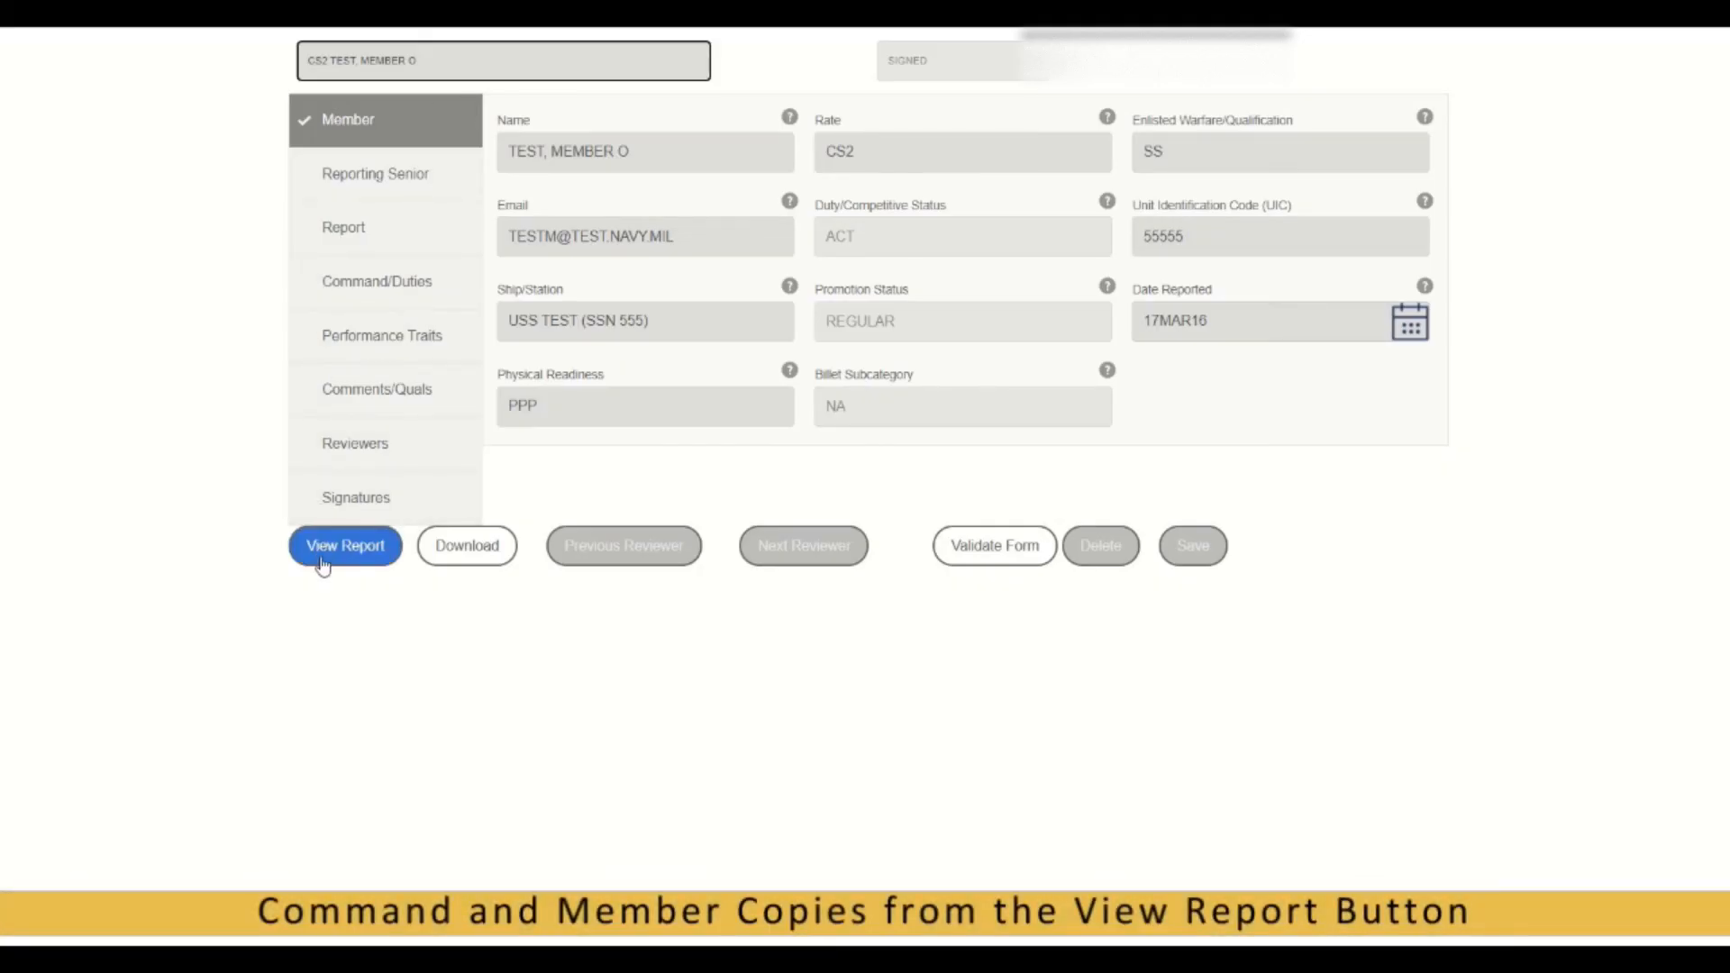
{"action": "left_click", "coordinate": [345, 546]}
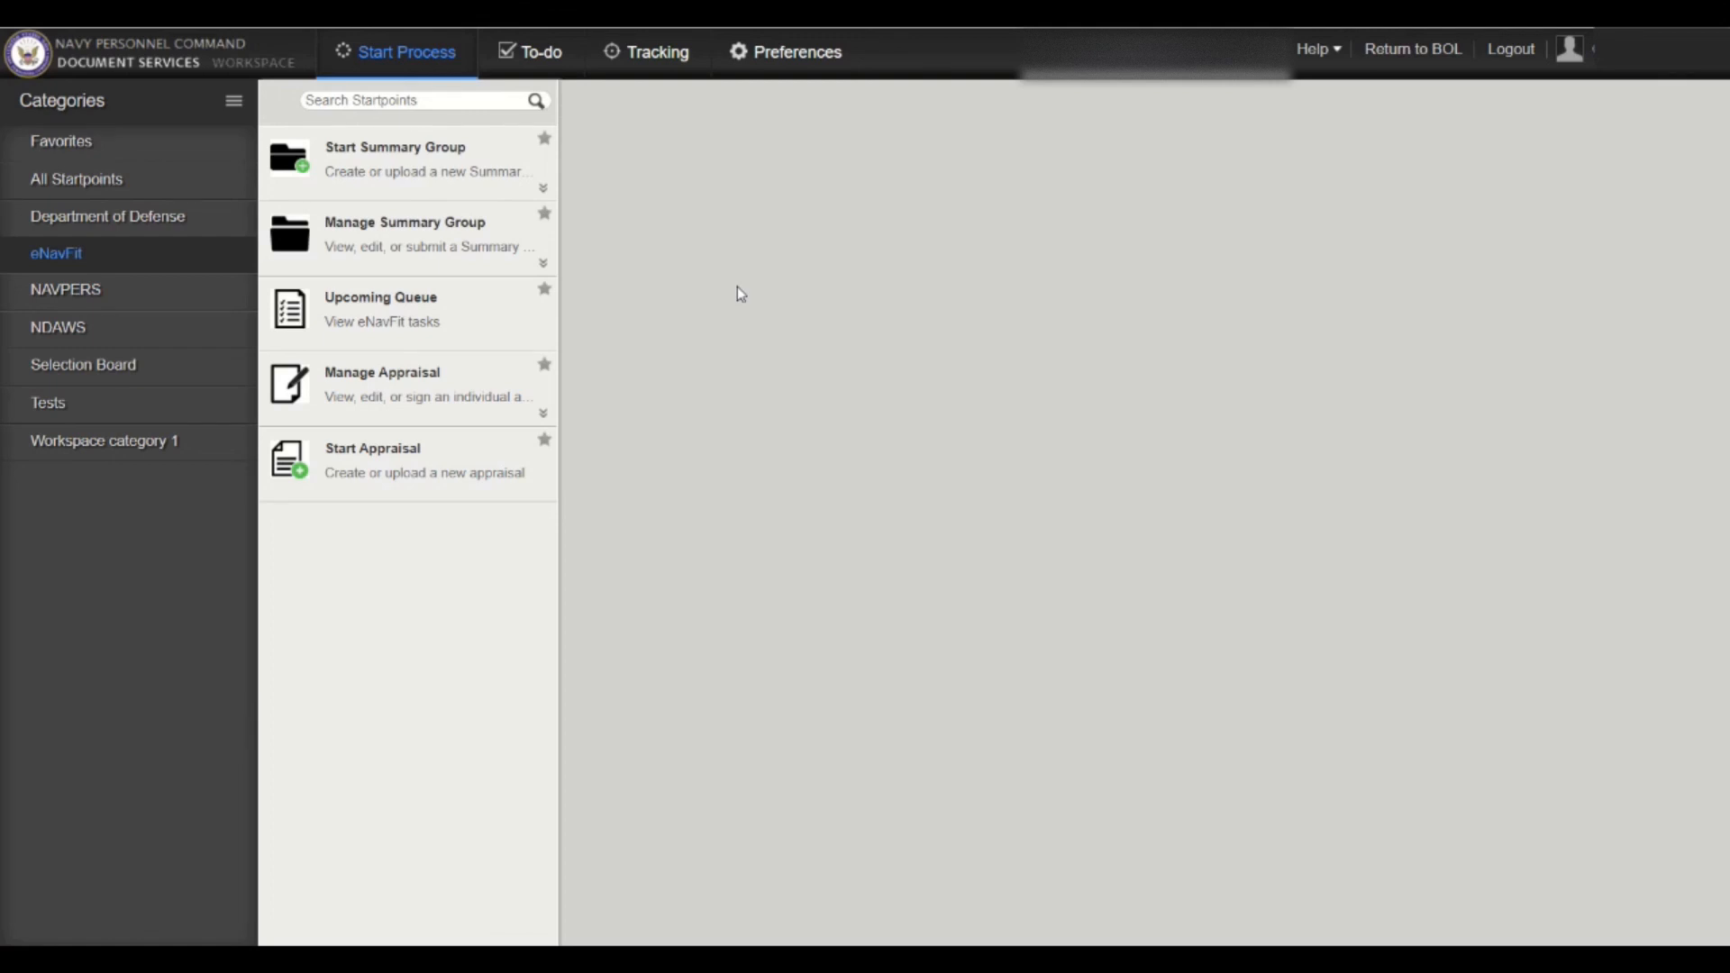
As Reporting Senior, open the active summary group AN-PERIODIC-E5-01032022 and save it with status COMPLETED.
{"action": "left_click", "coordinate": [417, 226]}
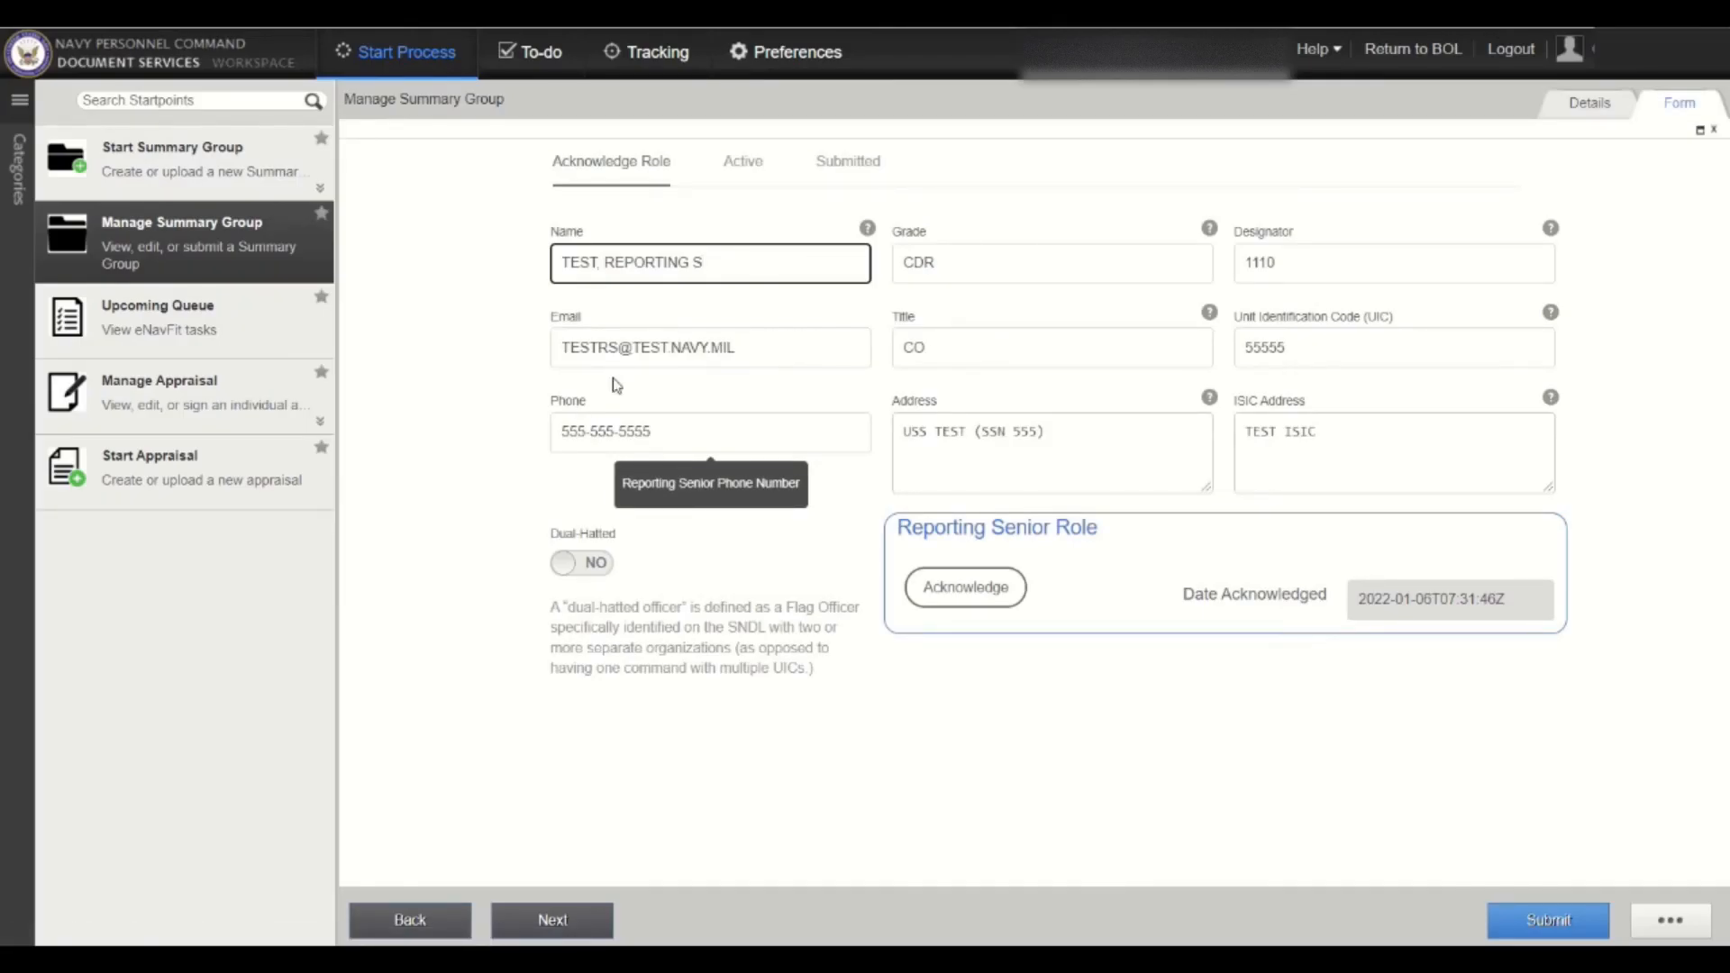
{"action": "left_click", "coordinate": [739, 180]}
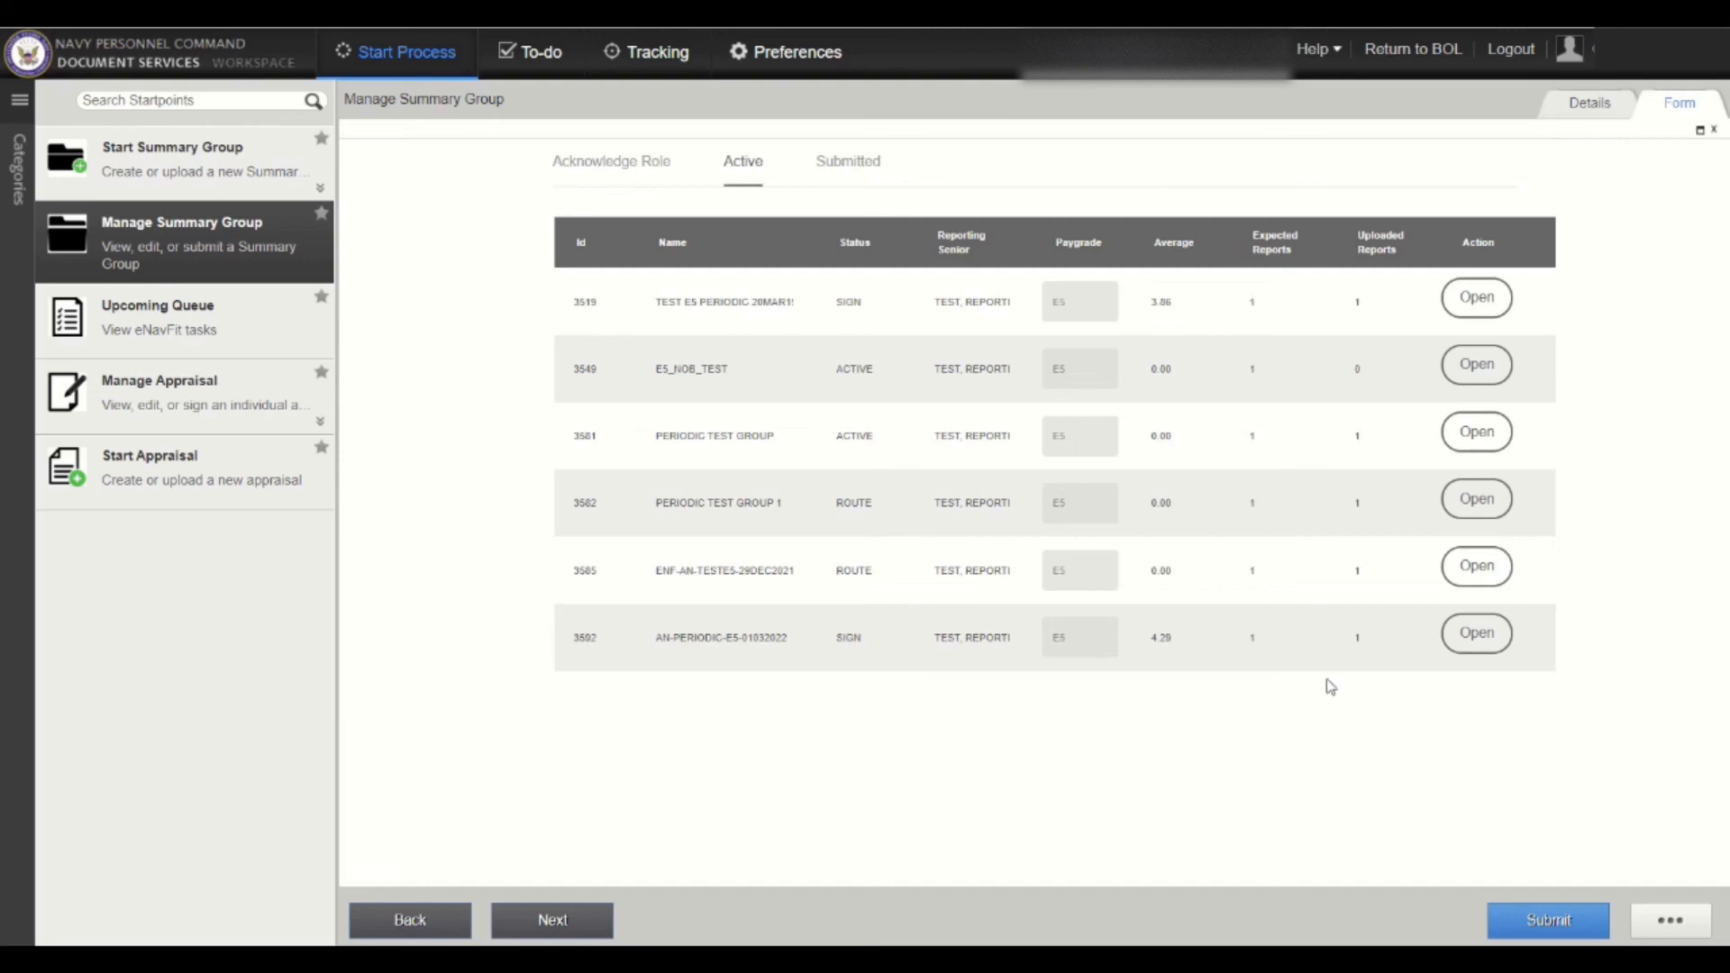
{"action": "left_click", "coordinate": [1478, 633]}
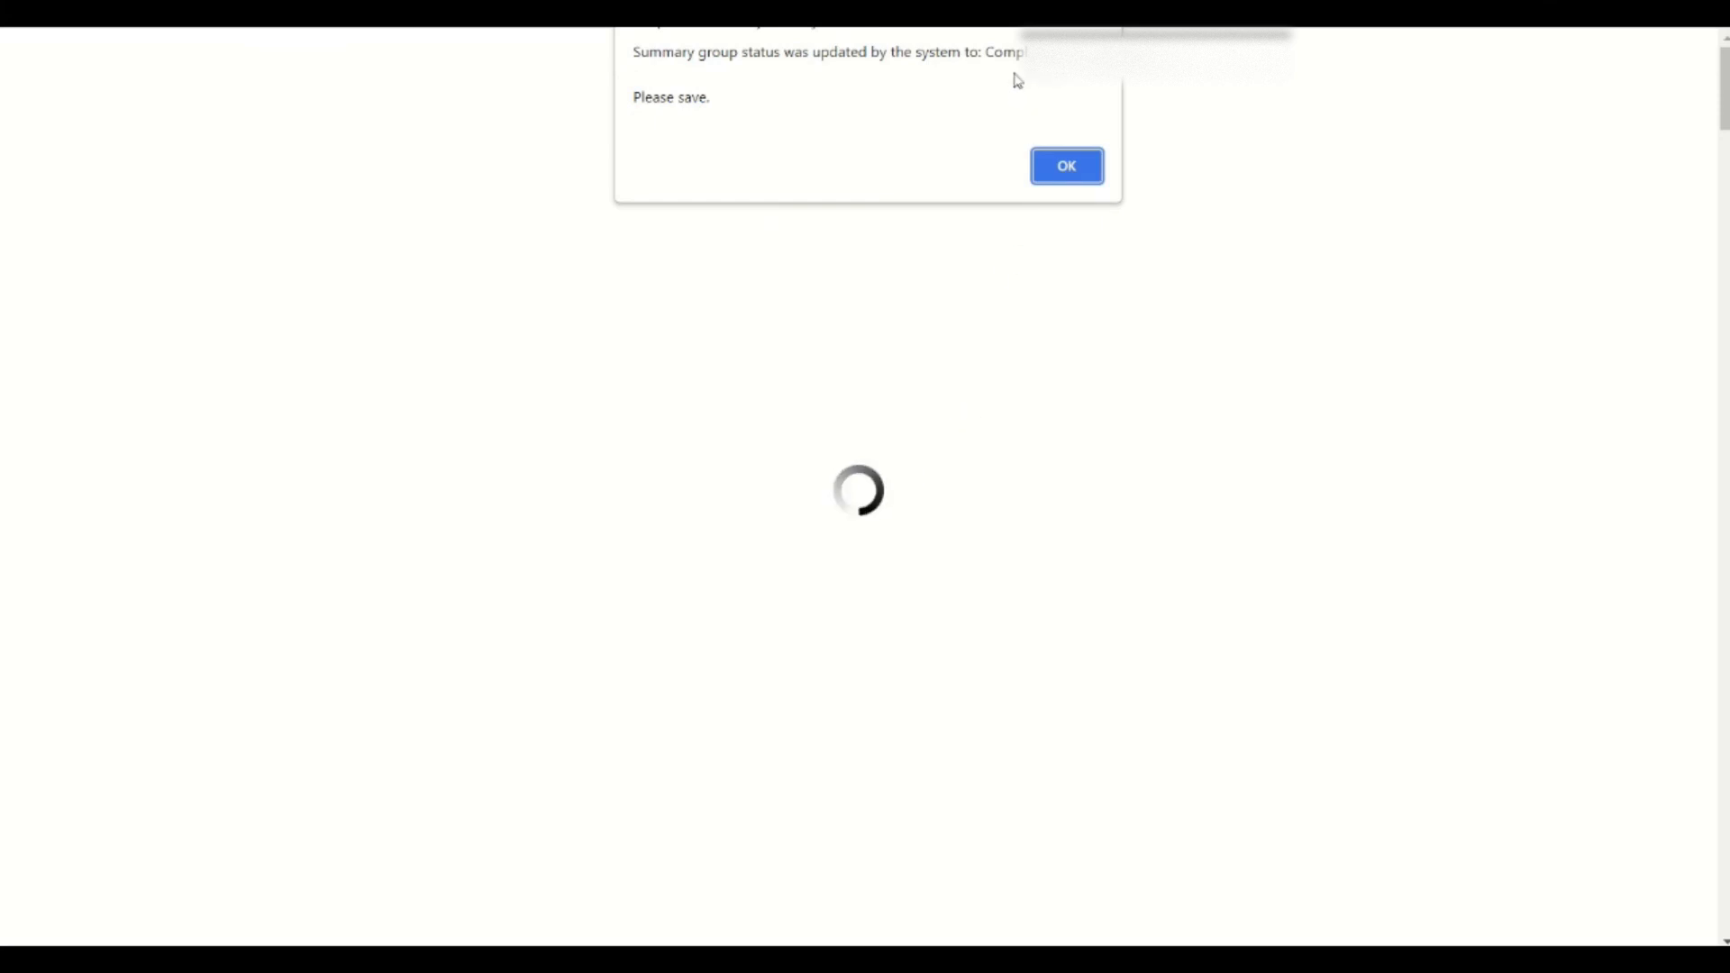
{"action": "left_click", "coordinate": [1064, 169]}
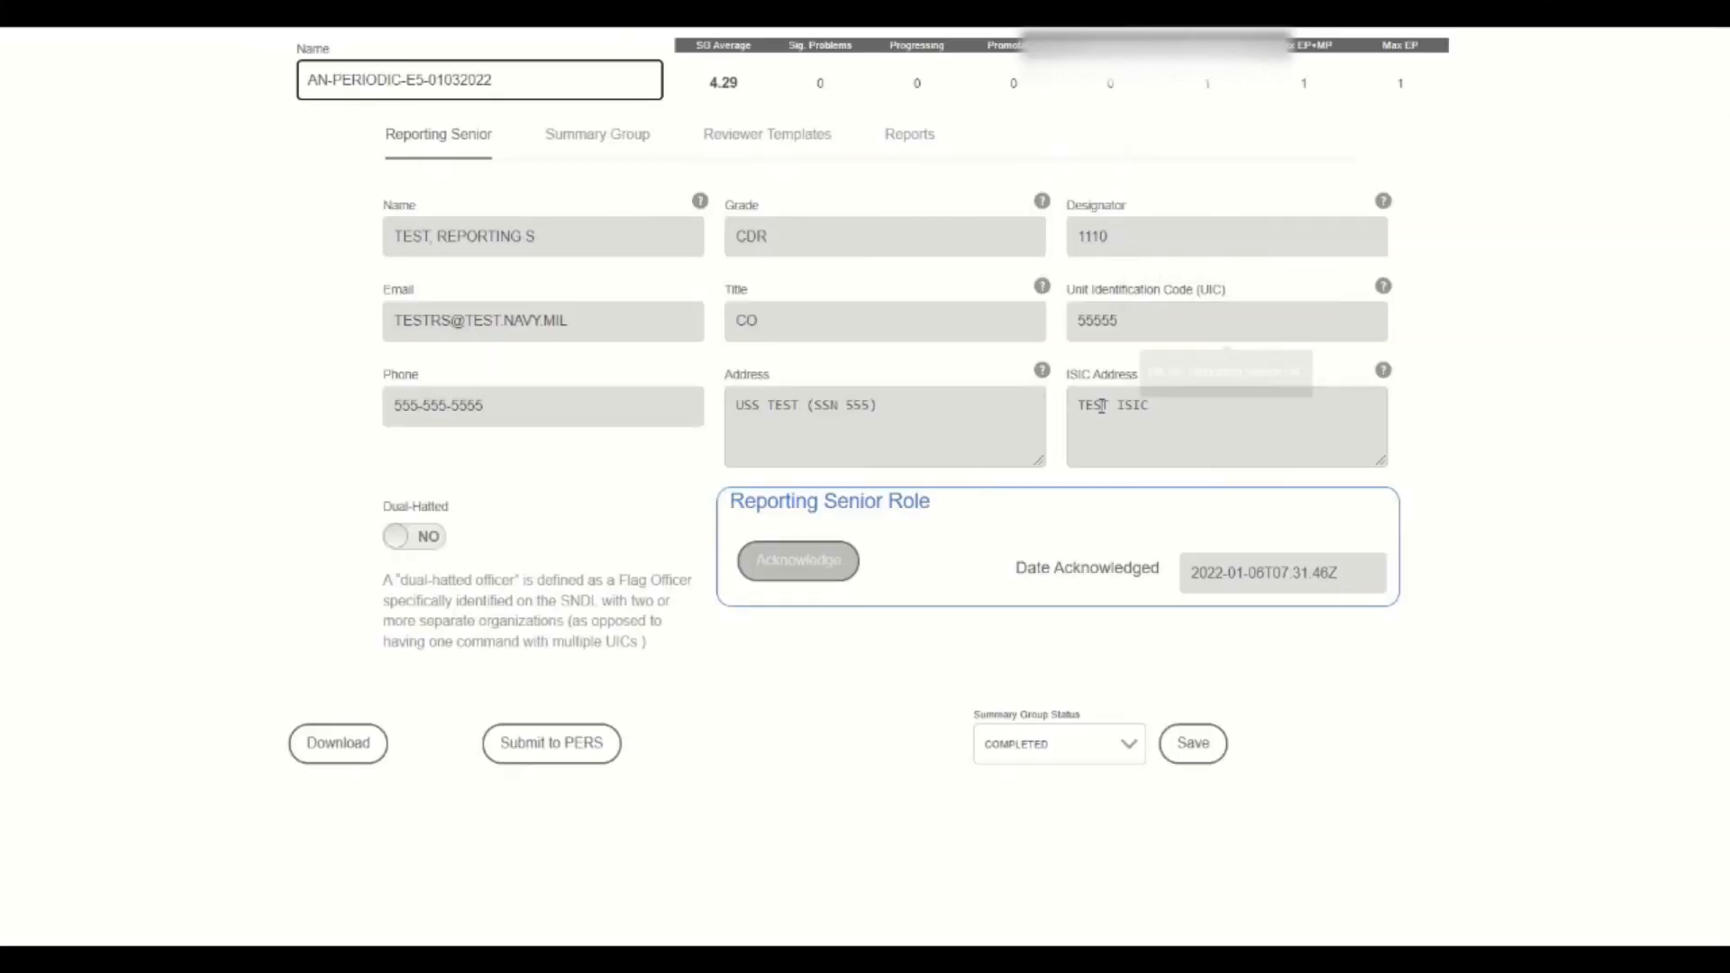
{"action": "left_click", "coordinate": [1192, 745]}
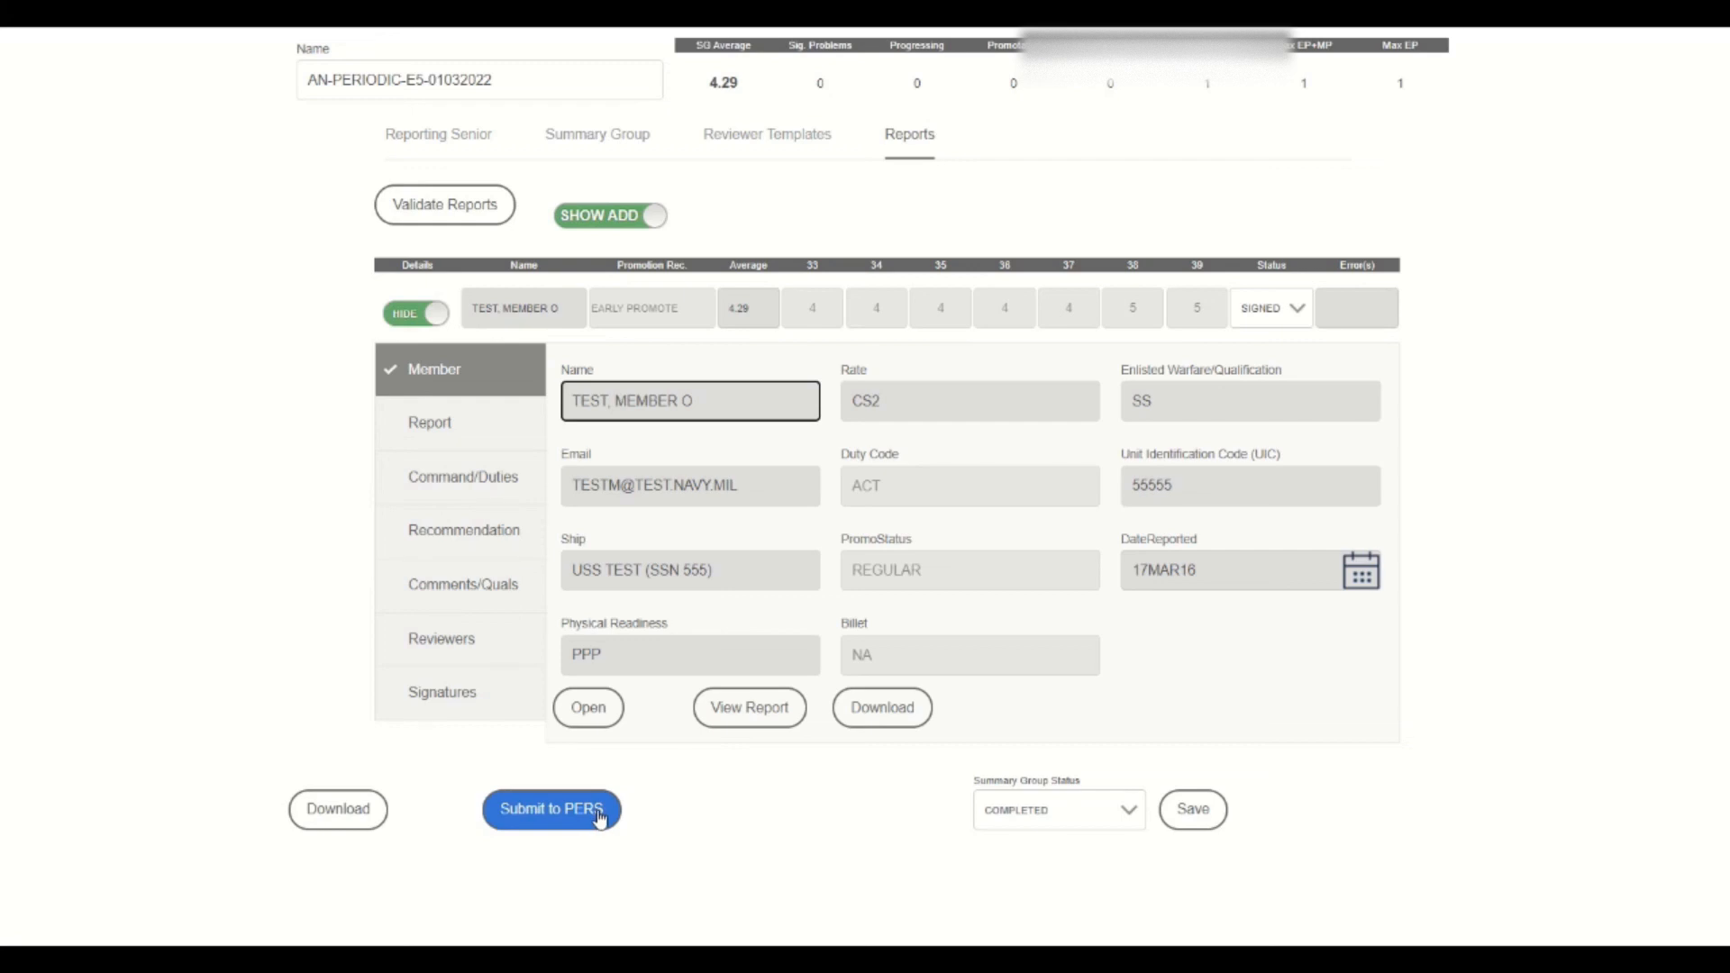
Submit the completed summary group to PERS for processing and confirm the submission.
{"action": "left_click", "coordinate": [591, 812]}
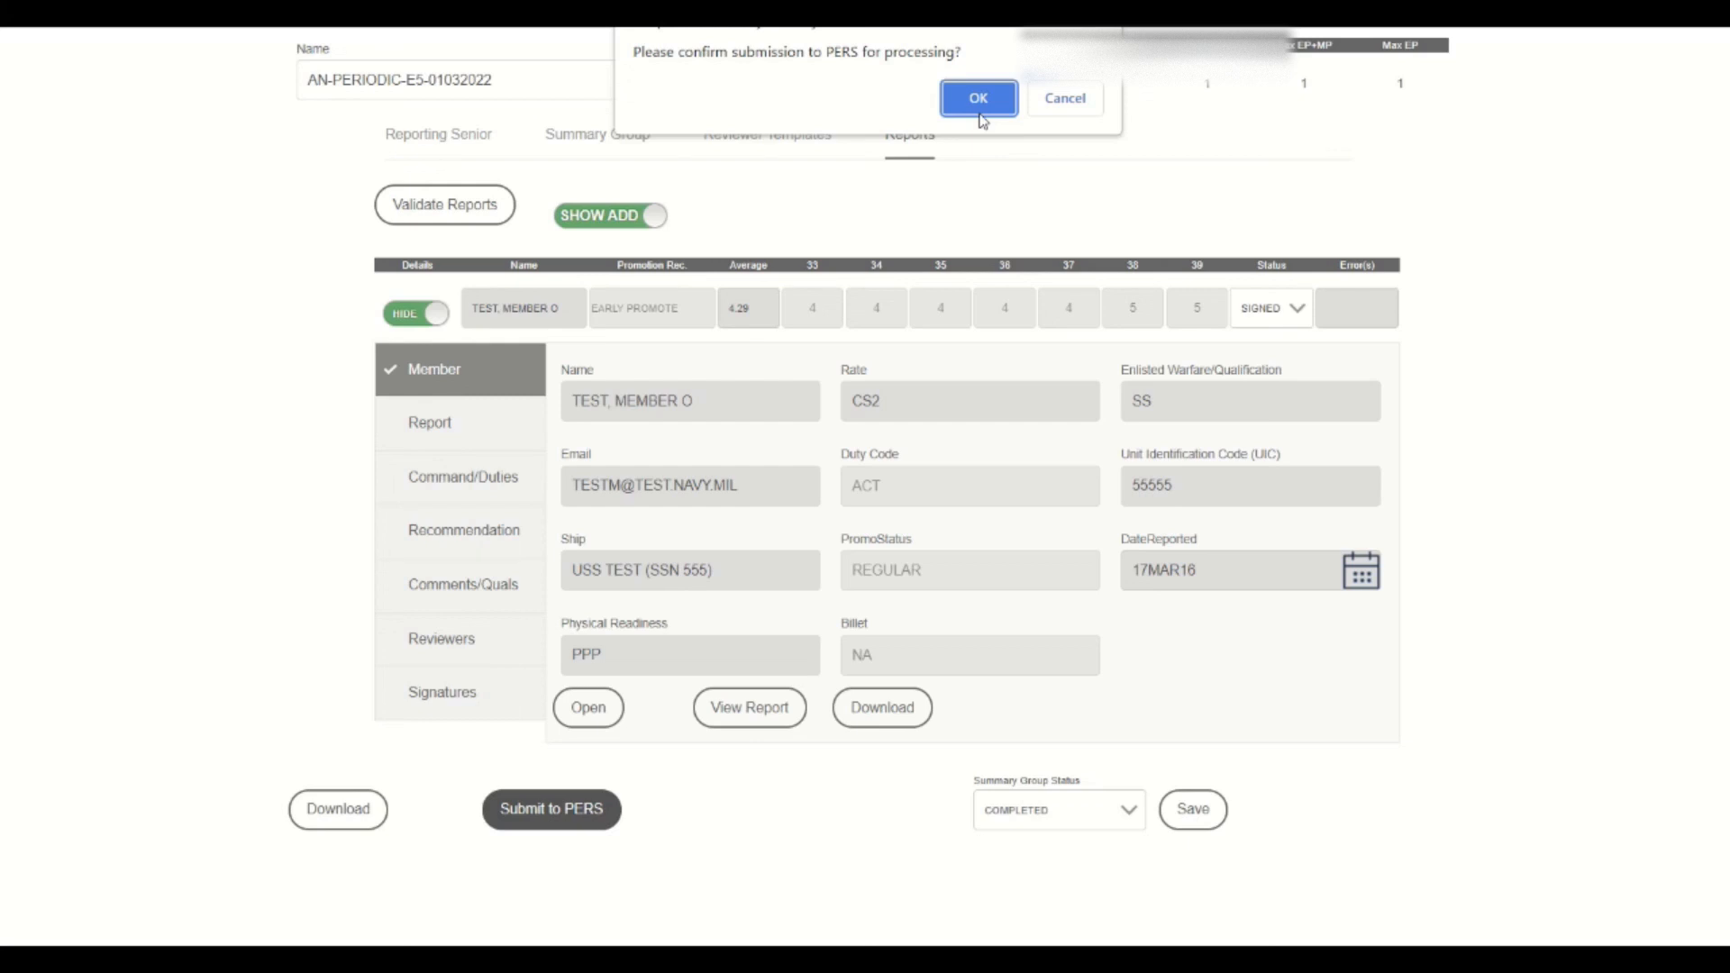
{"action": "left_click", "coordinate": [979, 99]}
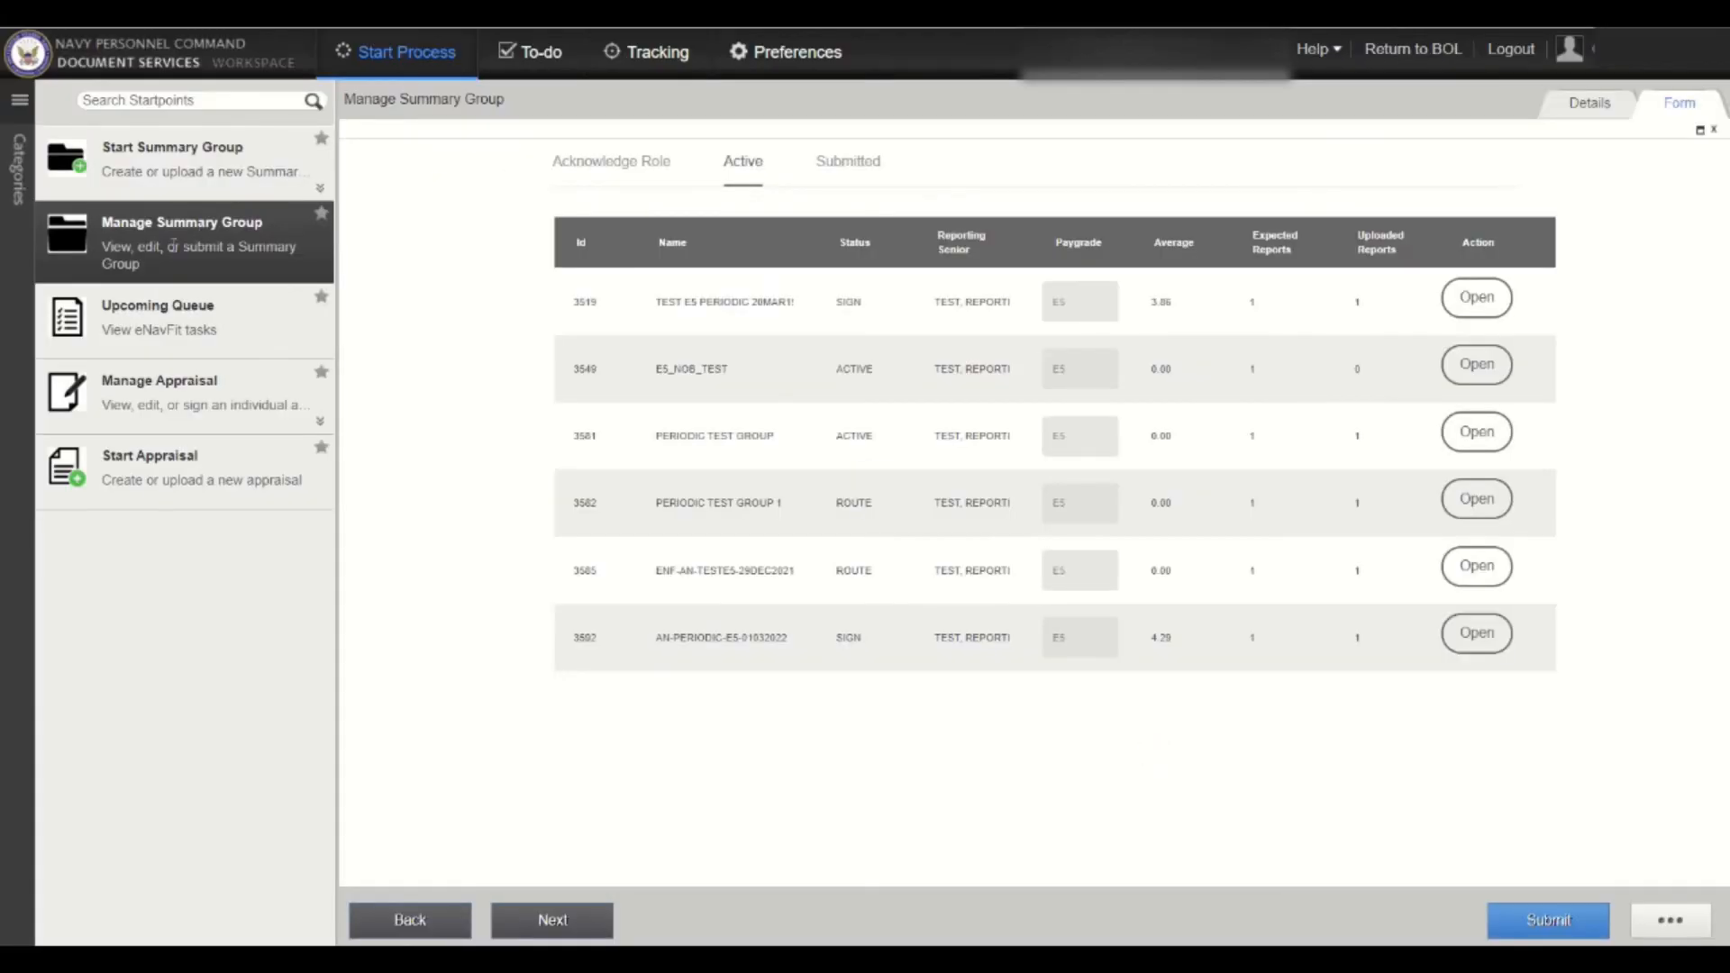
Reload Manage Summary Group, leaving the current form, and display the list of submitted summary groups.
{"action": "left_click", "coordinate": [171, 245]}
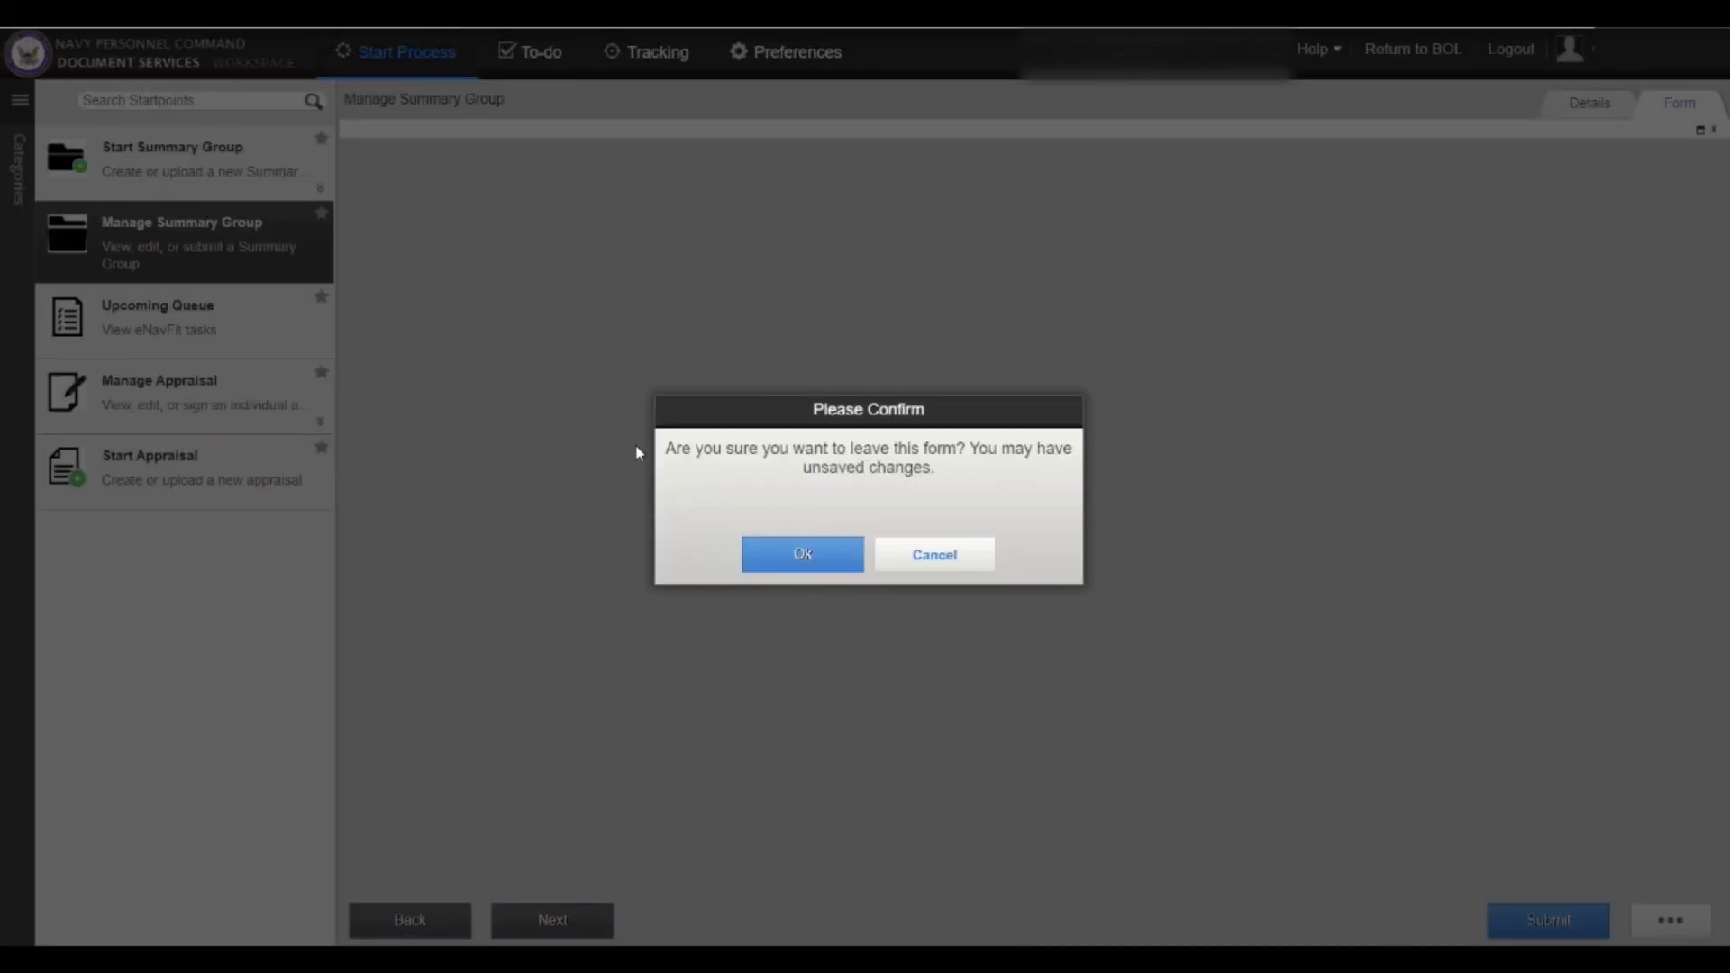
{"action": "left_click", "coordinate": [773, 551]}
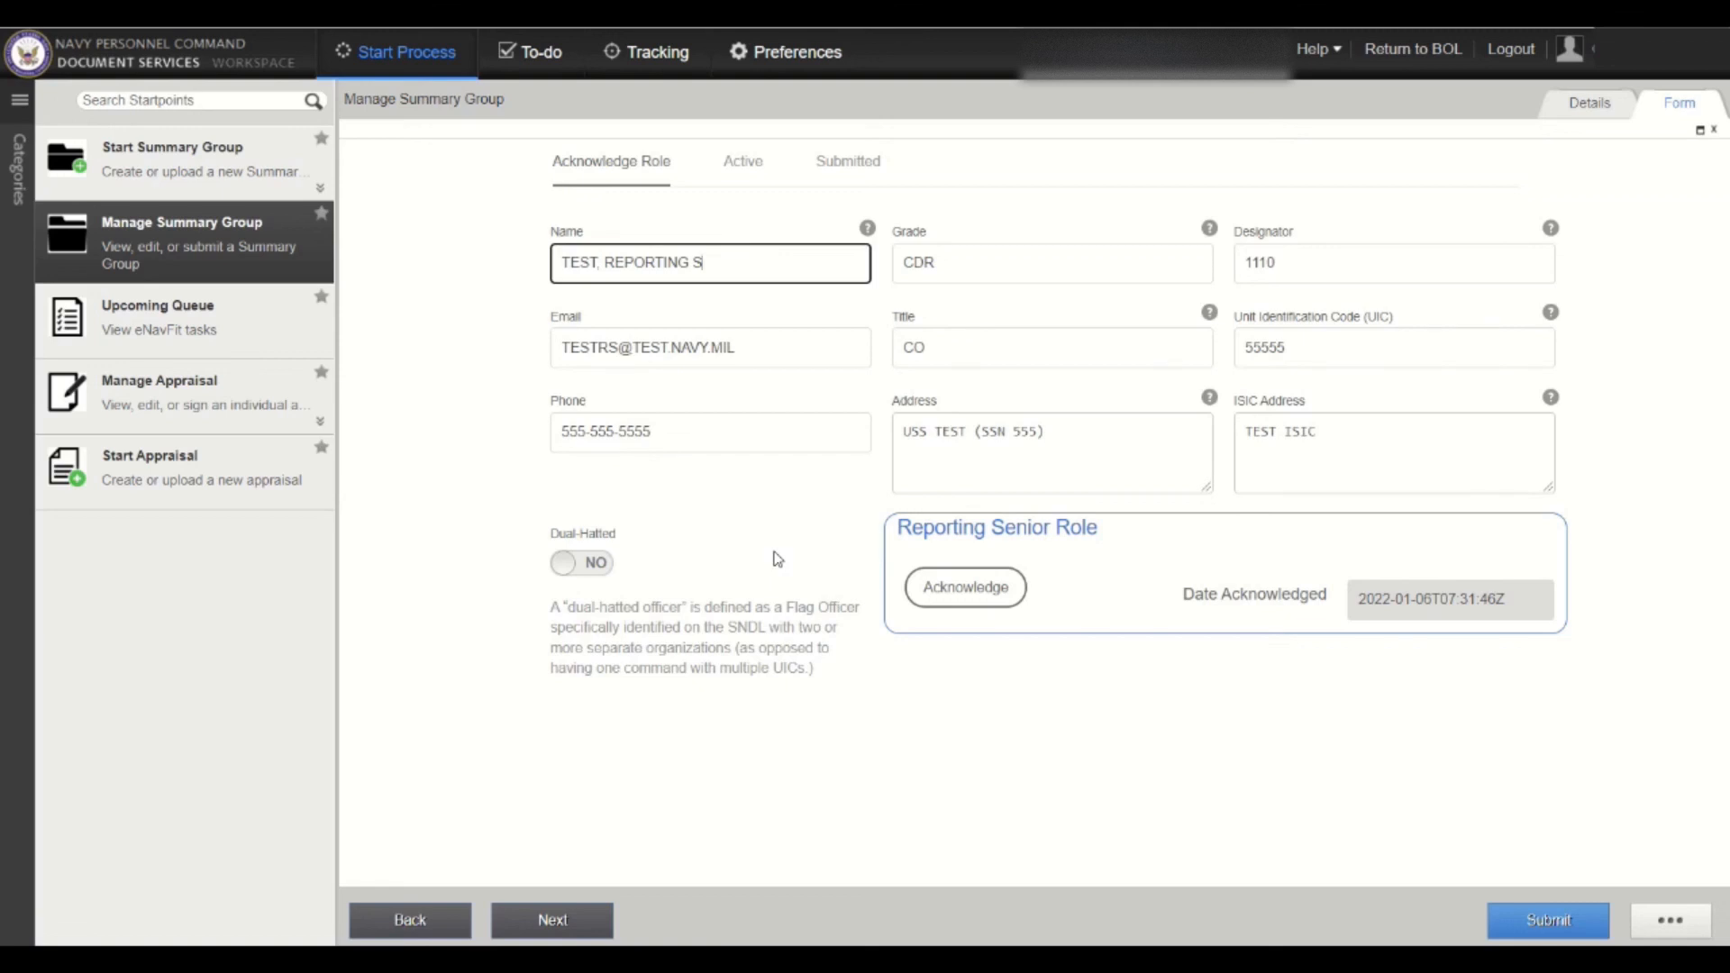
{"action": "left_click", "coordinate": [831, 183]}
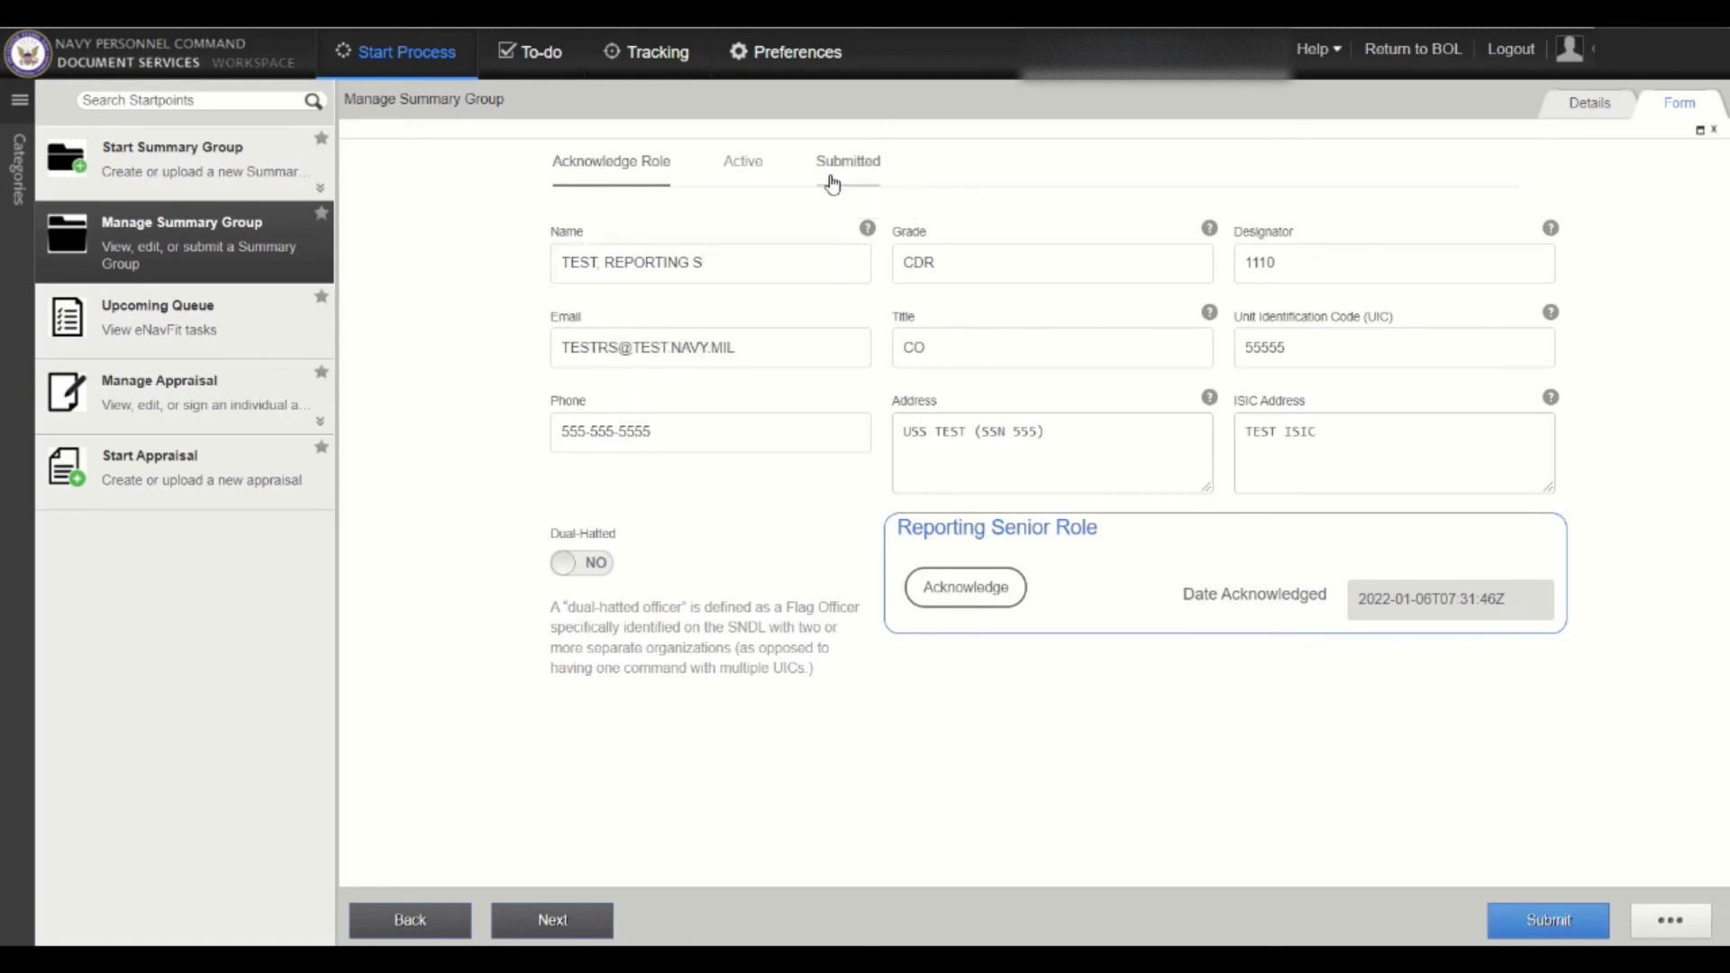